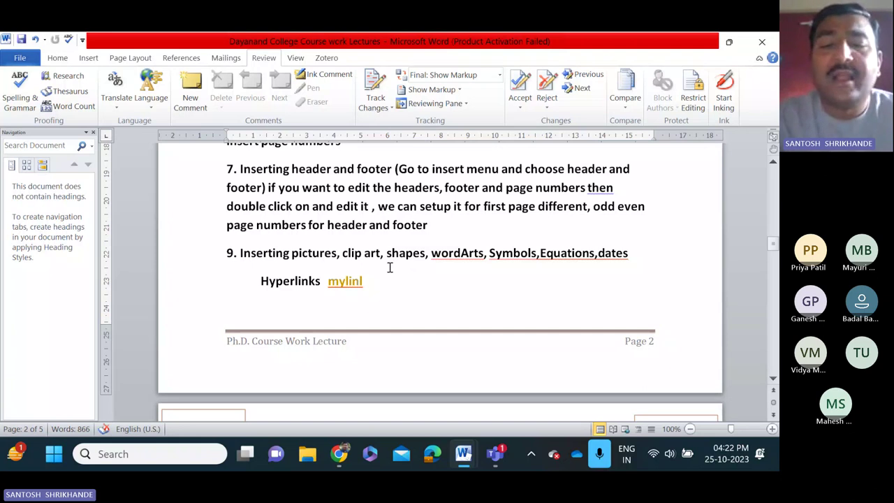
Step: Scroll the lecture notes down to item 9 on inserting objects and hyperlinks
scroll(388, 267, "down", 2)
mouse_move(464, 455)
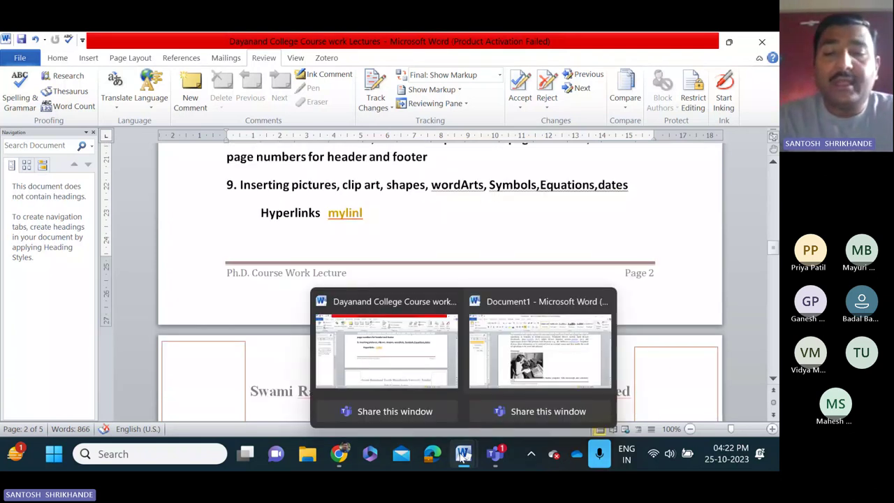
Step: Switch to Document1 and place the cursor in the blank space on page 3
left_click(545, 368)
scroll(425, 274, "down", 5)
left_click_drag(773, 265, 773, 279)
scroll(329, 273, "down", 5)
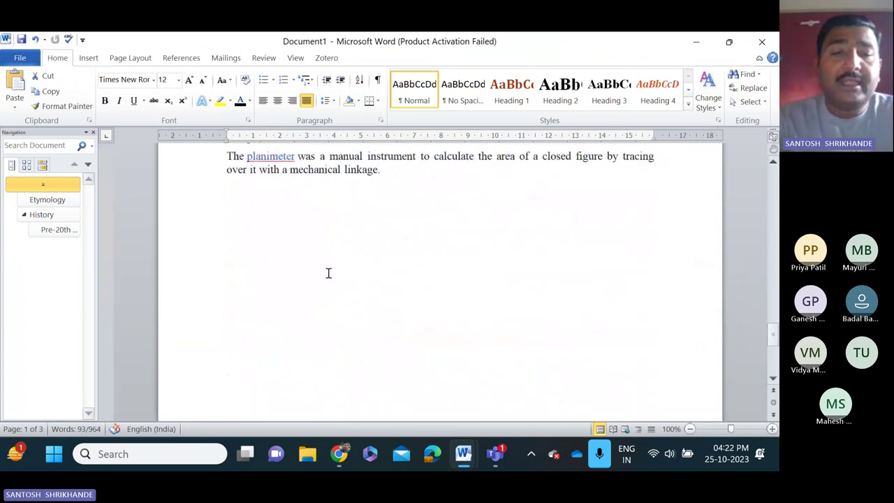
left_click(272, 229)
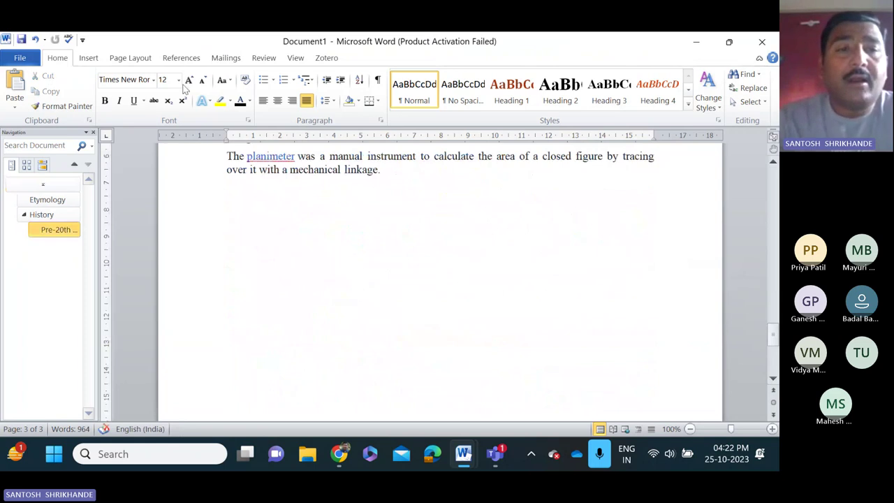
left_click(89, 59)
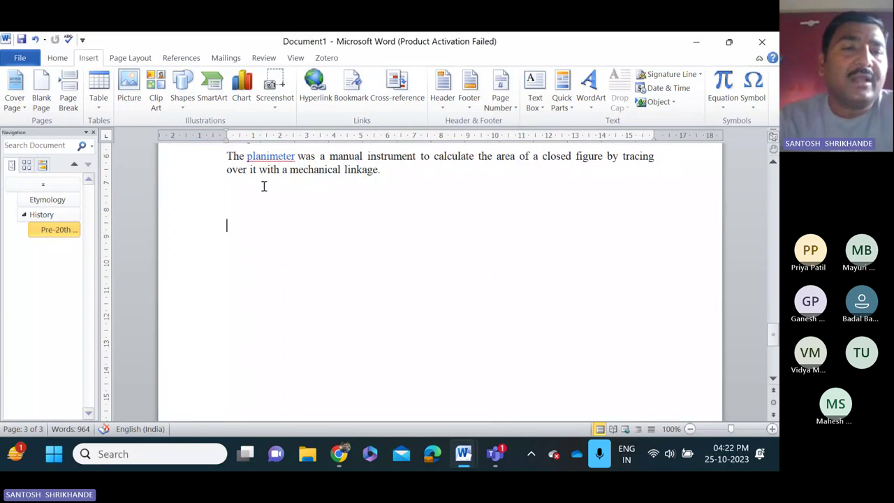
Step: Insert the img1 beach picture from the Pictures folder onto page 3
left_click(123, 94)
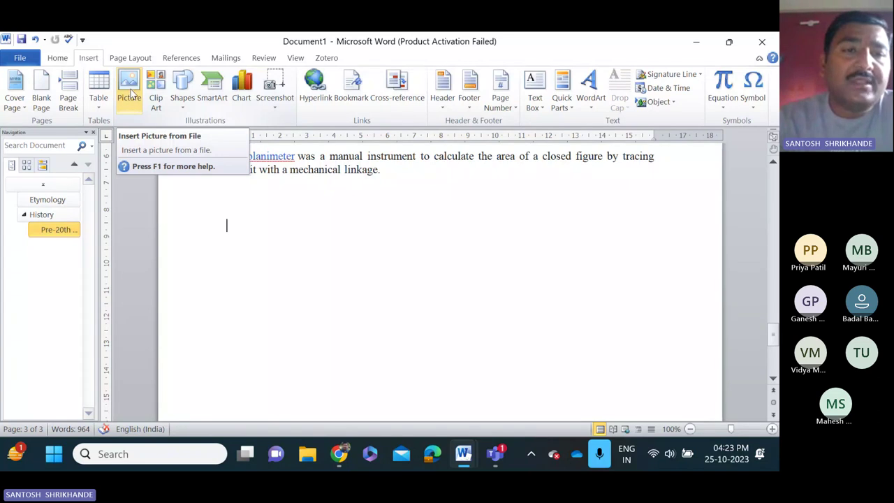
left_click(129, 92)
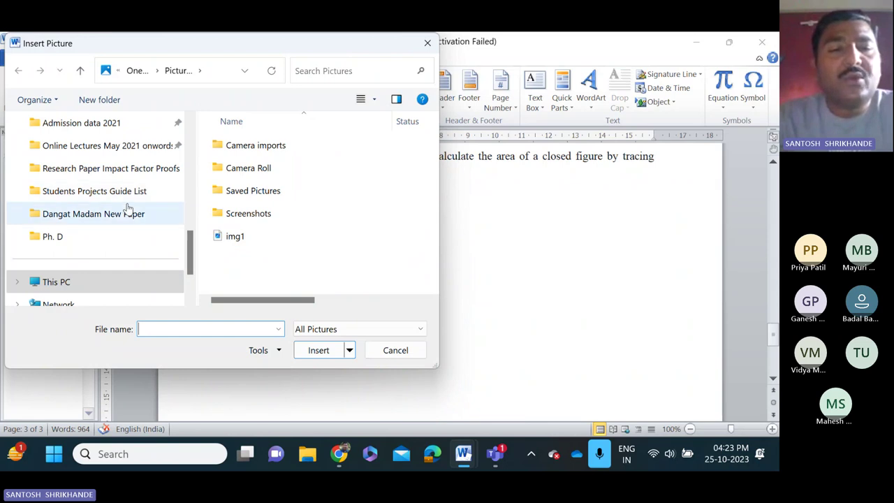
scroll(125, 196, "up", 3)
scroll(127, 218, "down", 3)
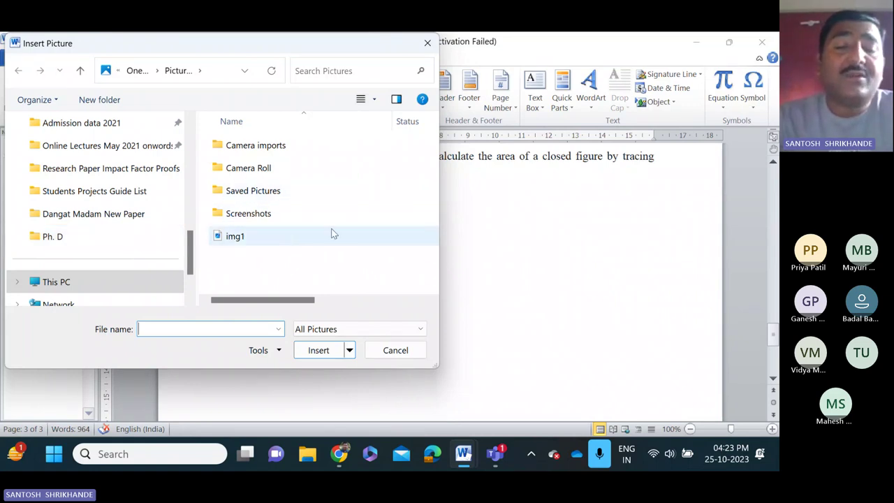
left_click(238, 241)
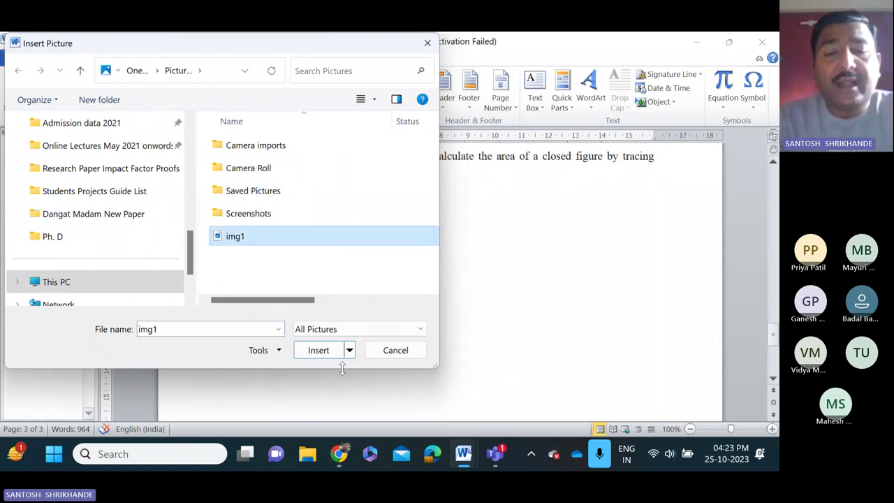
left_click(318, 351)
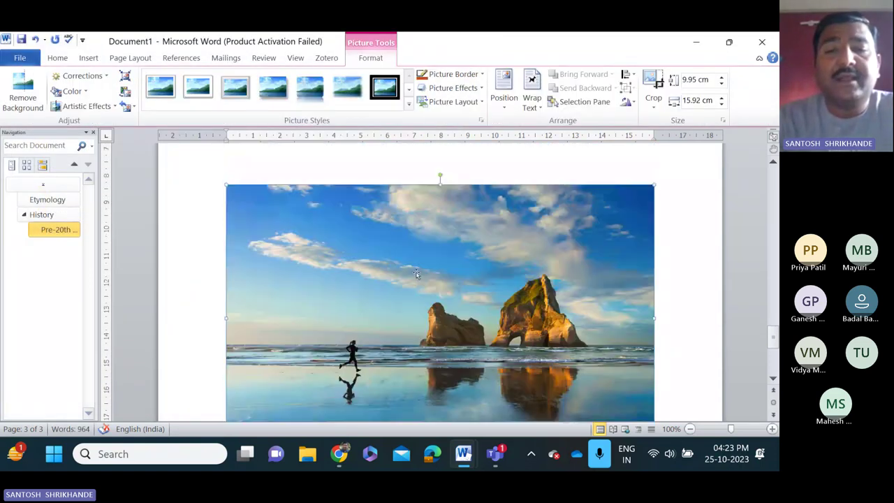
Step: Resize the beach photo to about 5.7 by 13.17 cm
left_click_drag(439, 196, 441, 299)
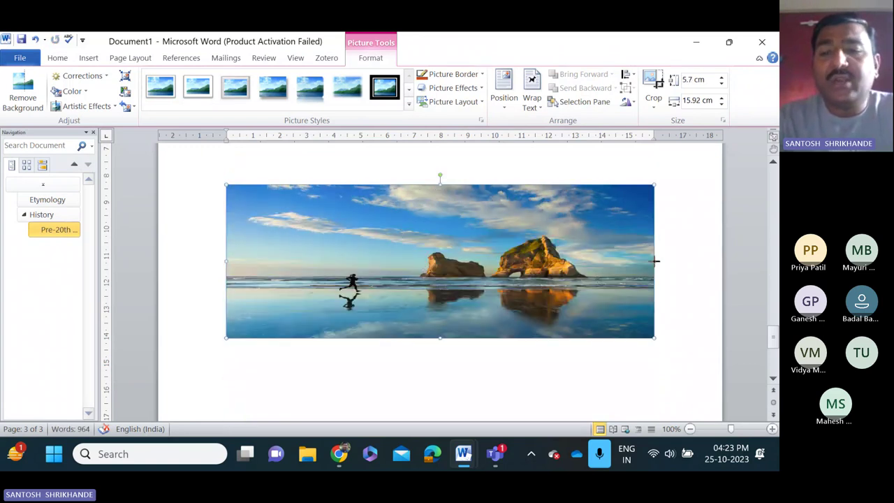
left_click_drag(655, 261, 580, 261)
left_click(231, 168)
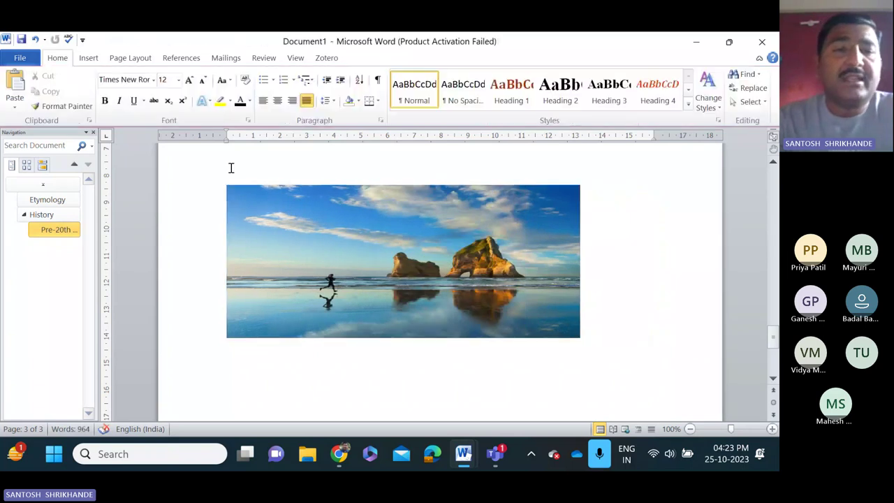
Step: Apply the soft-edged picture style to the beach photo after trying white frames
left_click(432, 286)
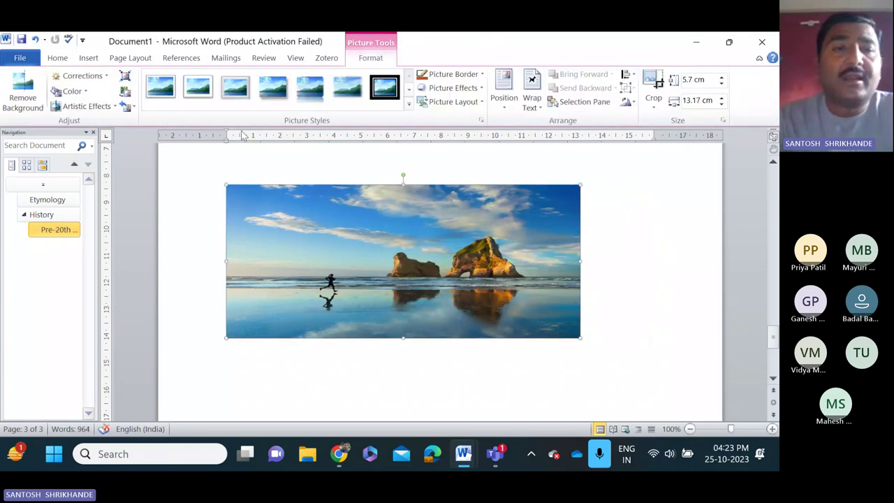
left_click(171, 93)
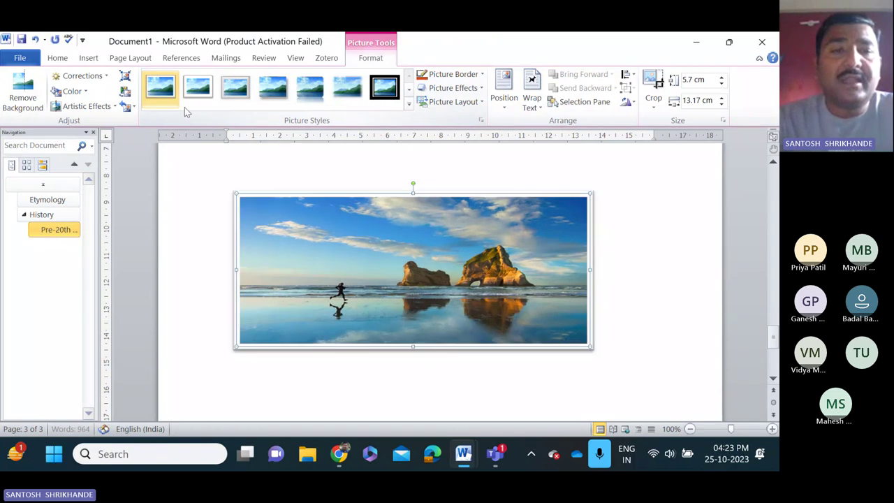
left_click(205, 97)
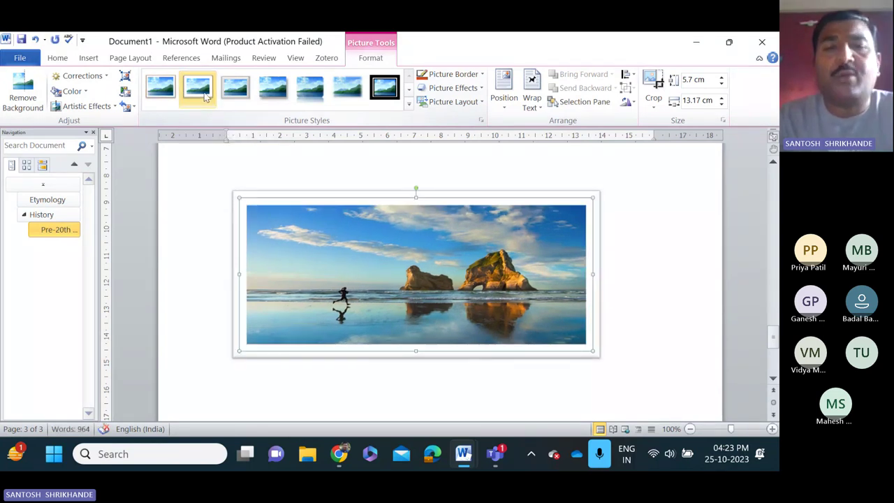
left_click(276, 98)
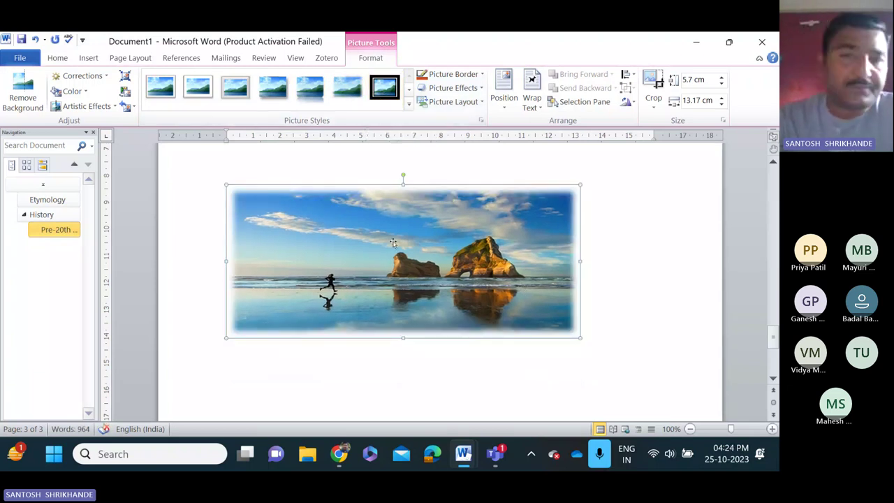
left_click(598, 231)
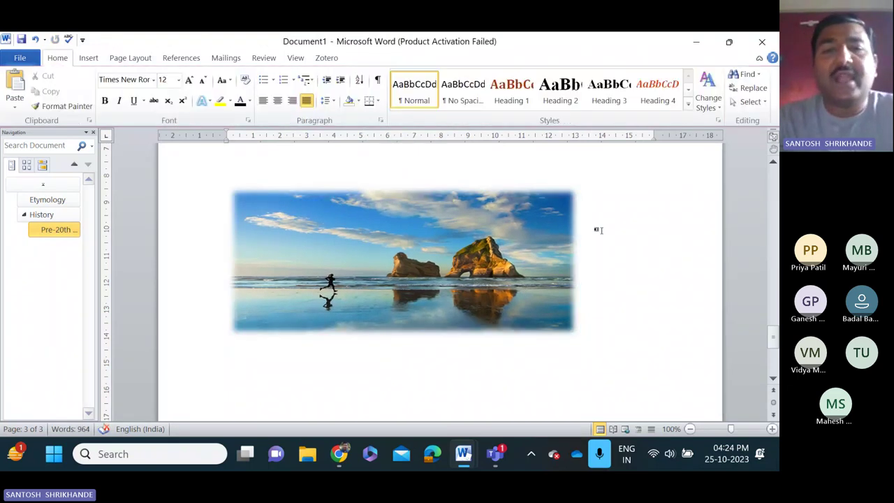
scroll(340, 243, "down", 1)
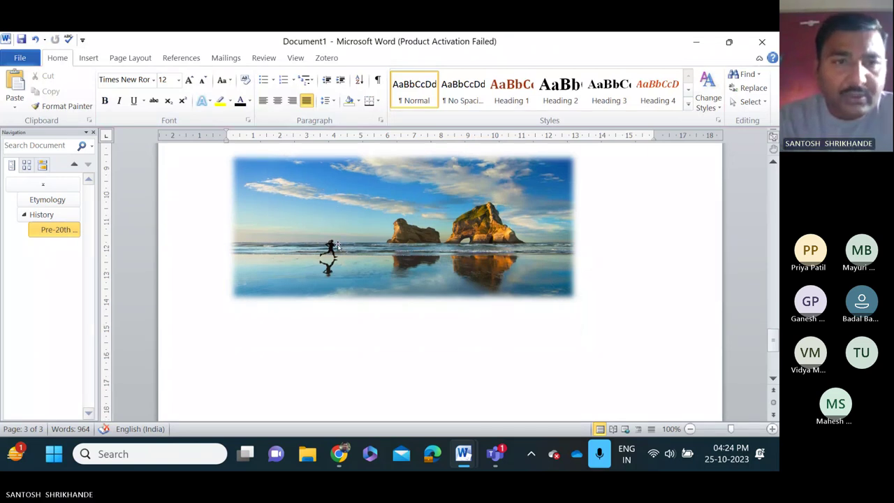
scroll(336, 245, "down", 3)
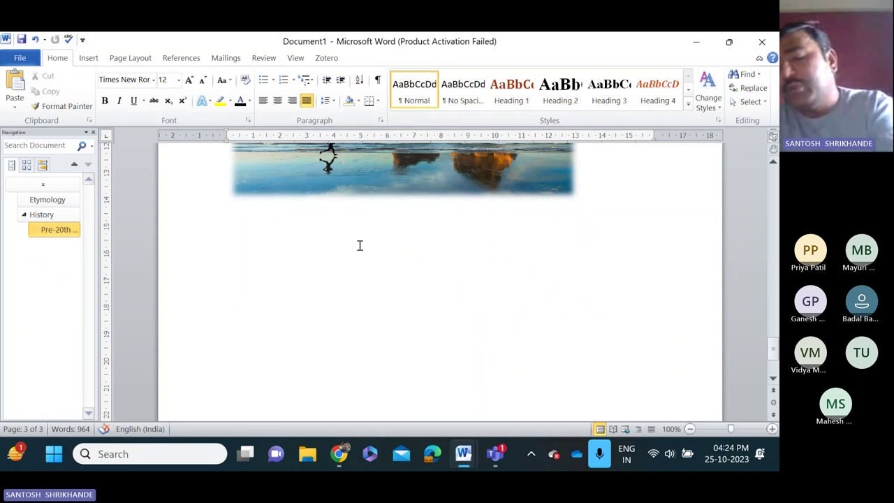
Step: Below the photo, insert the woman-at-computer clip art and widen it to 6.94 cm
left_click(360, 245)
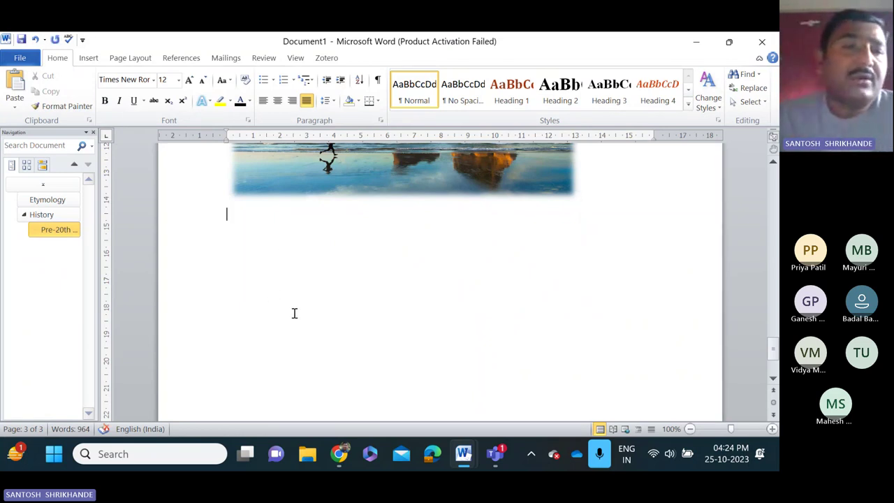
left_click(90, 59)
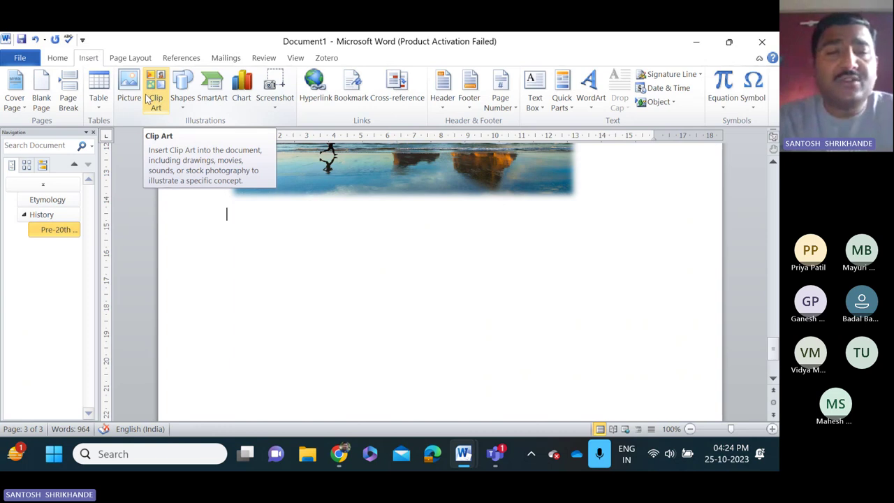
left_click(156, 99)
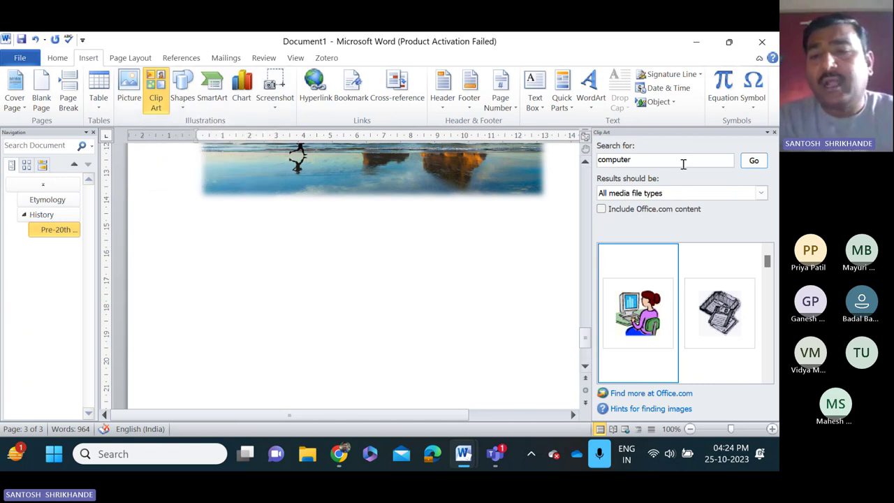
left_click(643, 160)
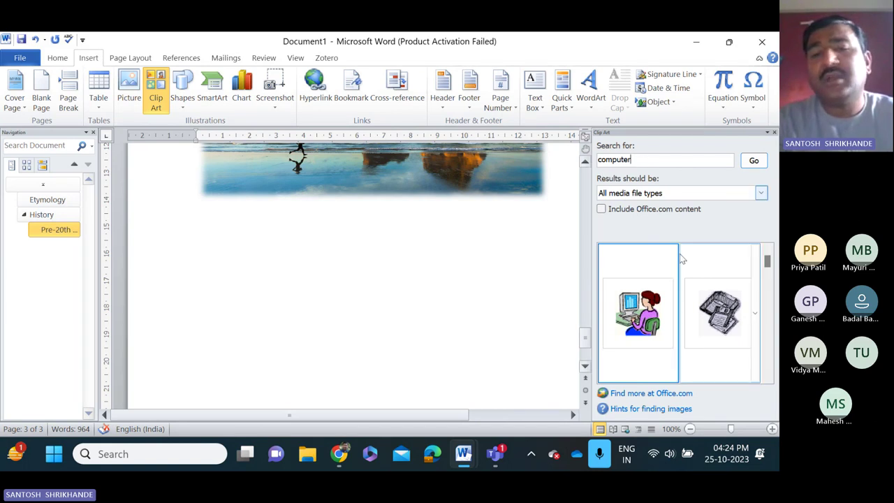
left_click(636, 320)
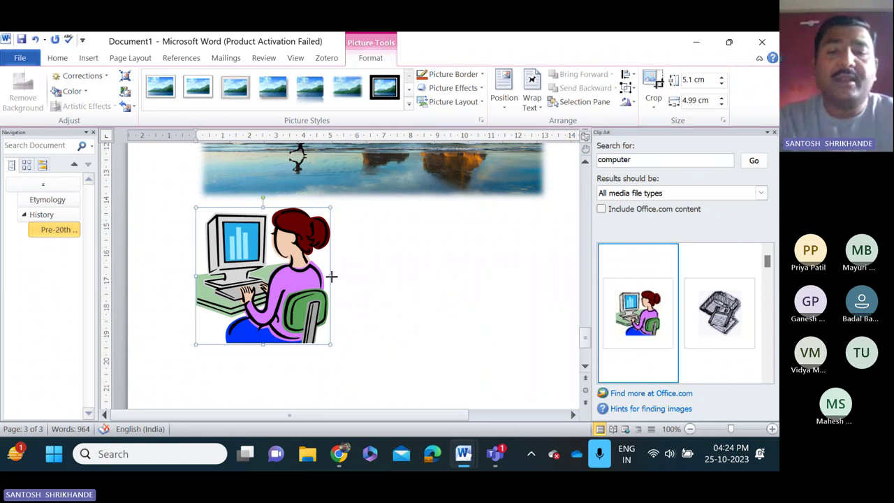
left_click_drag(332, 277, 384, 277)
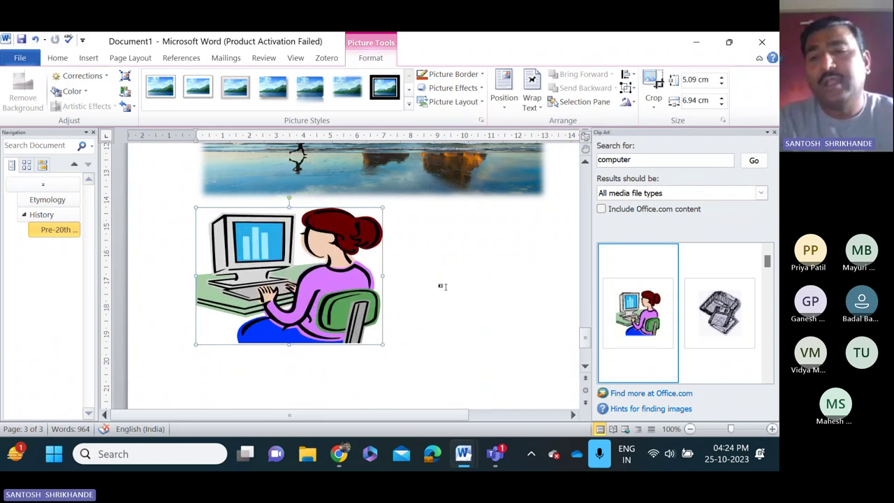
Step: Search clip art for 'teaching', place the teacher clip beside the computer picture, and shrink it
left_click(650, 160)
key("BackSpace")
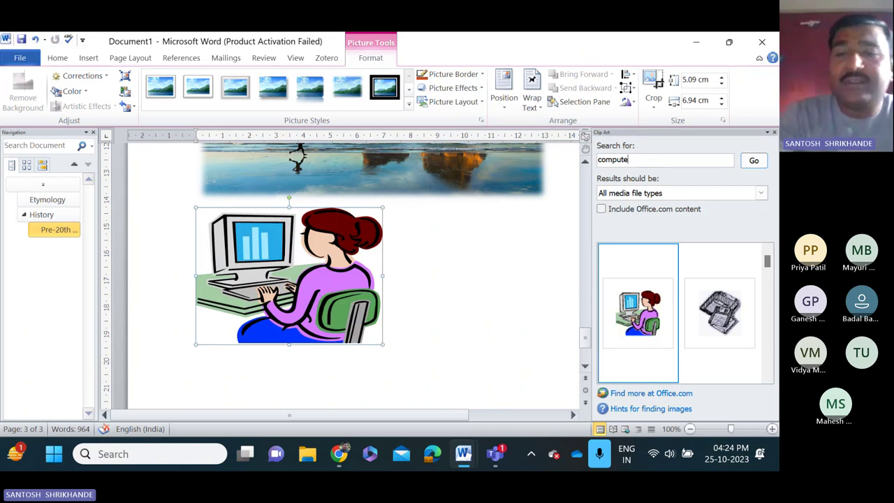
key("BackSpace")
key("BackSpace")
key("BackSpace")
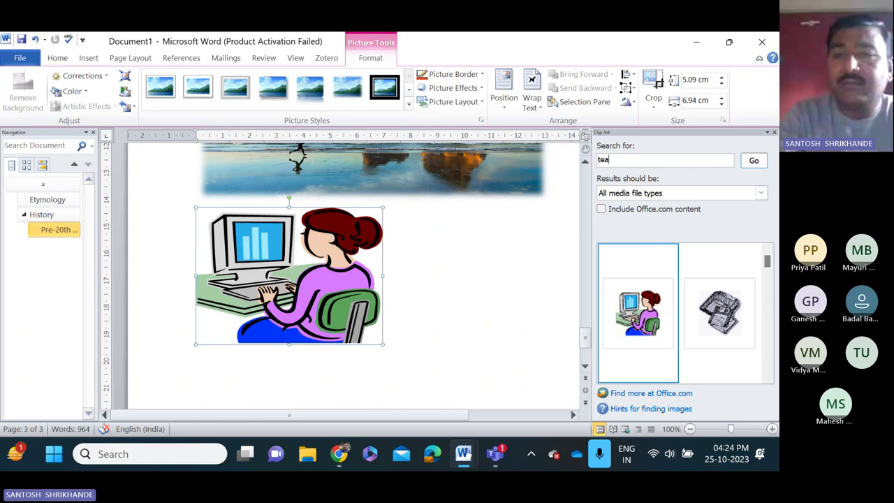
type("teaching")
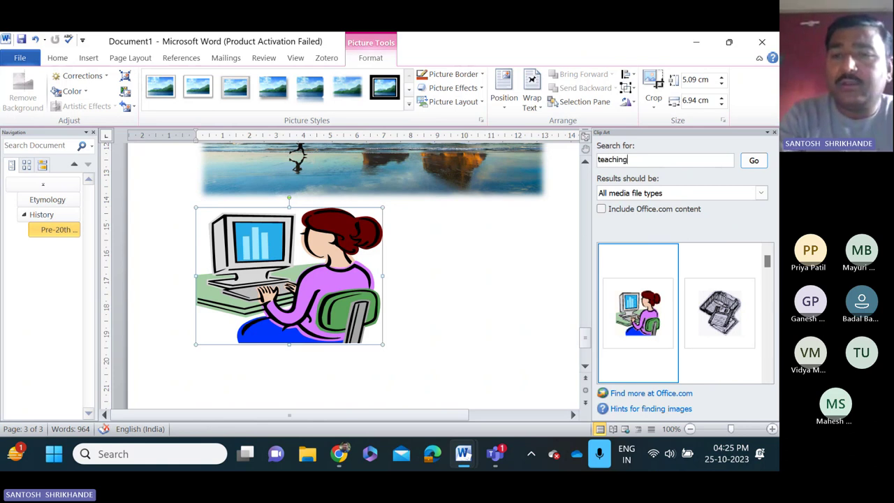
key("Return")
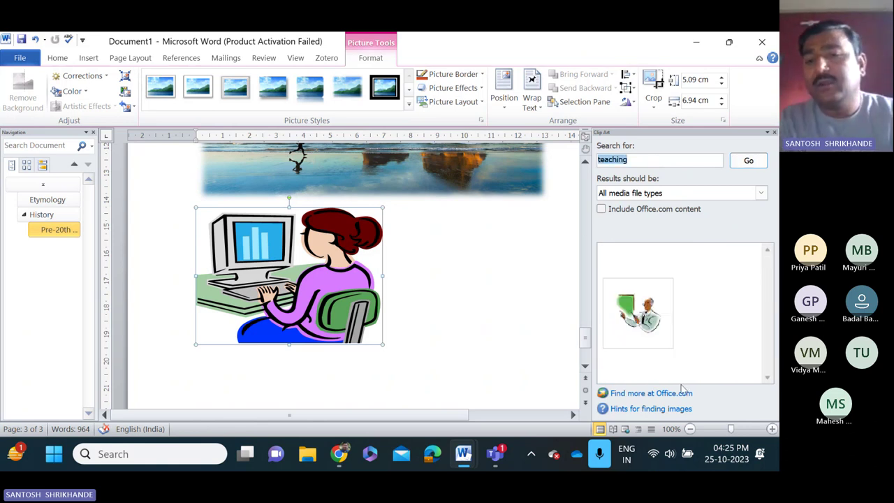
mouse_move(642, 324)
left_click_drag(643, 324, 444, 287)
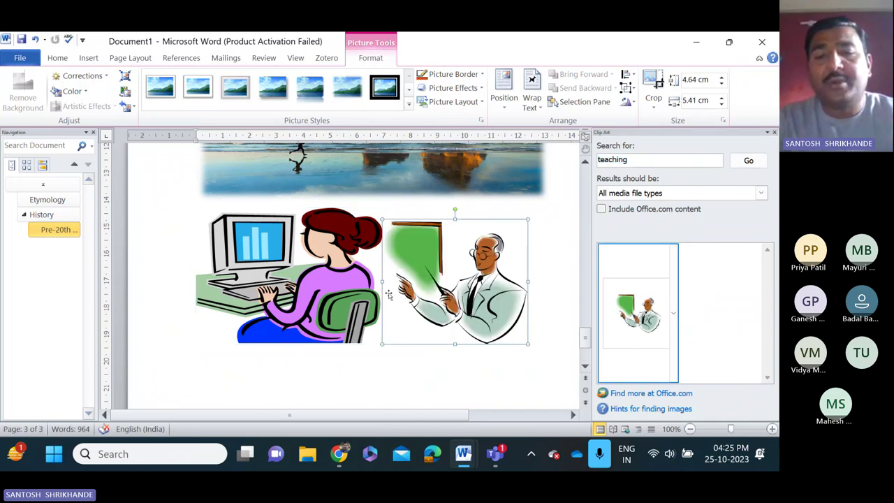
left_click_drag(382, 280, 423, 281)
left_click(460, 361)
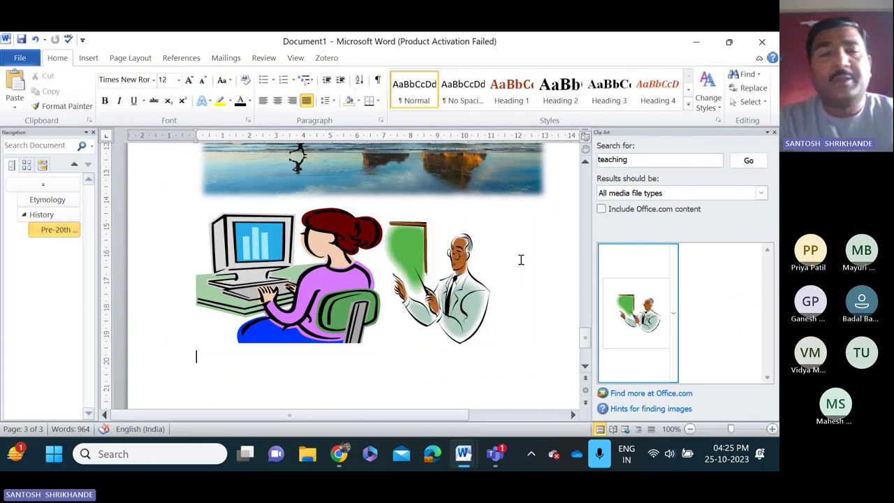
Step: Close the Clip Art pane, turn up the speaker volume, and scroll below the pictures
left_click(767, 132)
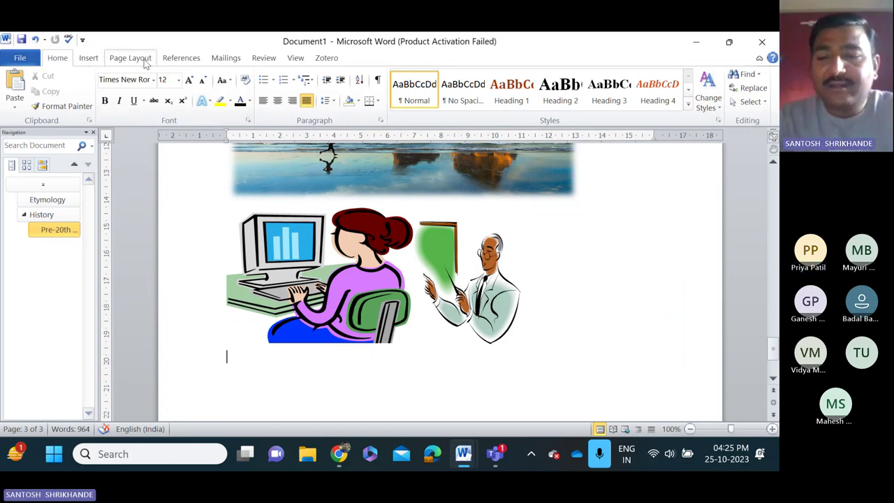
left_click(673, 457)
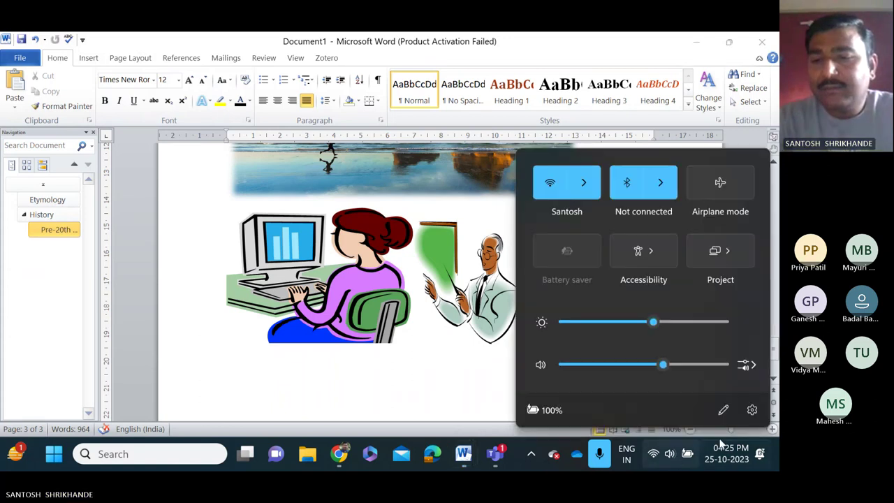
left_click(727, 368)
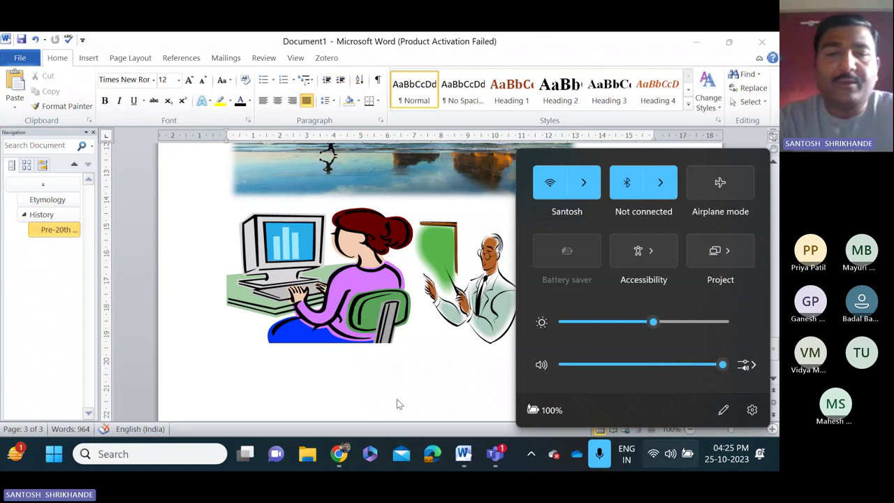
left_click(411, 381)
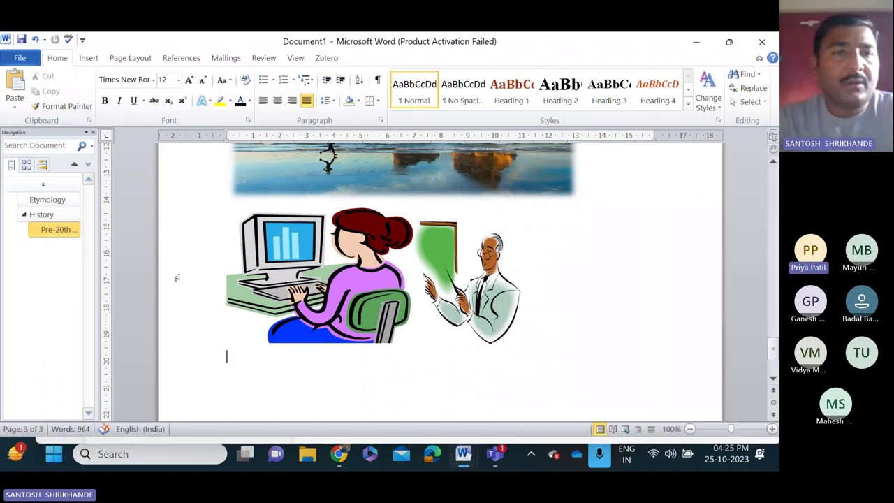
scroll(176, 280, "down", 2)
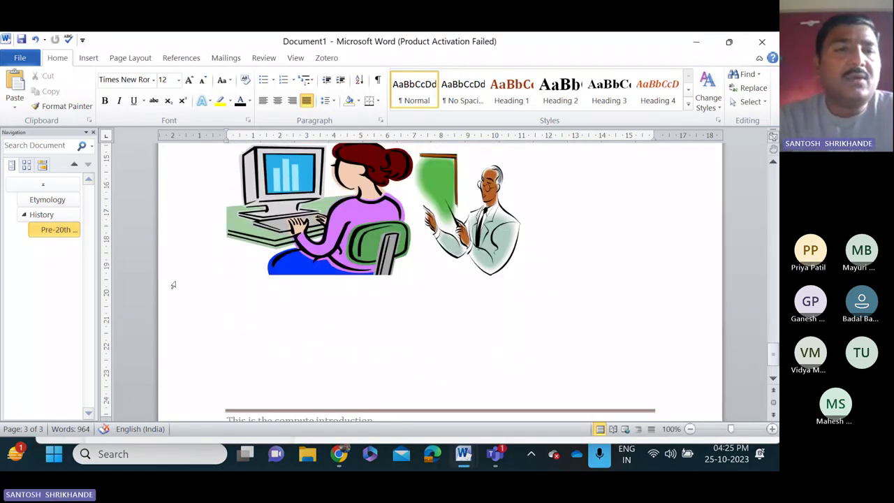
left_click(88, 57)
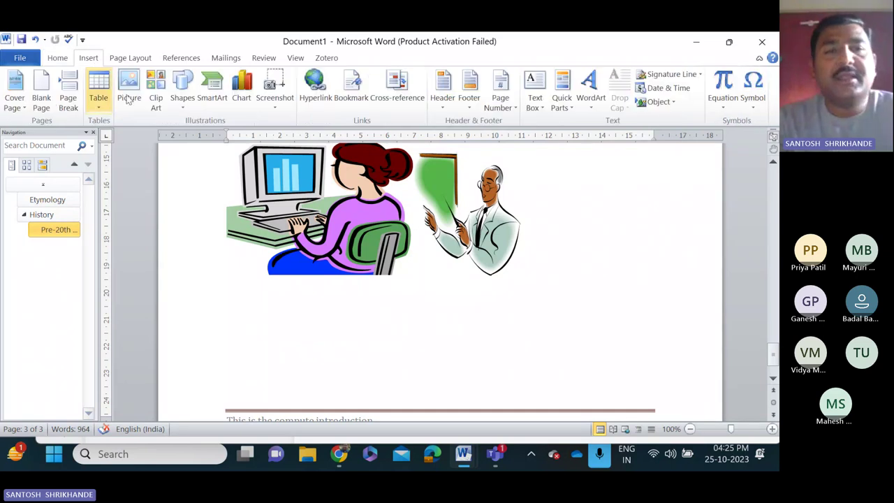
Step: Draw a rounded rectangle below the pictures and give it the white-fill outlined shape style
left_click(184, 112)
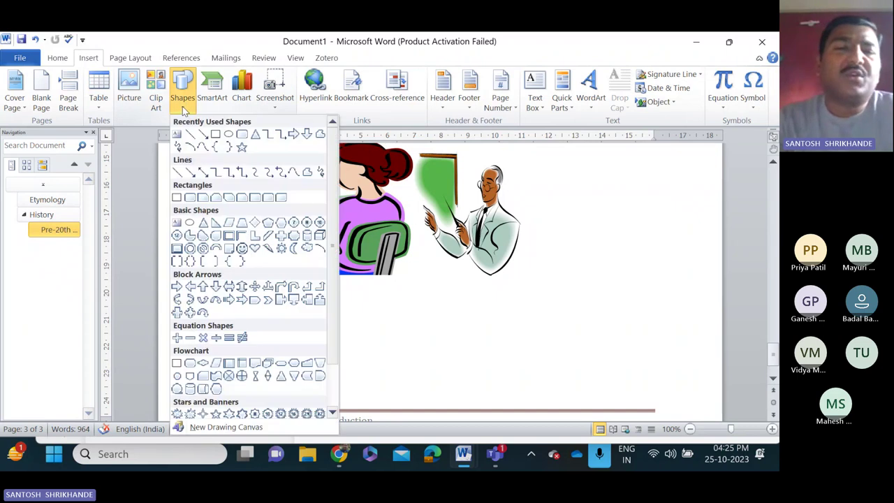
left_click(241, 136)
left_click_drag(249, 302, 479, 378)
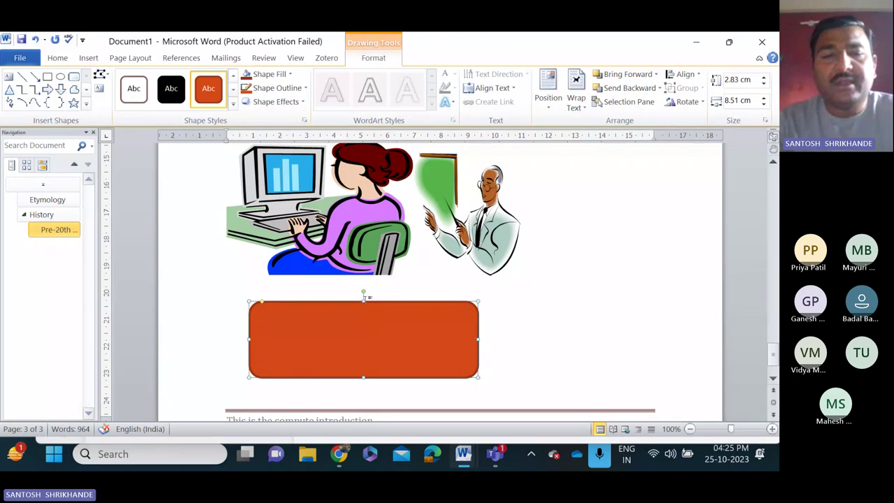
right_click(385, 306)
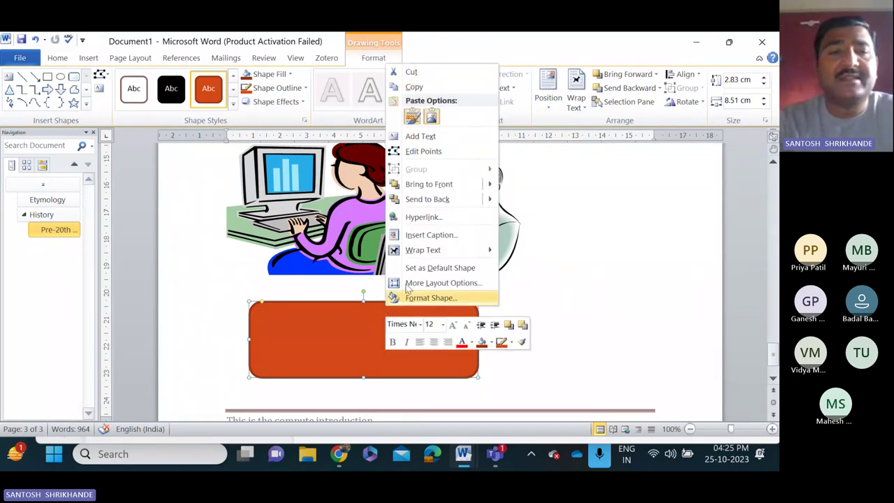
left_click(135, 94)
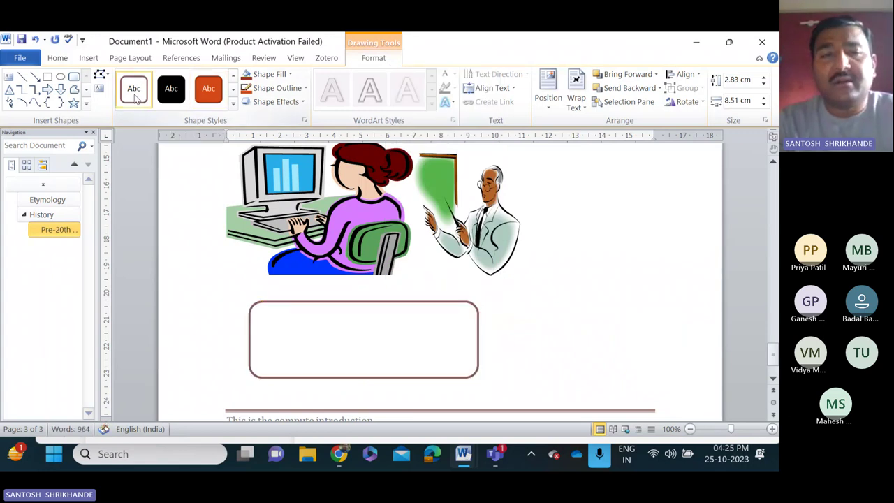
left_click(573, 293)
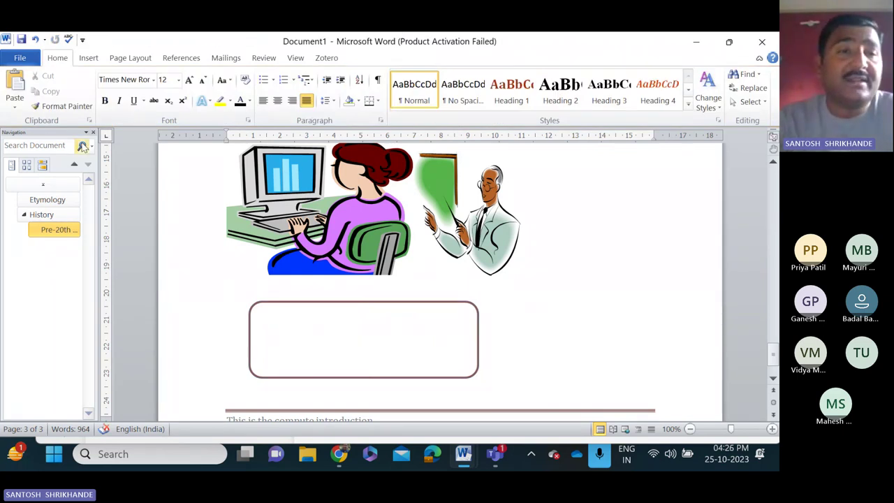
left_click(89, 58)
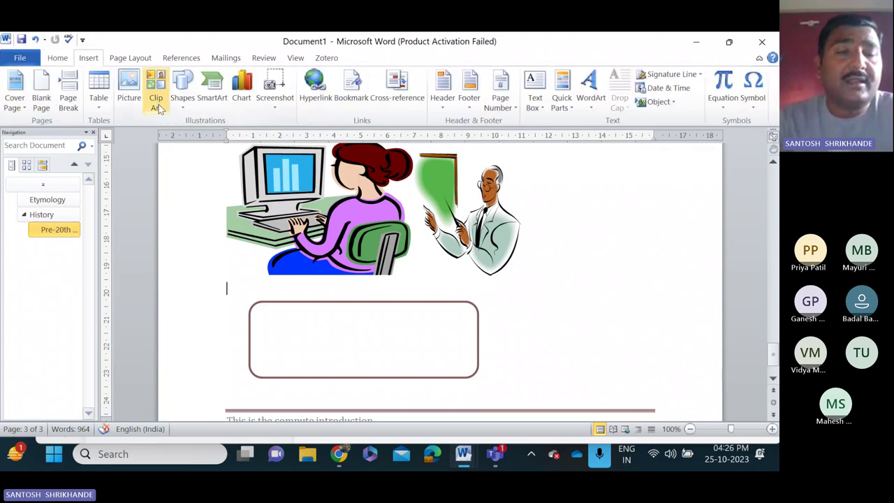
left_click(184, 100)
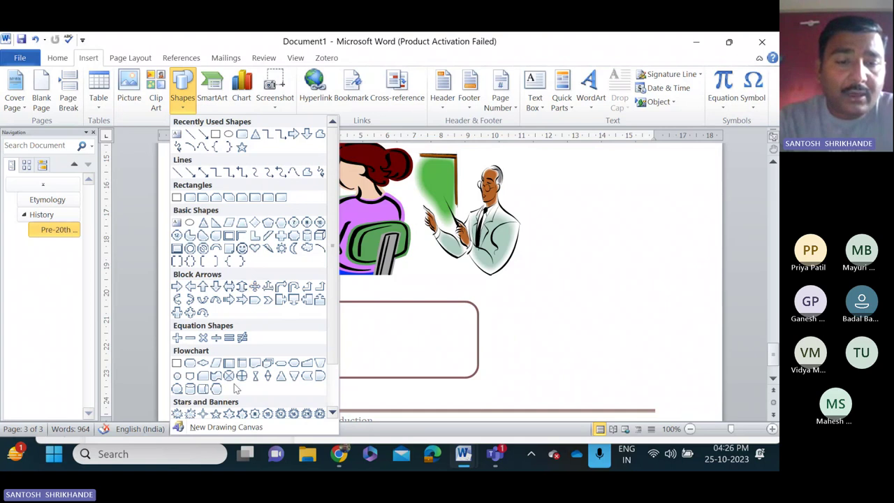
left_click(190, 389)
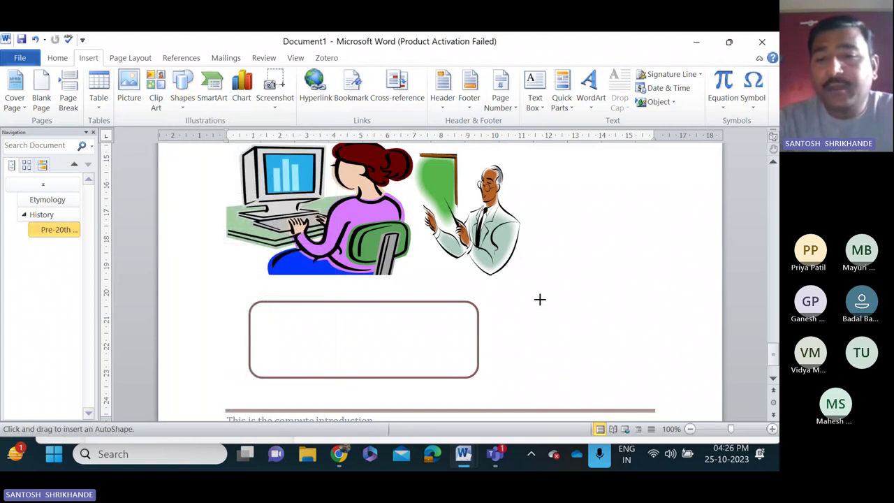
mouse_move(539, 299)
left_mouse_down()
mouse_move(611, 394)
mouse_move(668, 398)
left_mouse_up()
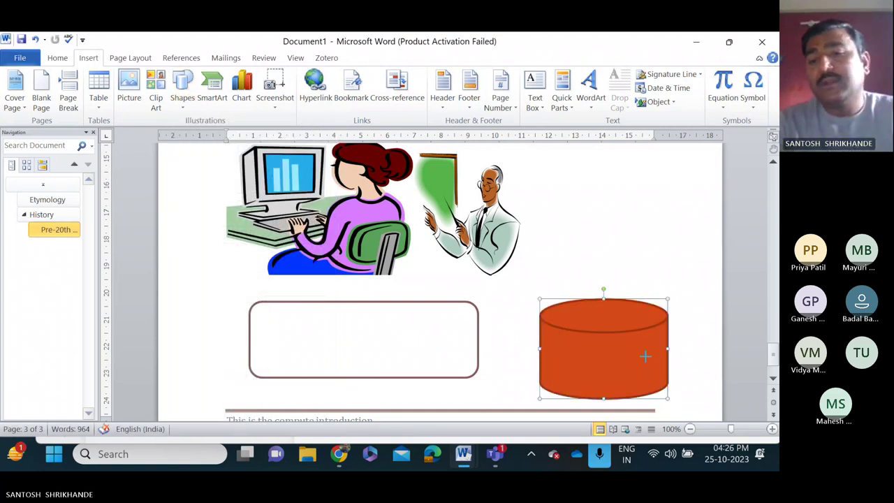
left_click(588, 227)
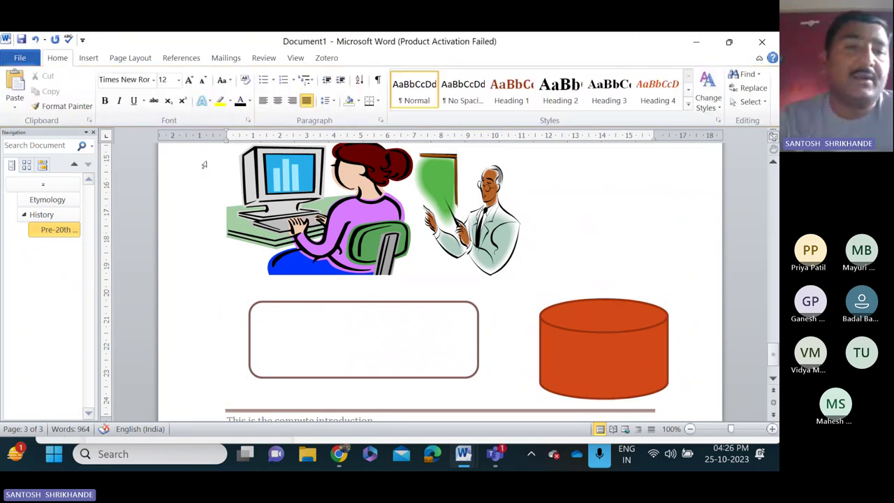
left_click(567, 340)
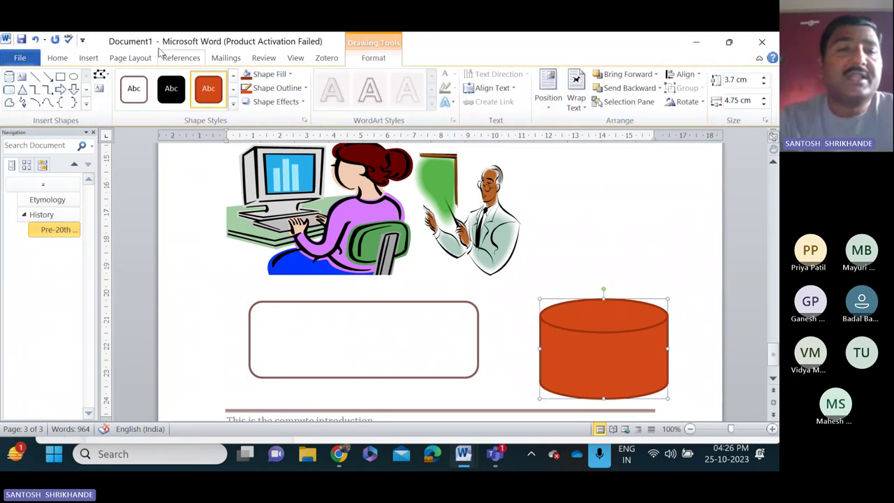
left_click(132, 98)
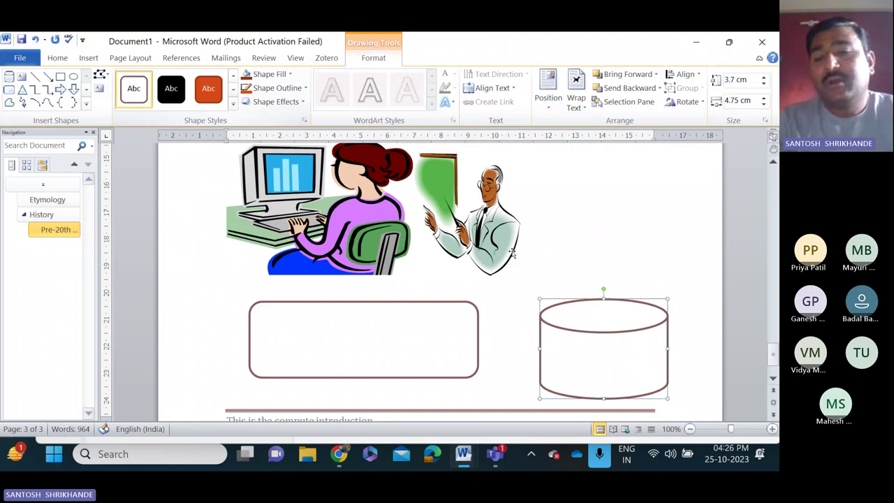
scroll(514, 255, "down", 2)
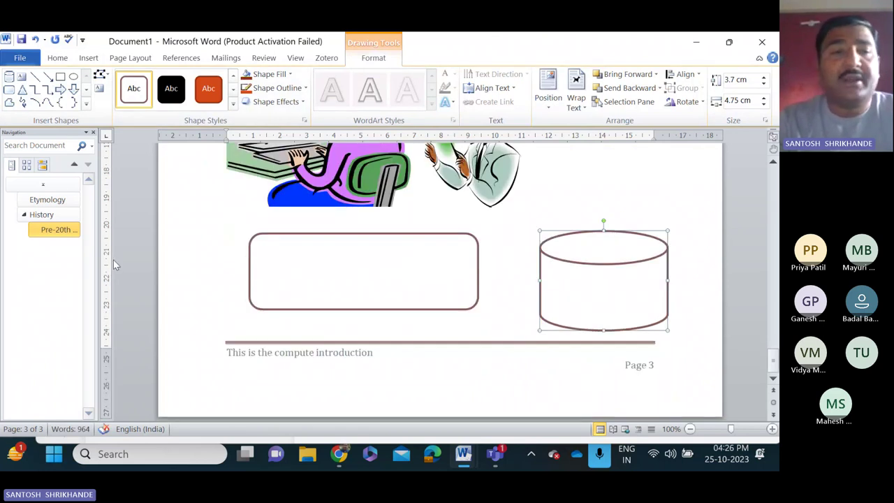
scroll(283, 211, "up", 4)
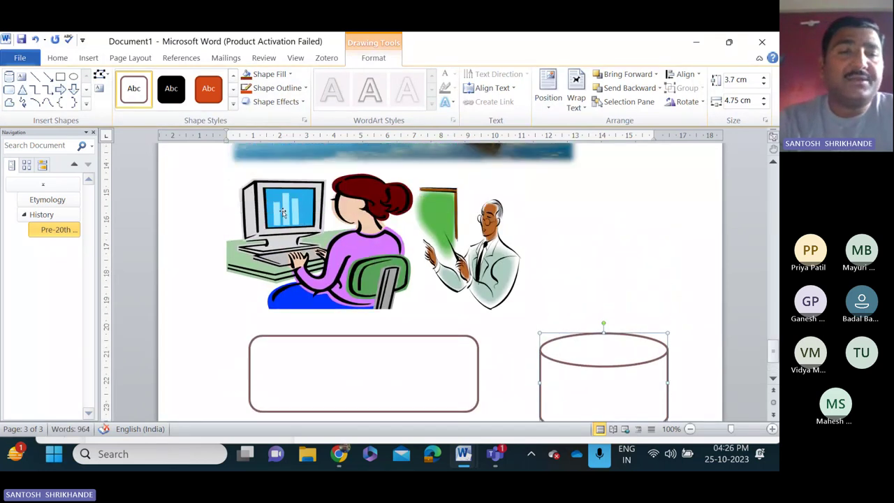
scroll(282, 211, "up", 2)
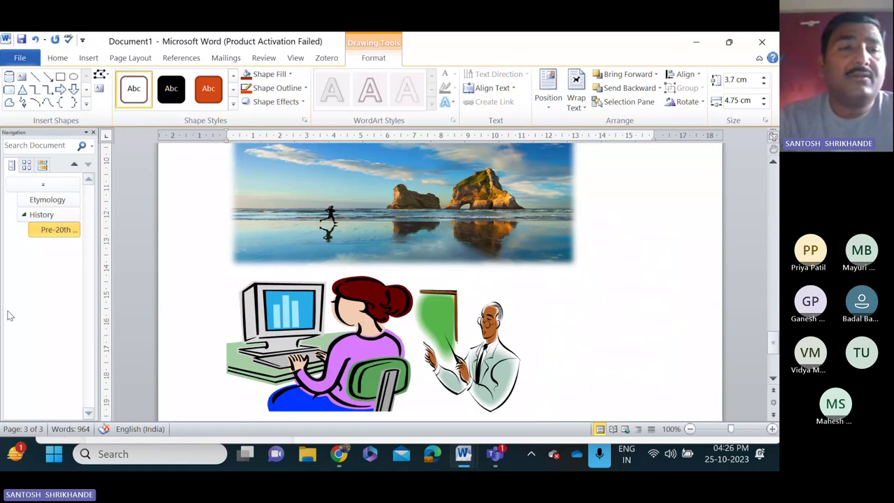
scroll(495, 342, "down", 3)
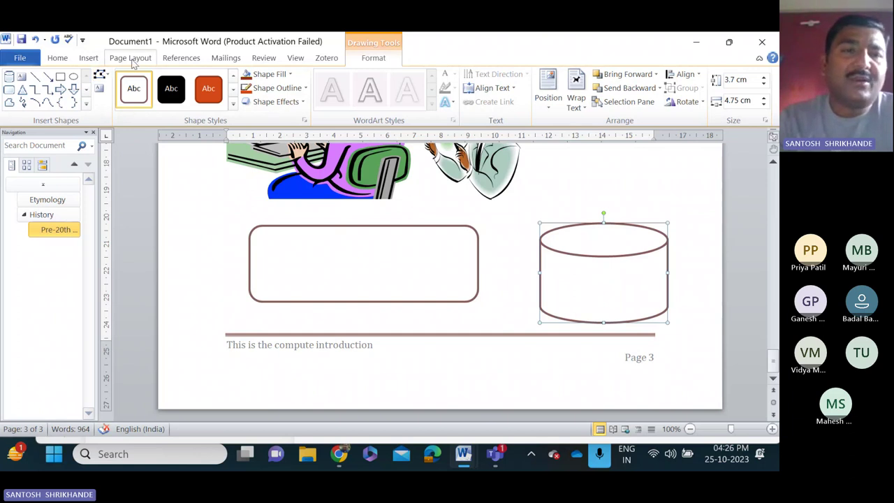
Step: Return to the Insert ribbon commands after formatting the cylinder
left_click(95, 62)
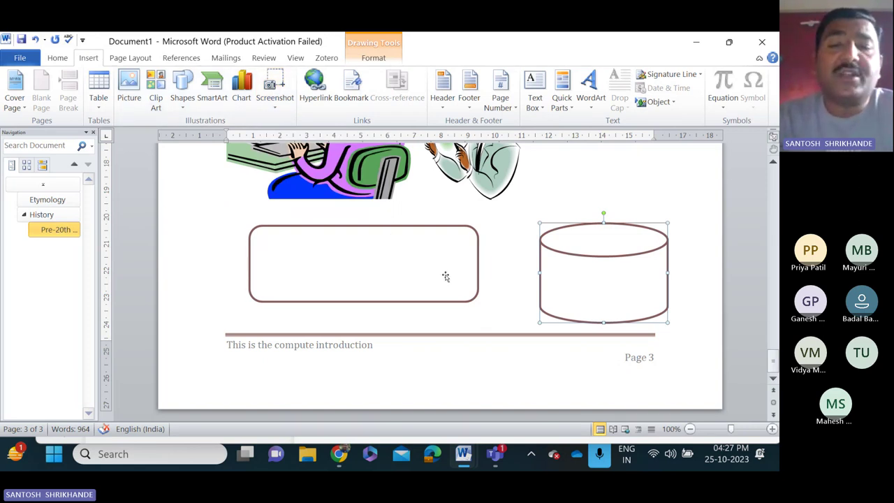
Step: Add blank lines above the shapes, type 'hggfhgfhgfhg', and start a new line below it
left_click(685, 315)
key("Return")
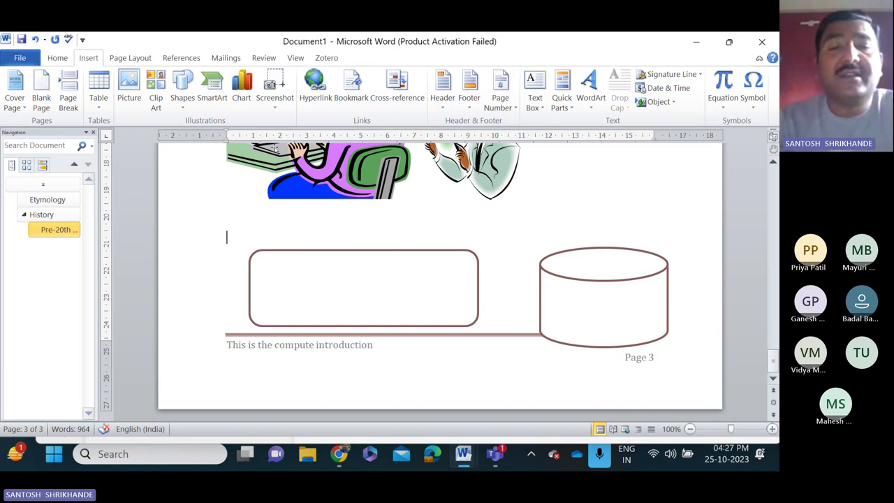
key("Return")
key("Return")
key("Return")
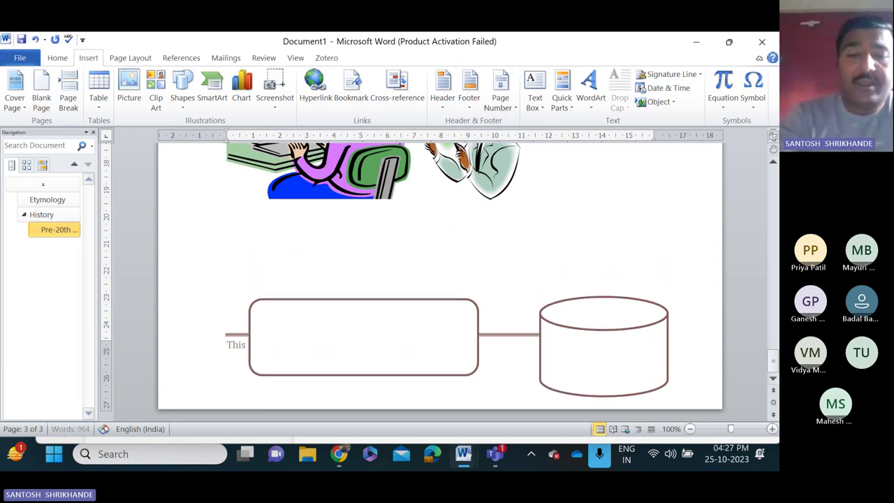
type("hggfhgfhgfhg")
key("Return")
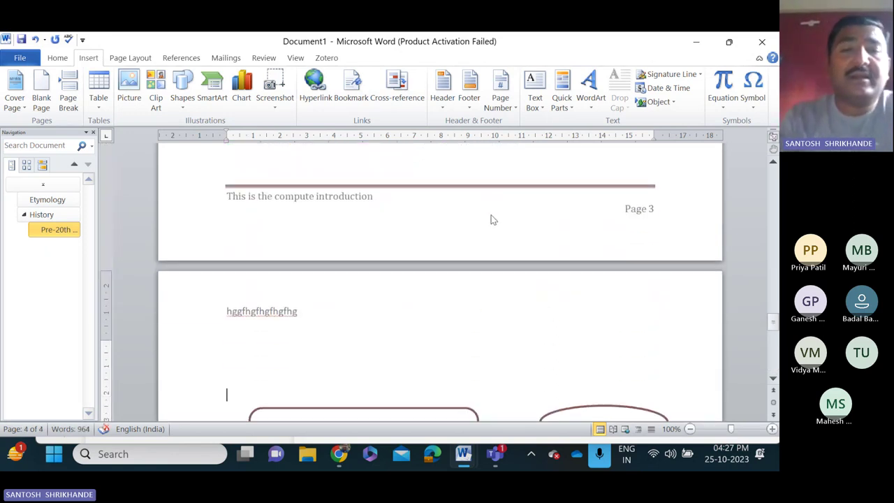
scroll(313, 262, "down", 1)
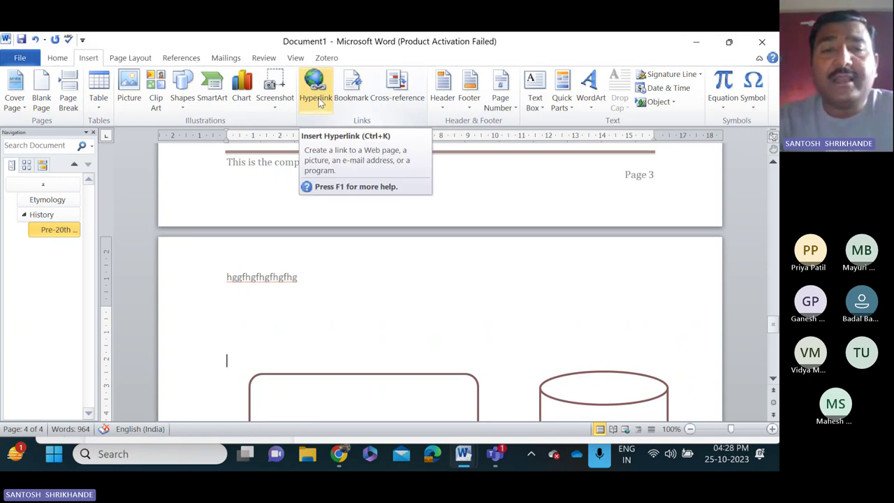
left_click(319, 101)
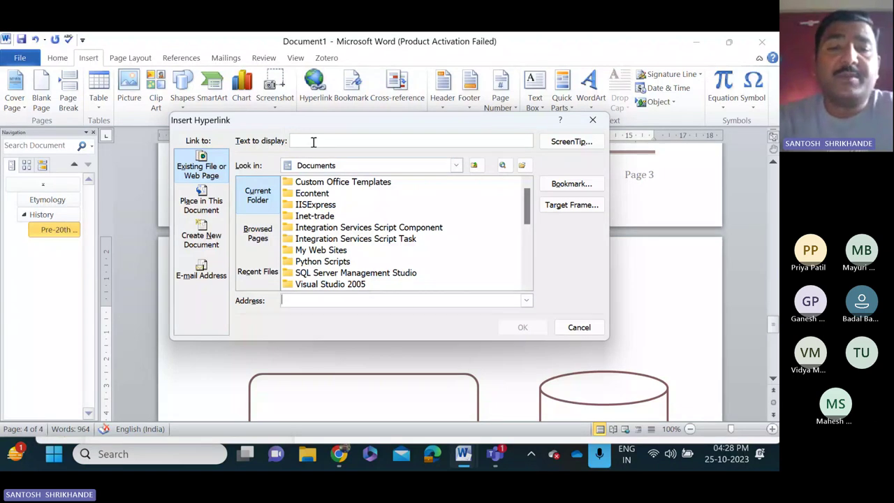
left_click(314, 142)
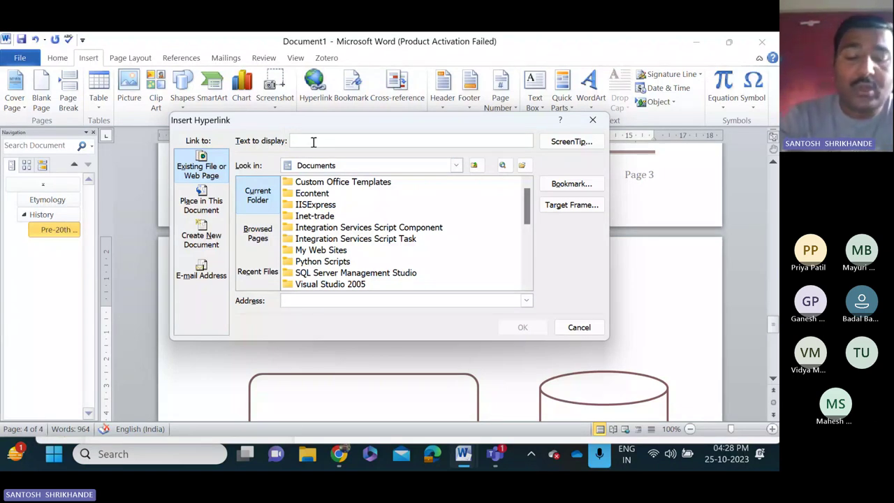
type("C")
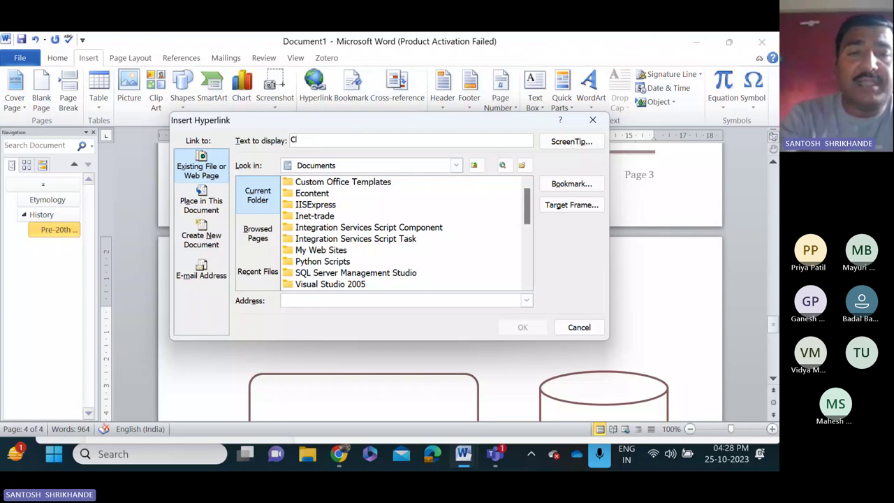
type("lick ")
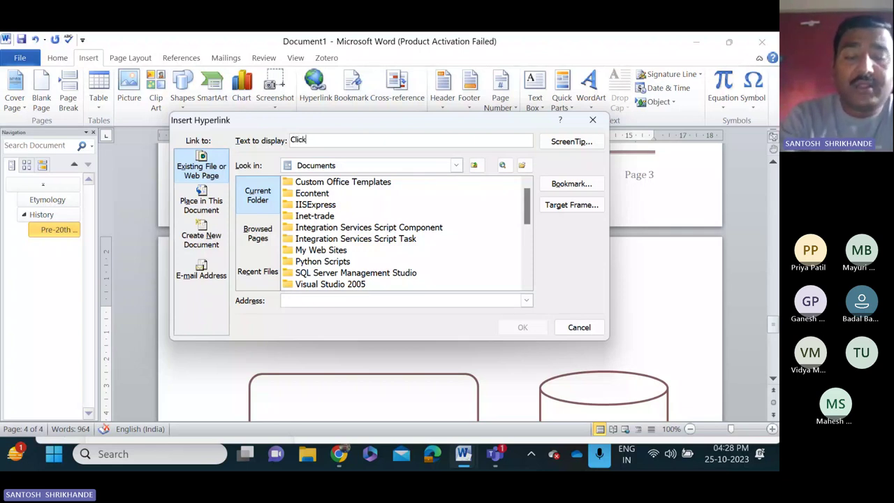
type("Me")
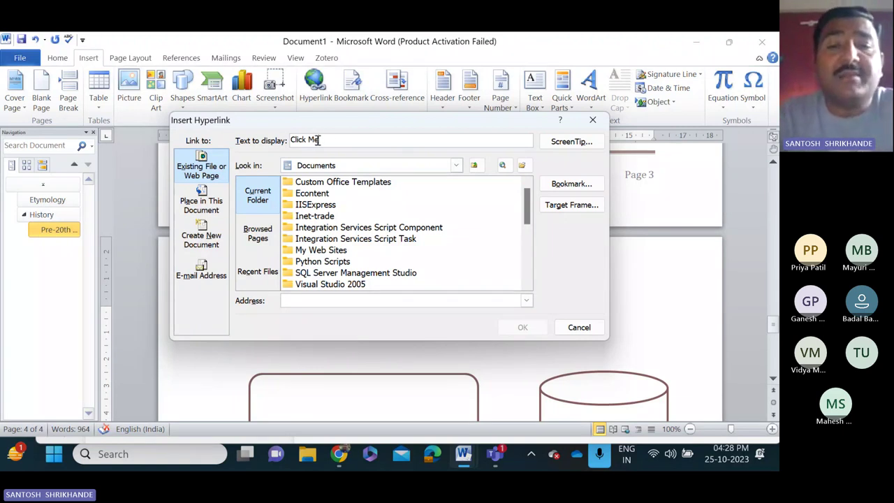
left_click(299, 302)
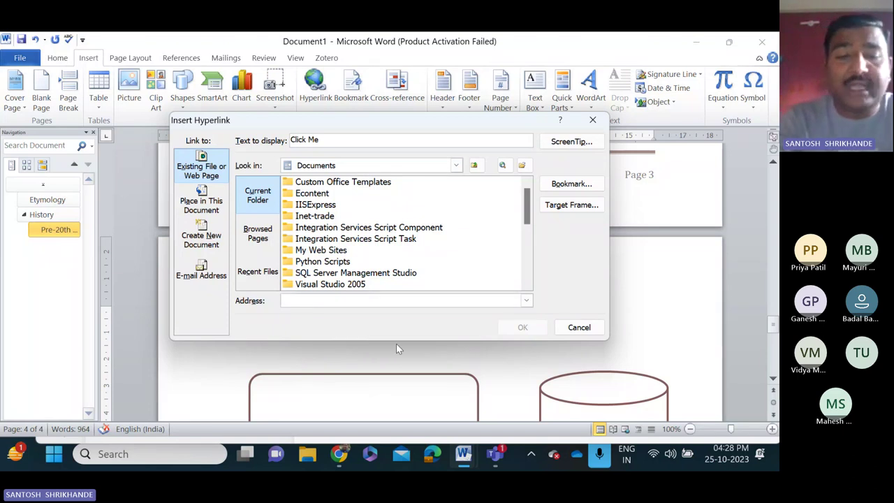
type("www.facebook.com")
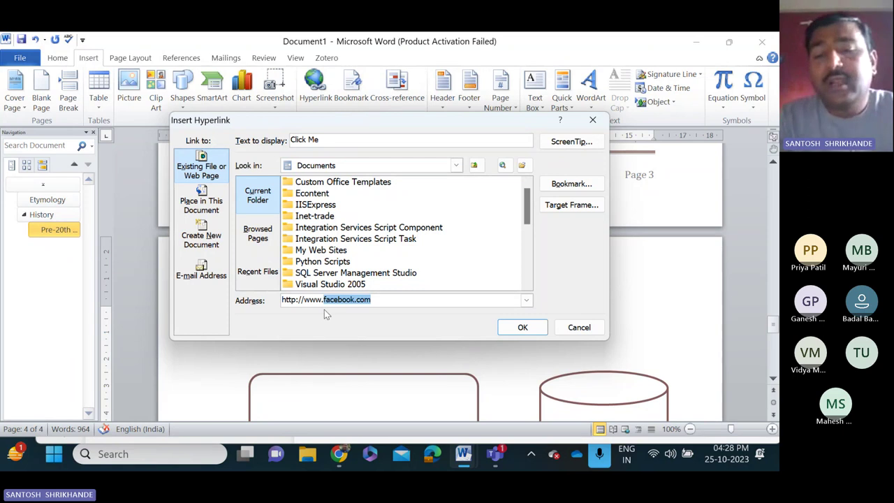
left_click(522, 328)
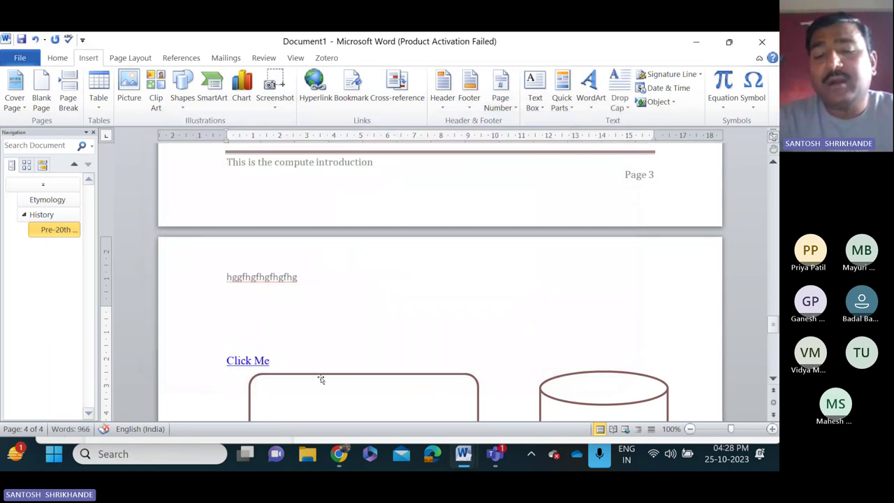
Step: Add blank lines below 'Click Me', then follow the link to open Facebook's login page in Edge
key("Return")
key("Return")
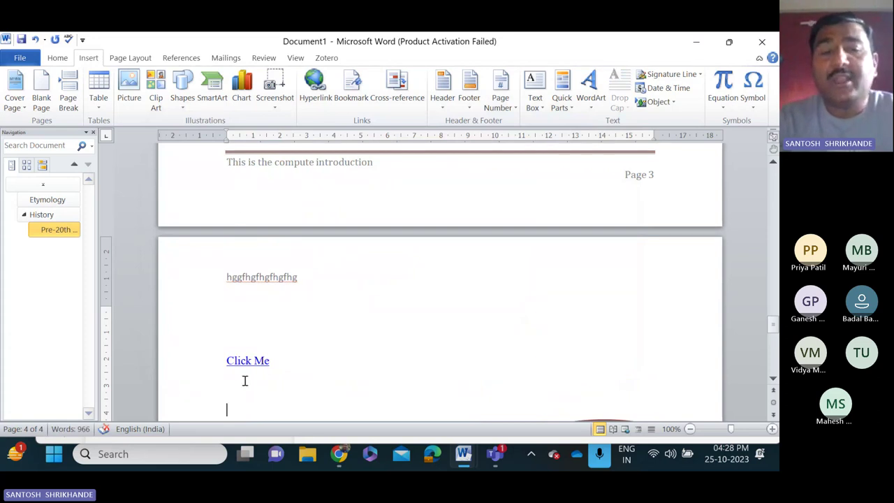
scroll(315, 381, "down", 1)
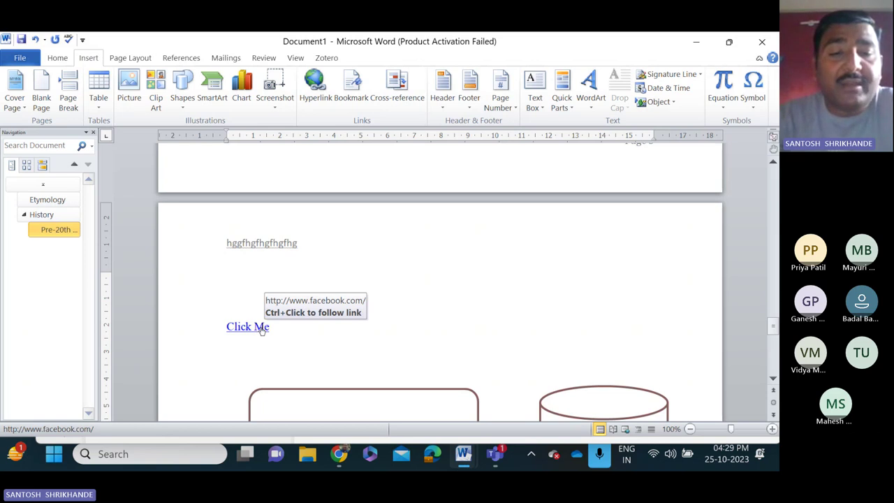
left_click(262, 328, "ctrl")
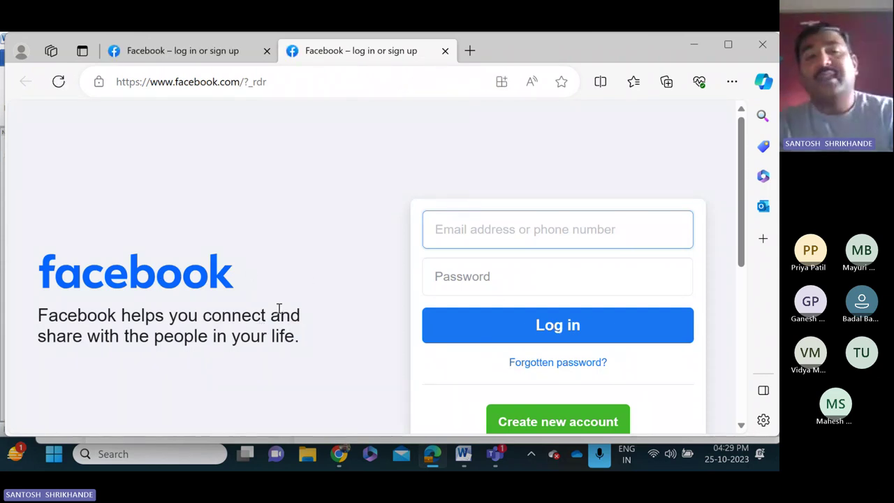
scroll(473, 273, "down", 2)
scroll(612, 279, "up", 2)
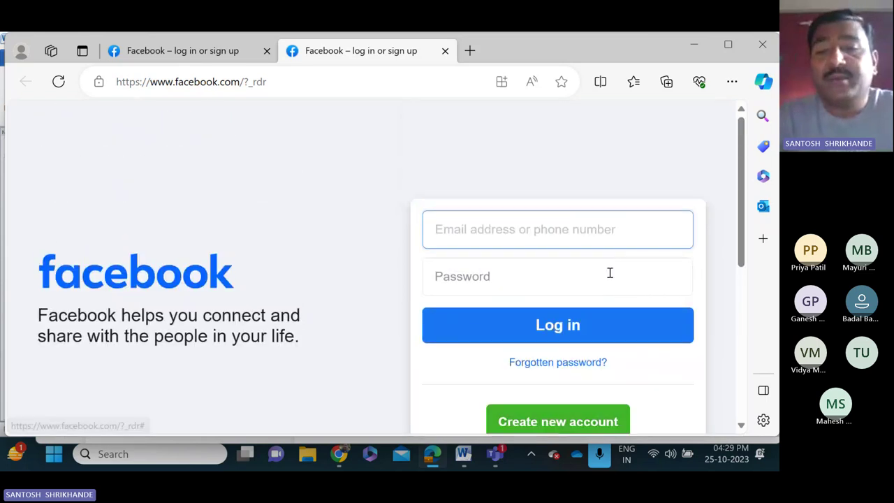
scroll(590, 276, "down", 1)
scroll(590, 276, "up", 1)
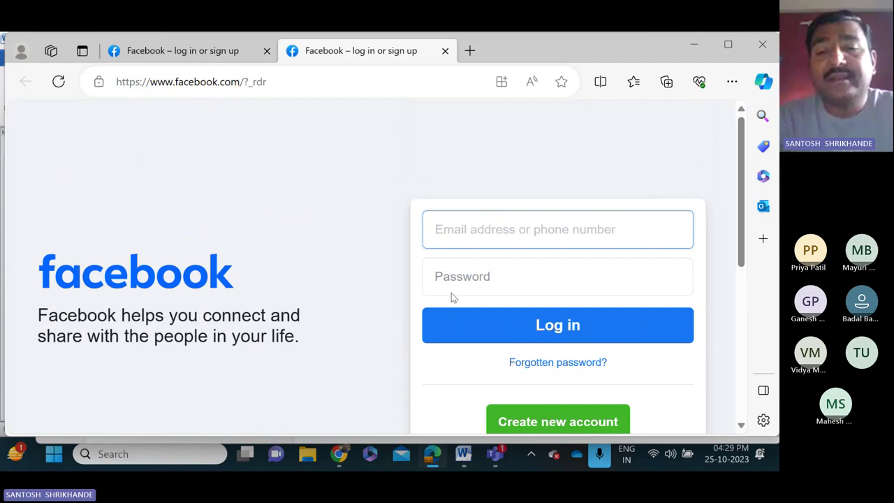
left_click(477, 278)
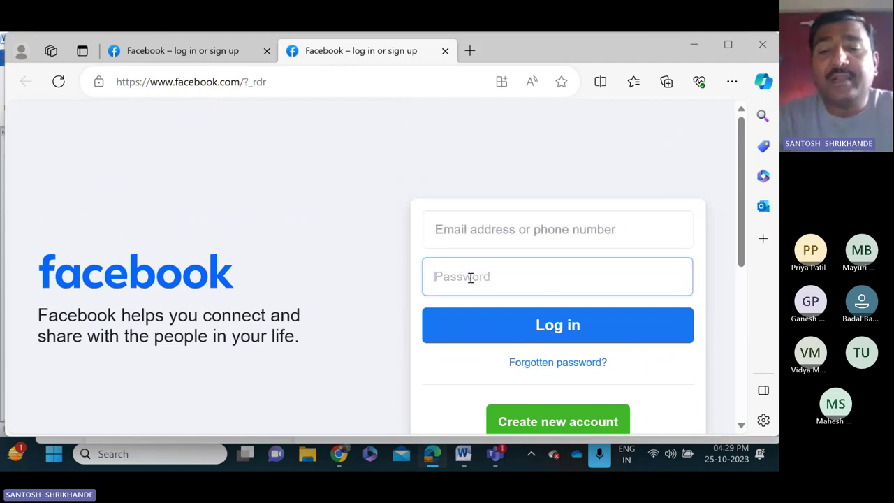
scroll(520, 290, "down", 3)
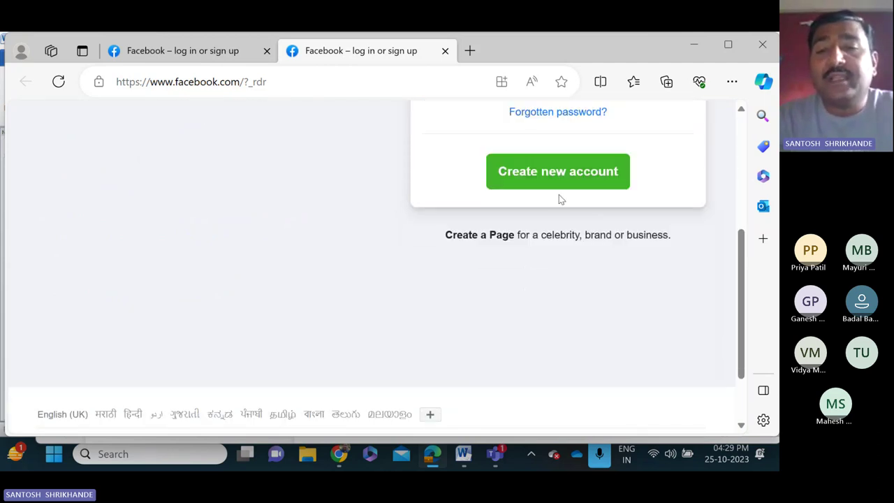
scroll(509, 239, "up", 1)
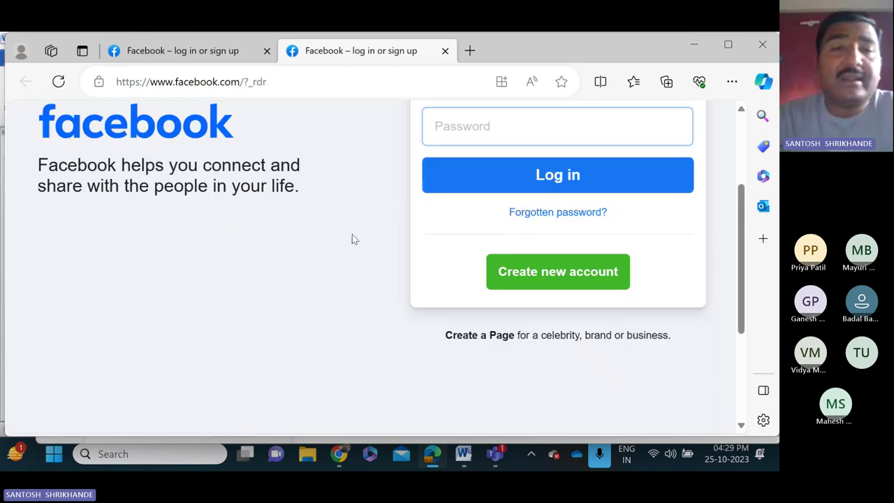
scroll(352, 234, "up", 1)
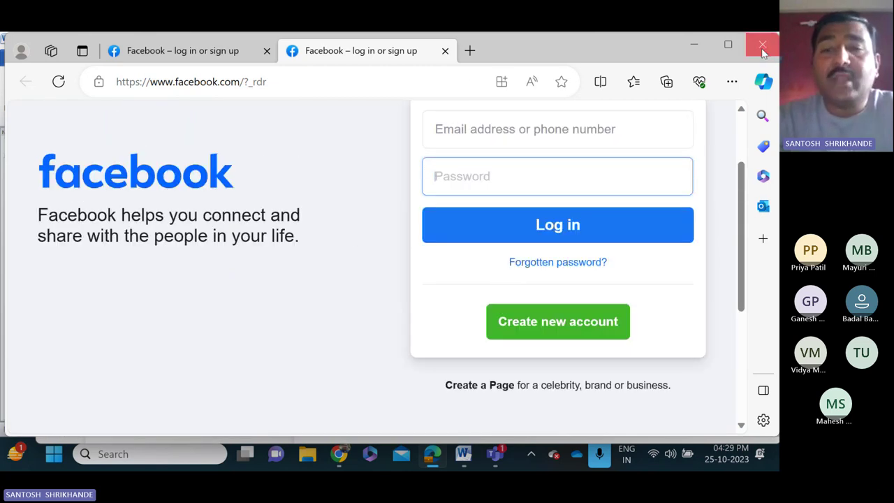
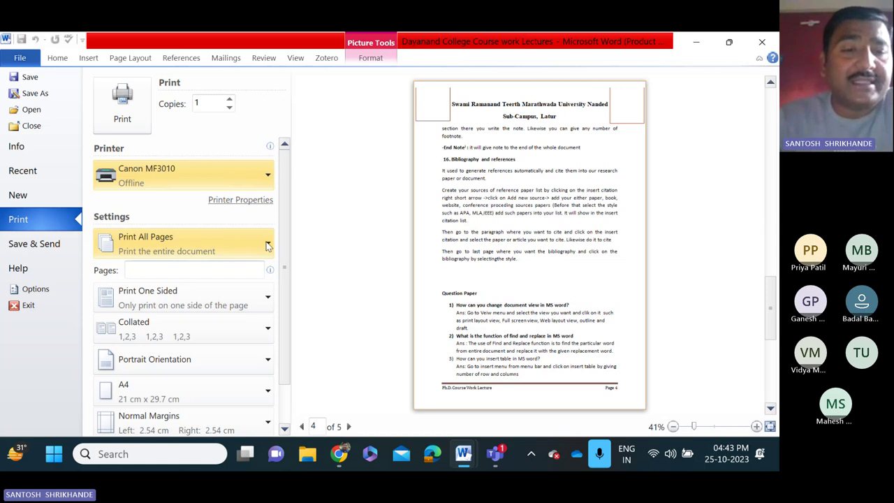
Step: Expand the Print All Pages dropdown to see which pages can be printed
left_click(268, 245)
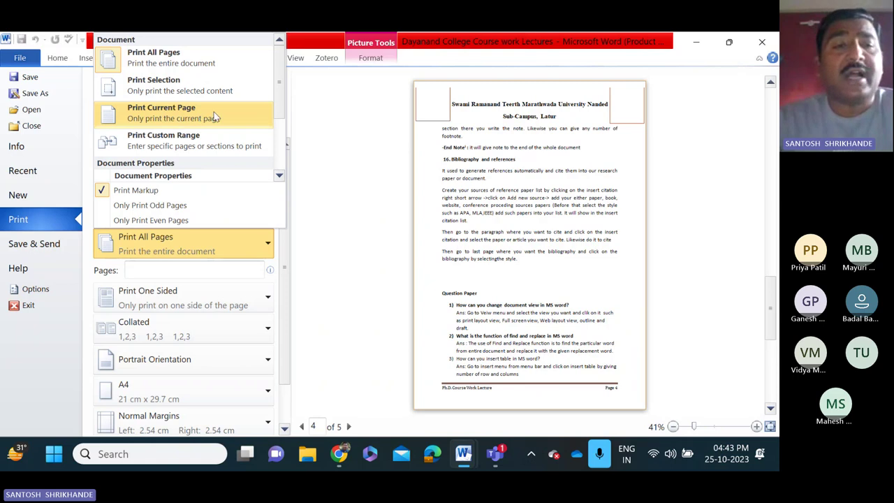
Step: Switch to Print Custom Range with pages 1-4,8-10, then reopen the range dropdown
left_click(171, 144)
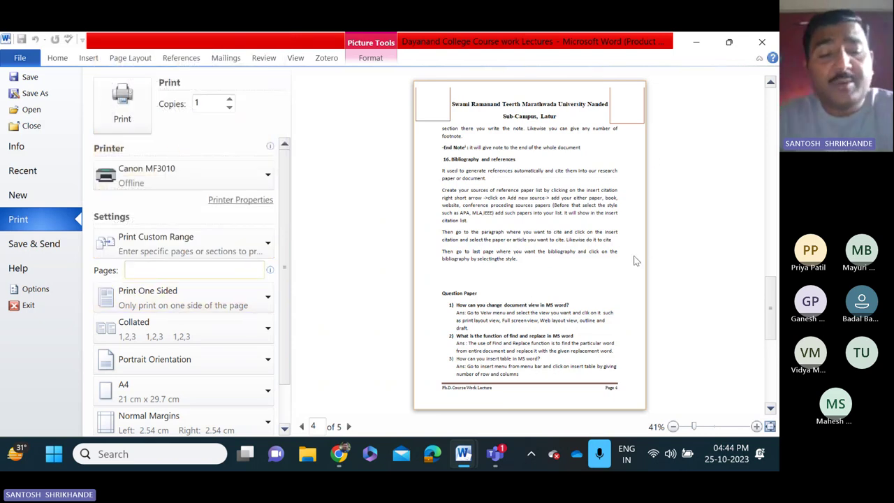
type("1-")
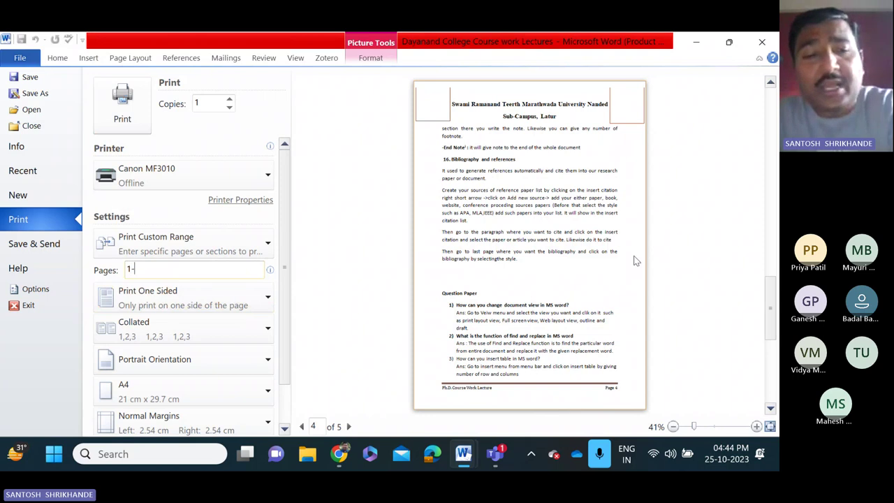
type("4")
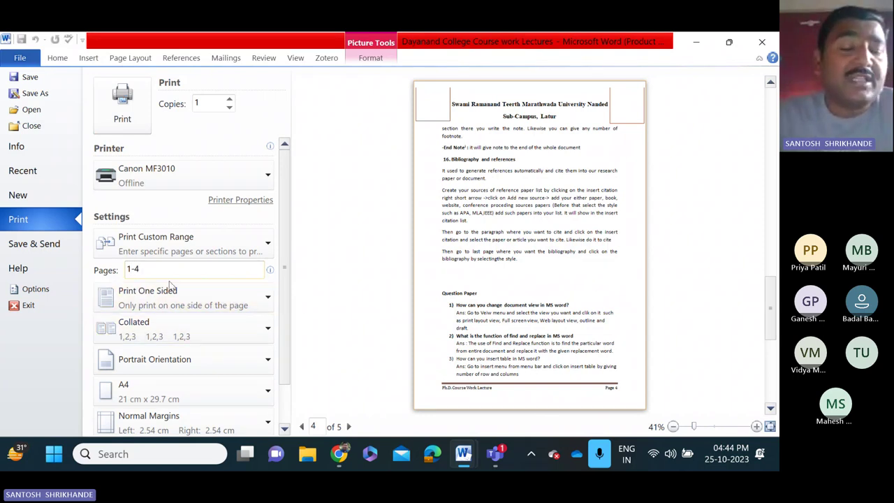
mouse_move(261, 278)
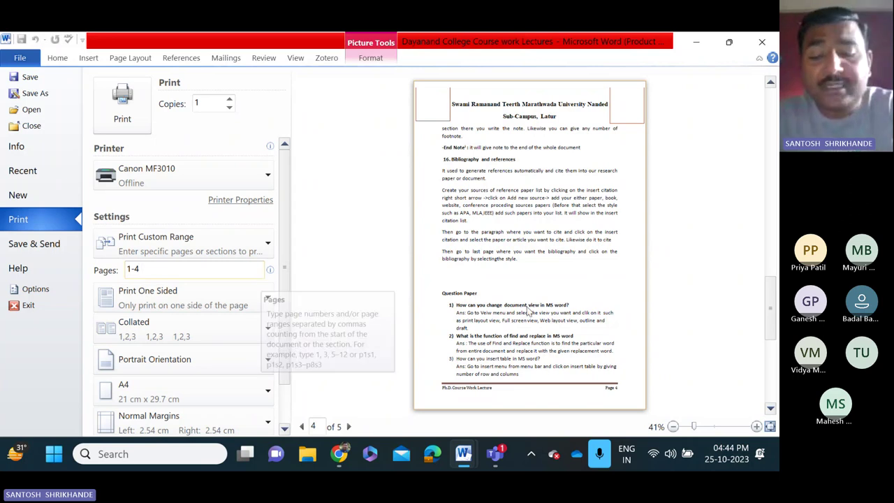
type(",")
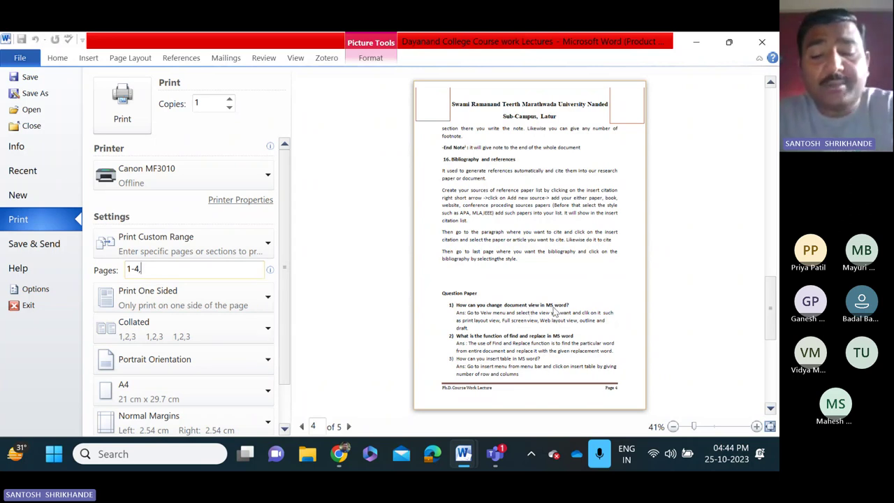
type("8-10")
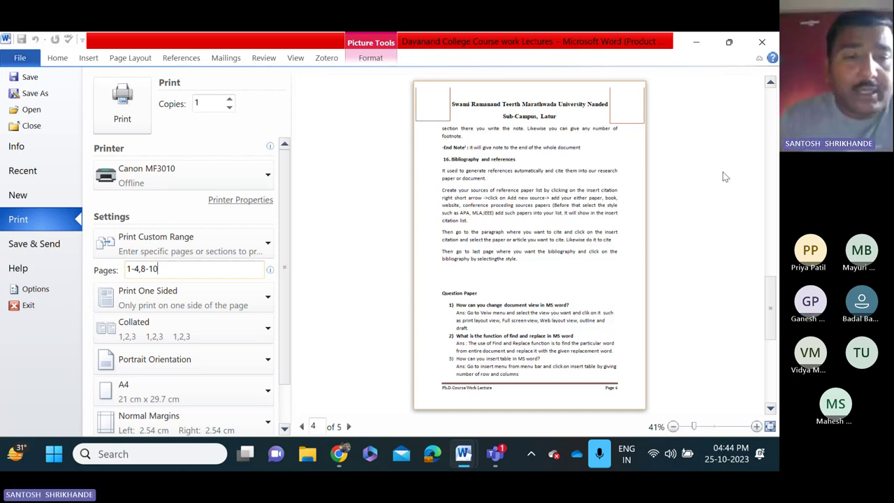
left_click(265, 243)
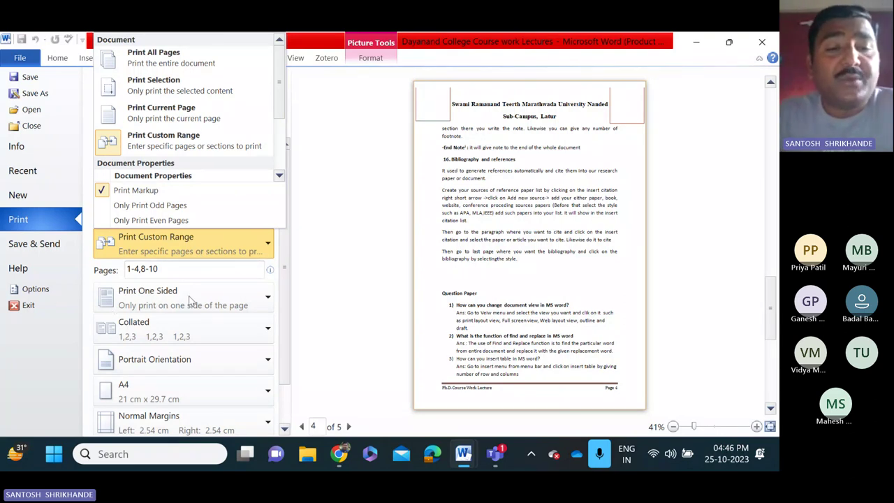
left_click(266, 298)
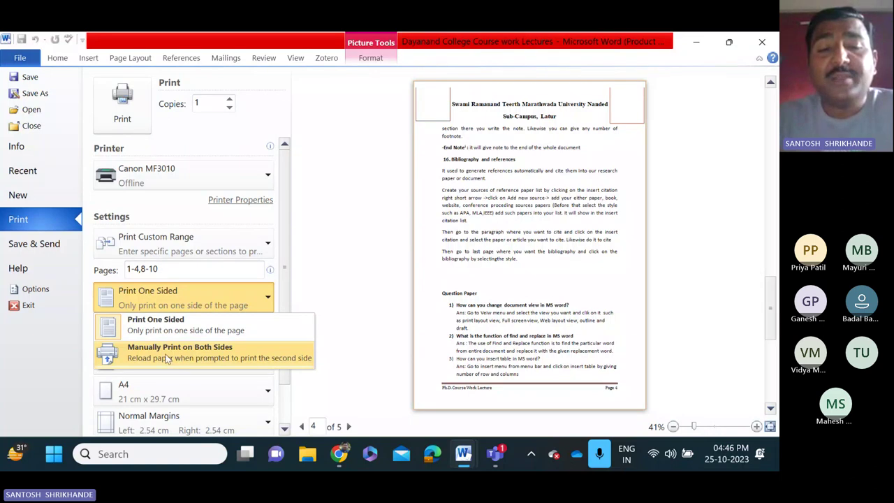
left_click(330, 252)
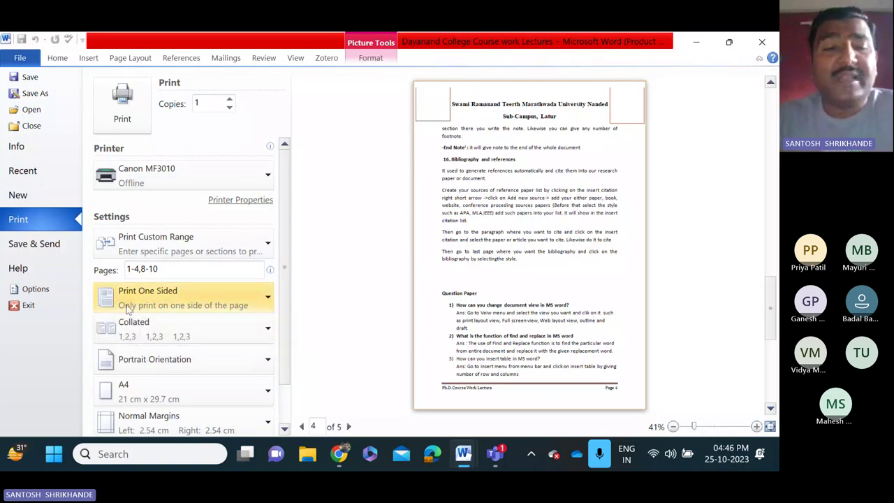
scroll(167, 327, "down", 1)
scroll(149, 299, "down", 1)
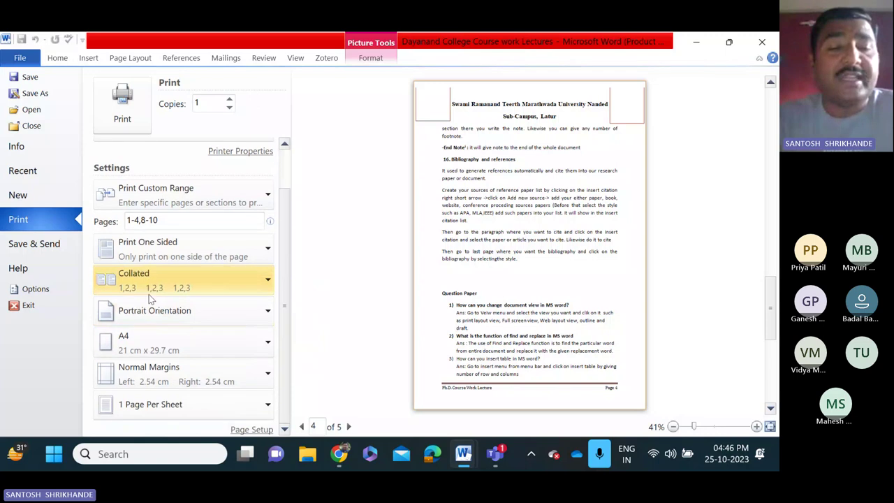
left_click(267, 312)
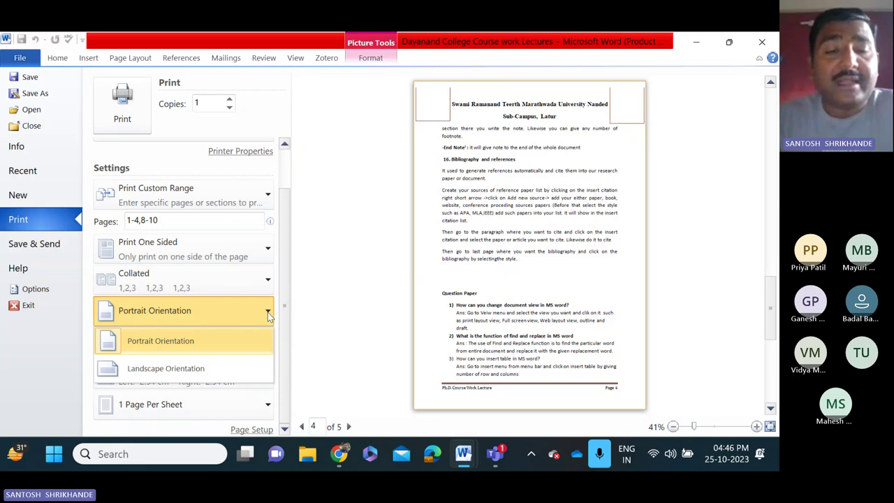
left_click(160, 370)
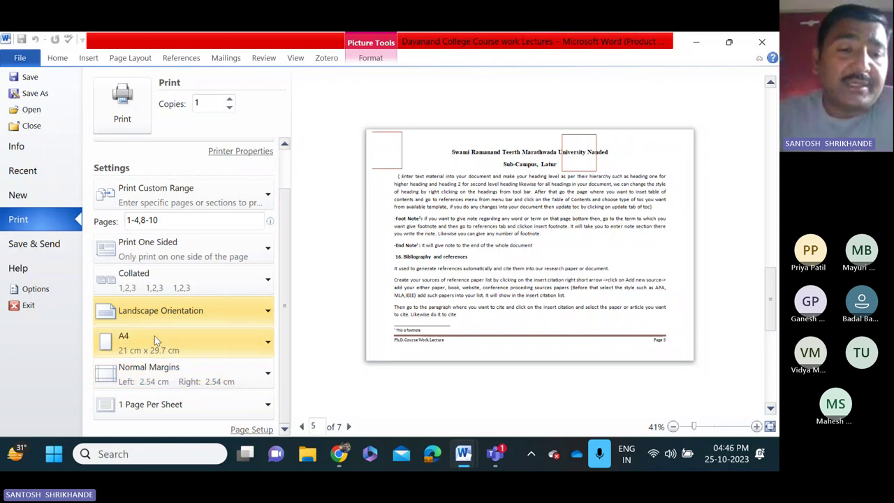
left_click(159, 314)
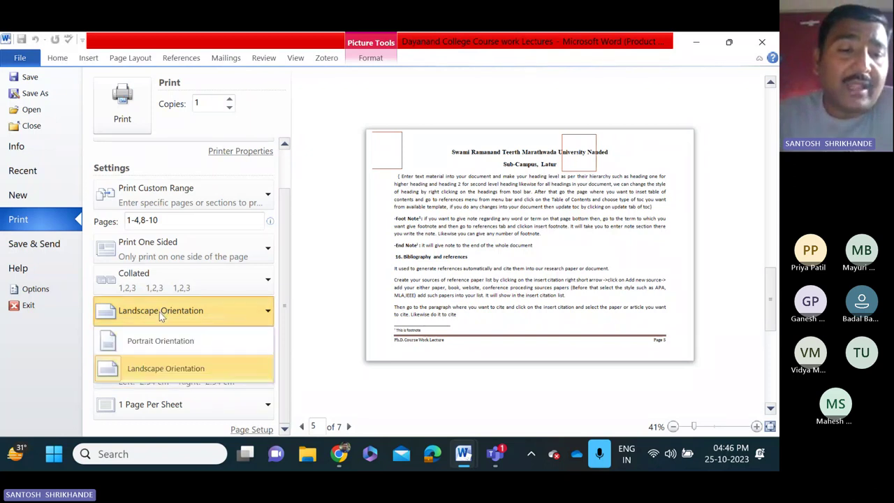
left_click(165, 343)
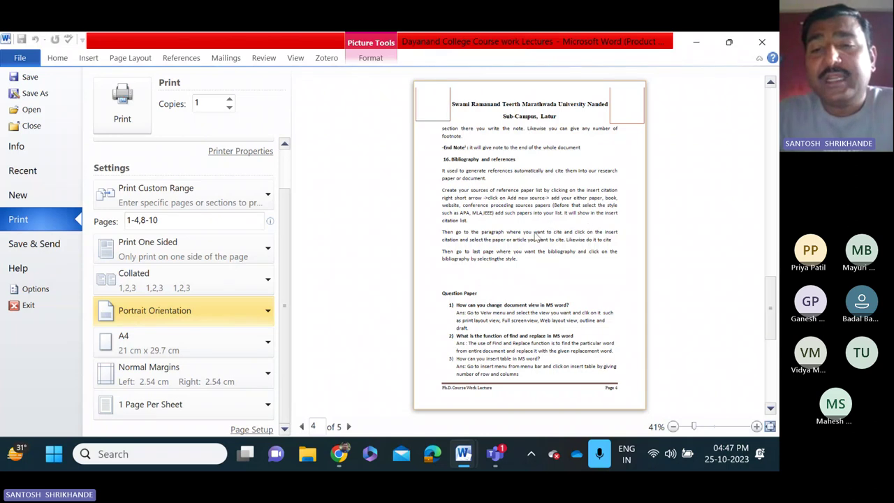
Step: Exit Word from the File menu so it prompts to save the lecture document
scroll(527, 274, "down", 1)
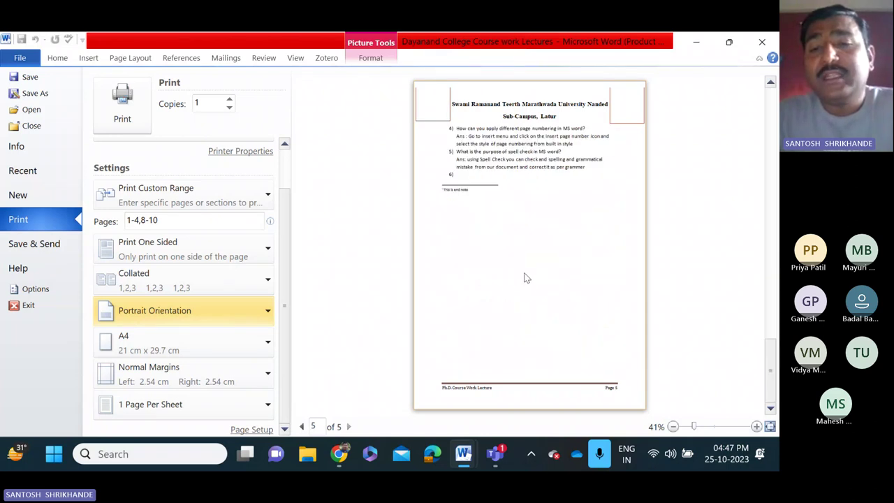
scroll(527, 278, "up", 4)
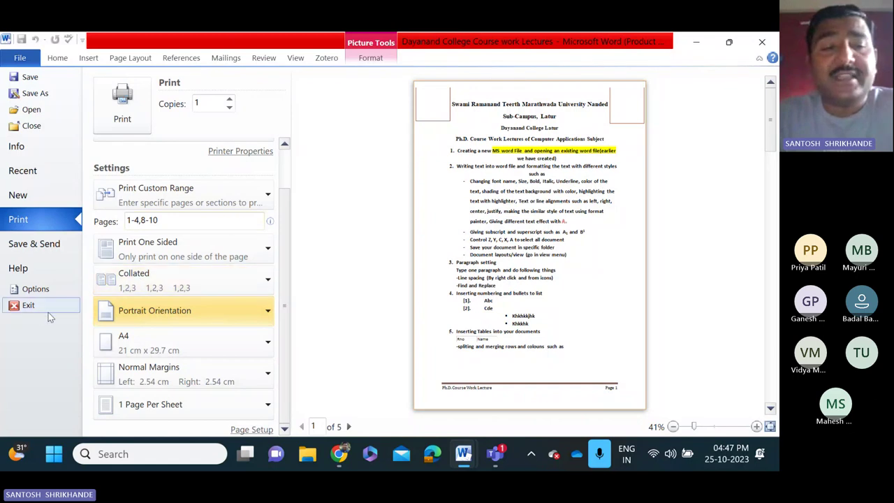
left_click(28, 306)
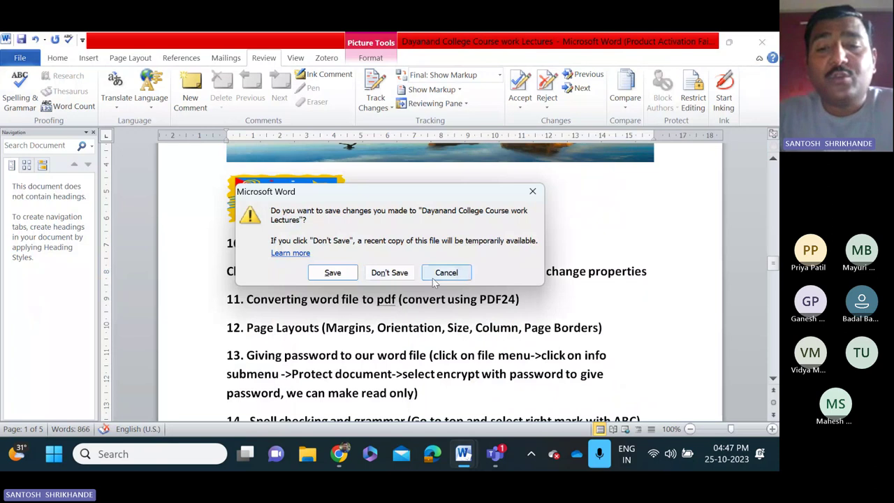
left_click(458, 275)
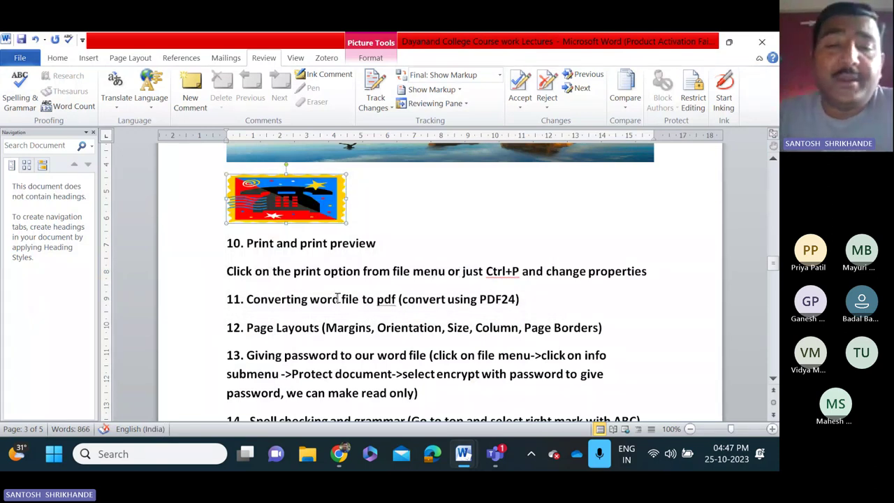
scroll(391, 305, "down", 1)
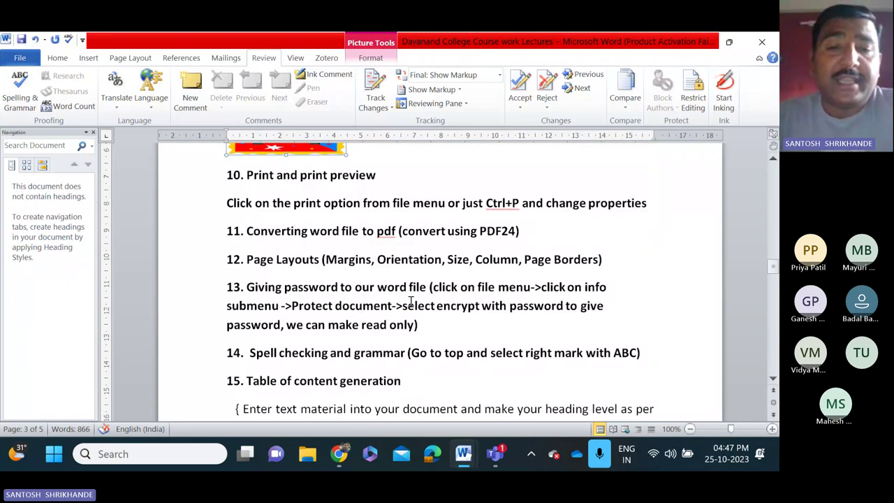
scroll(411, 301, "down", 1)
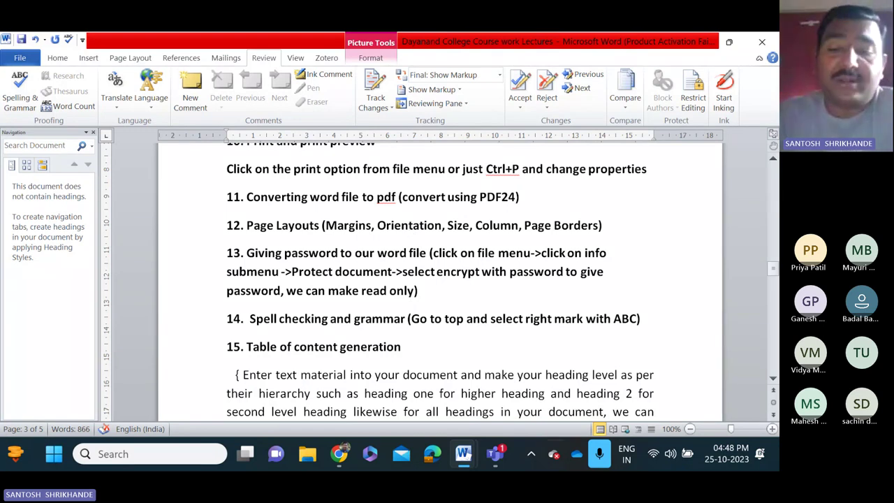
mouse_move(465, 455)
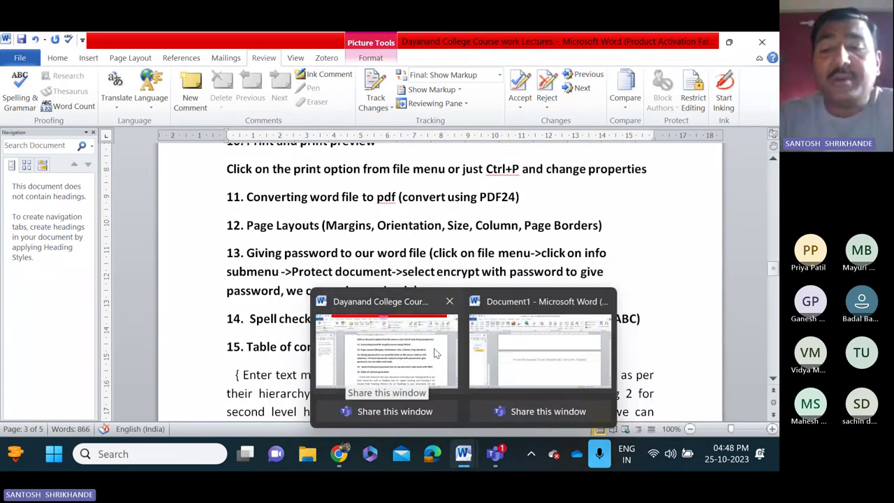
mouse_move(539, 349)
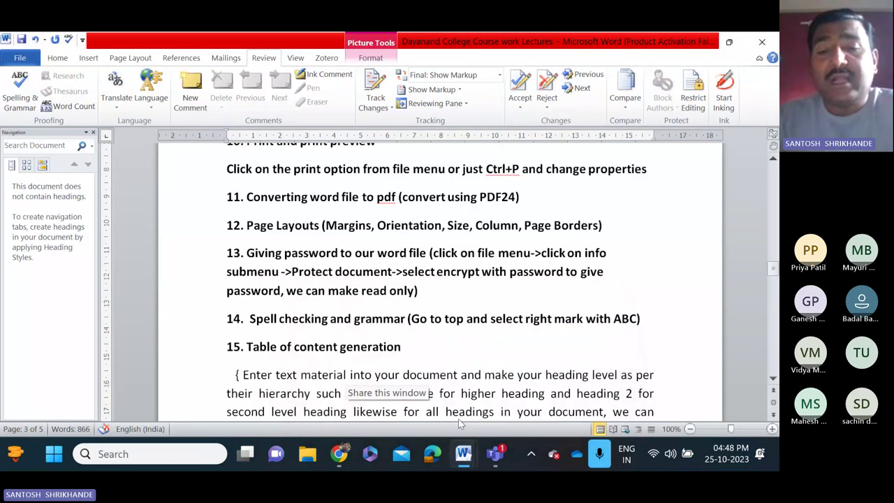
scroll(461, 327, "up", 10)
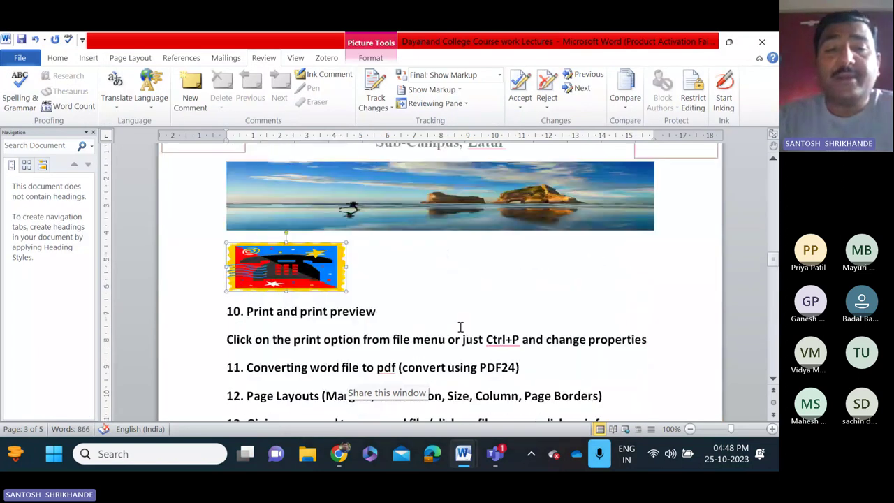
scroll(460, 327, "up", 15)
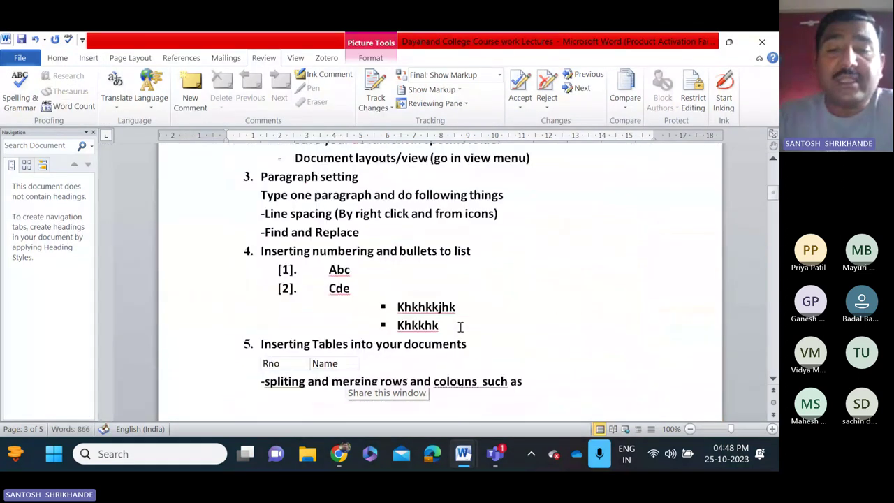
scroll(460, 327, "down", 15)
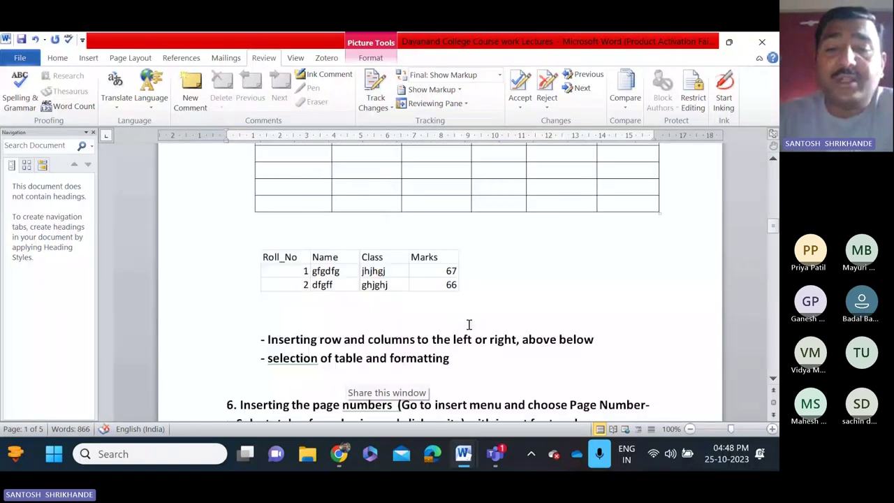
scroll(466, 326, "down", 12)
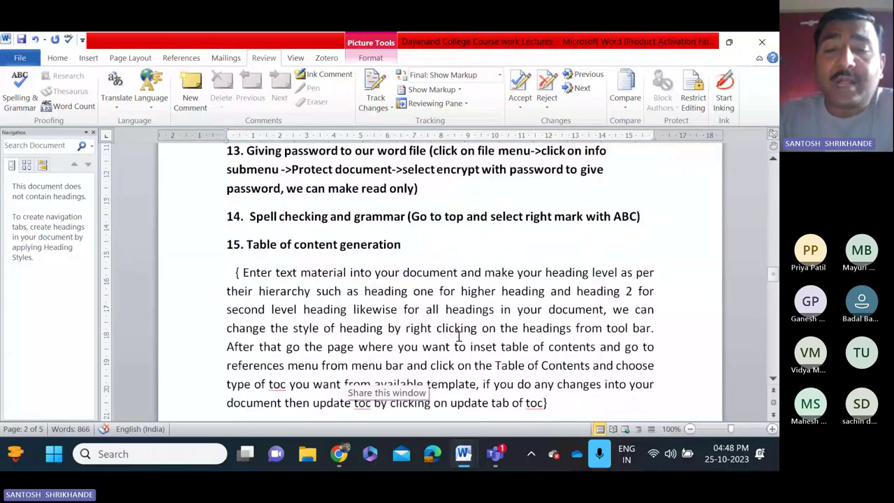
scroll(459, 336, "down", 15)
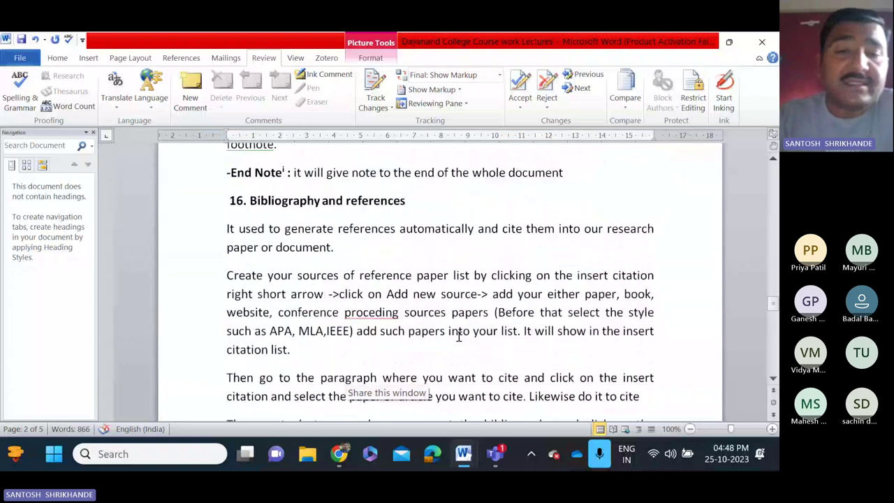
scroll(459, 336, "down", 15)
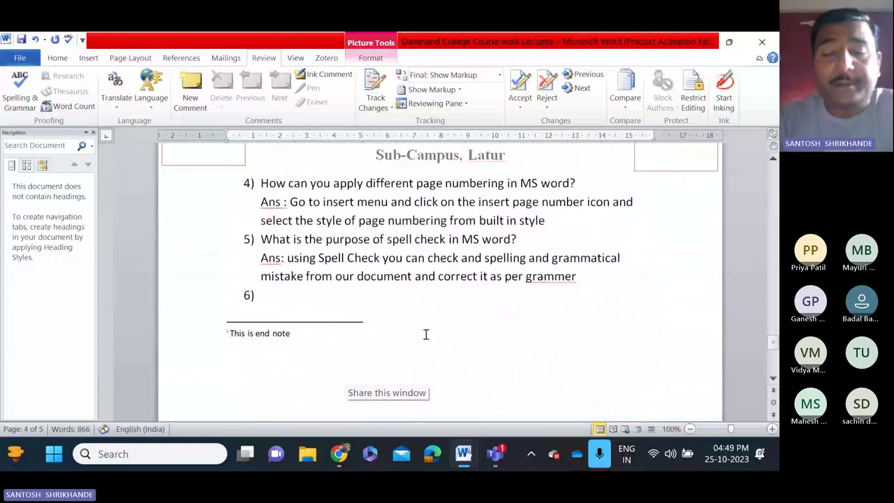
scroll(422, 335, "up", 20)
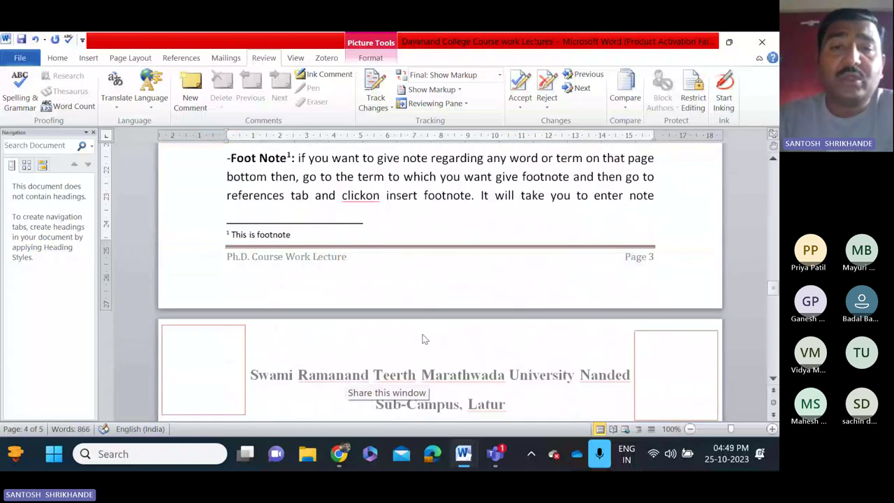
Step: Close the lecture document, saving its changes
left_click(20, 58)
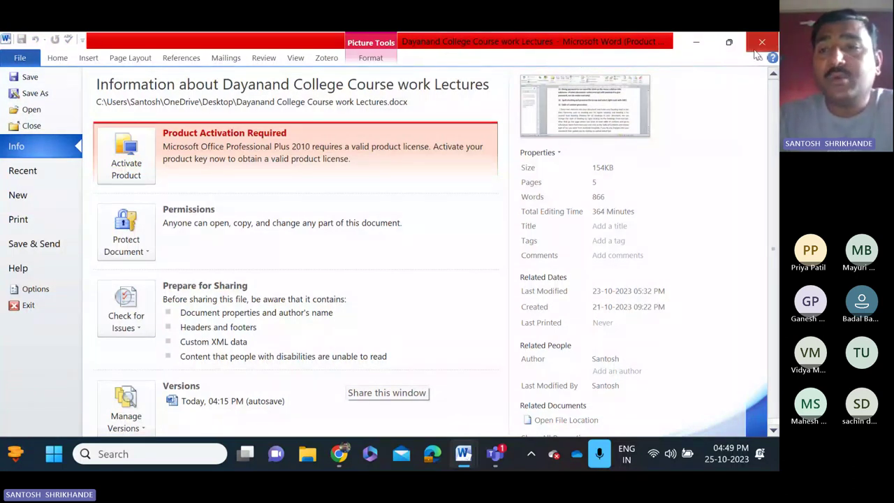
left_click(762, 42)
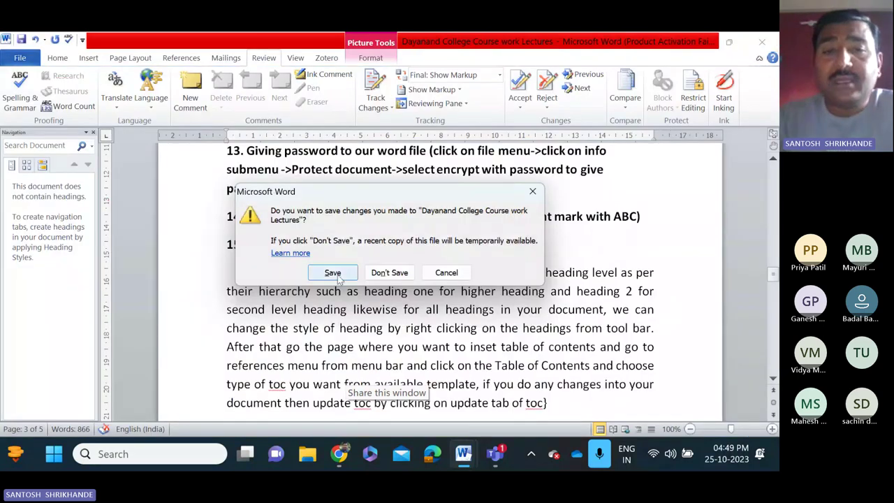
left_click(334, 273)
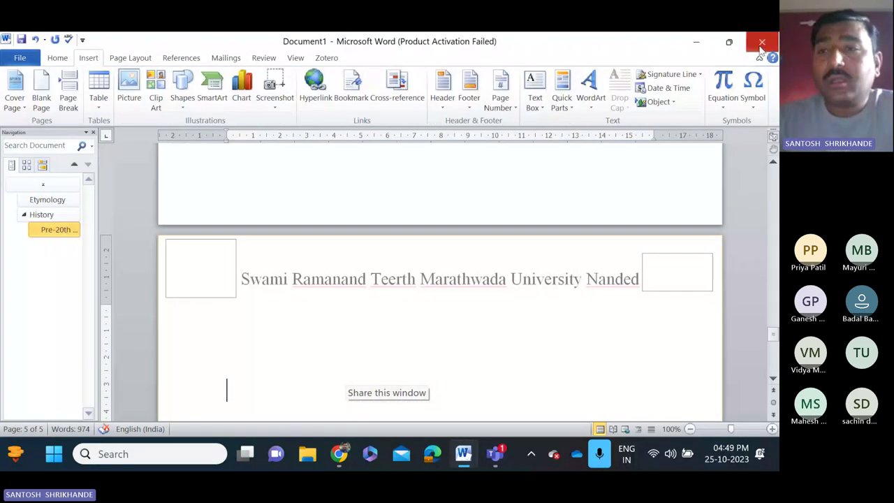
Step: Save the untitled Document1 as 'sss', answer the clipboard prompt, and quit Word
left_click(762, 42)
key("Return")
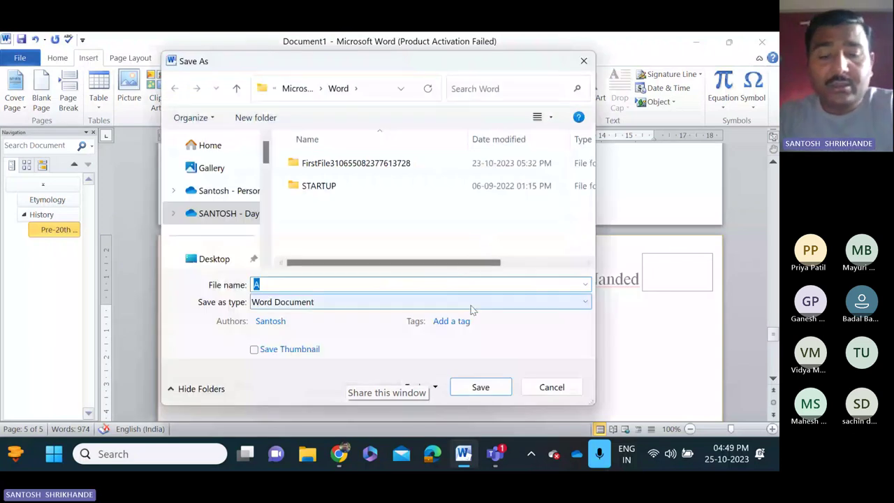
type("sss")
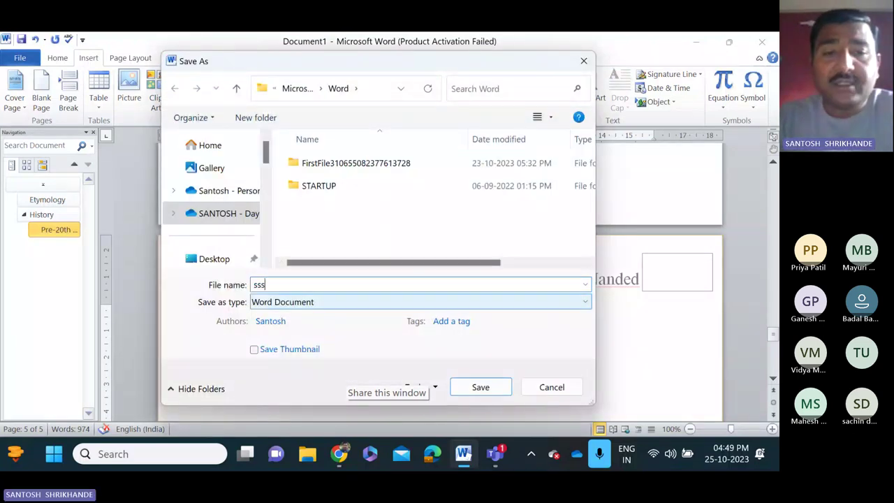
left_click(482, 390)
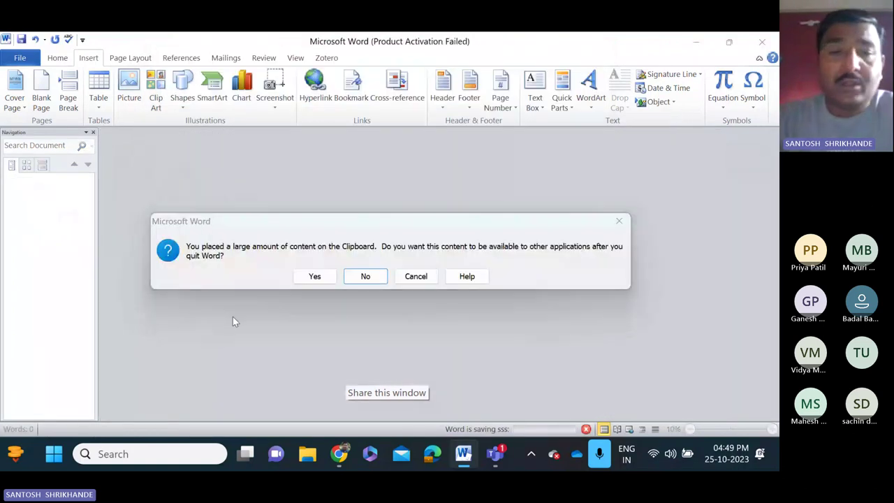
left_click(315, 277)
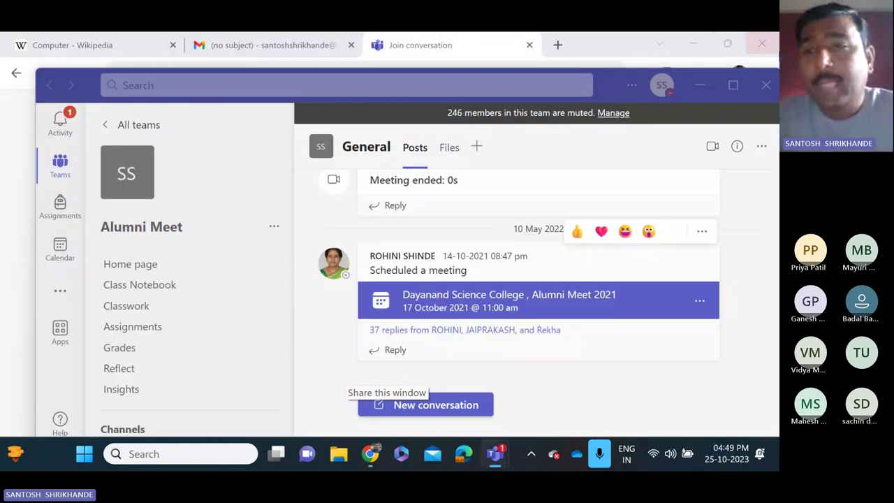
left_click(695, 42)
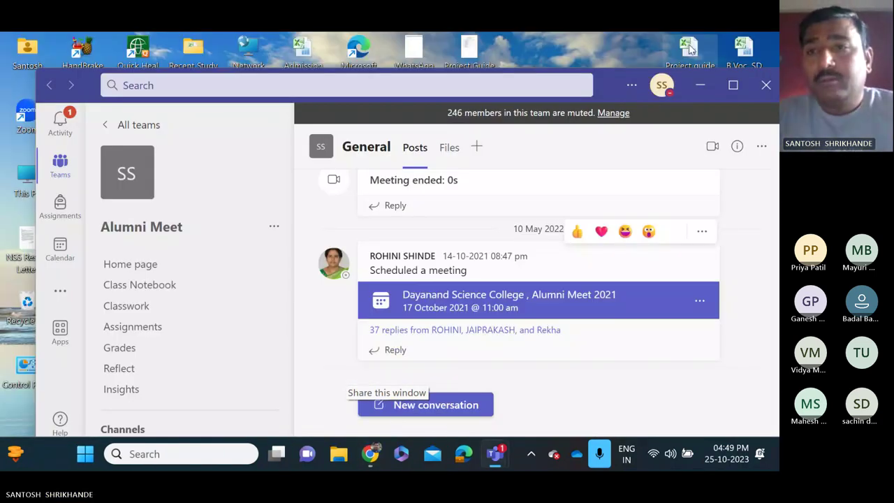
Step: Reopen the lecture document from the desktop, cancelling the Office setup and dismissing the error
left_click(706, 83)
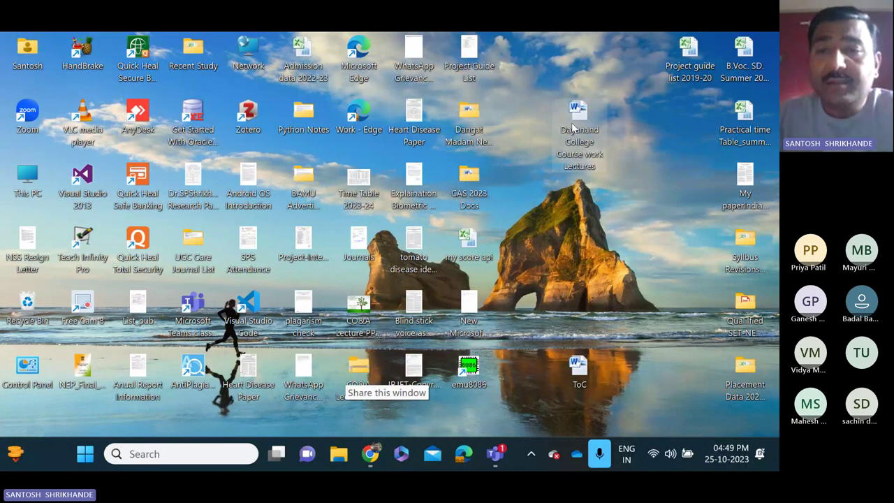
double_click(580, 115)
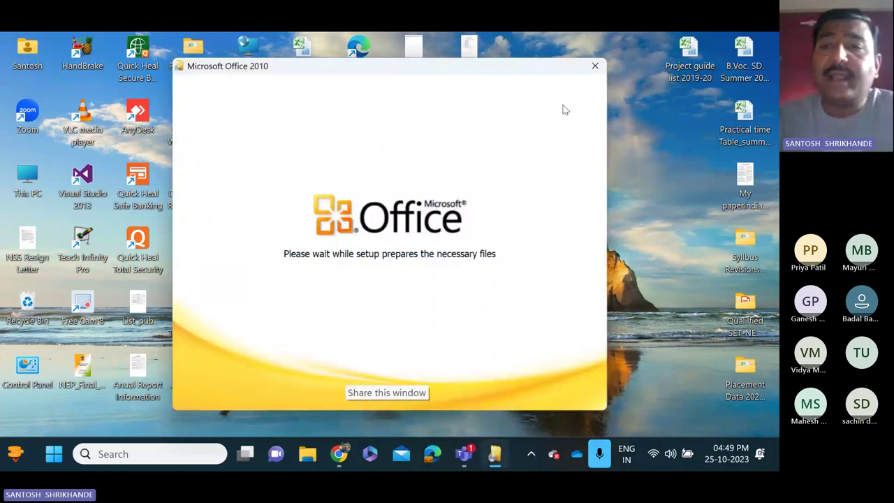
left_click(594, 68)
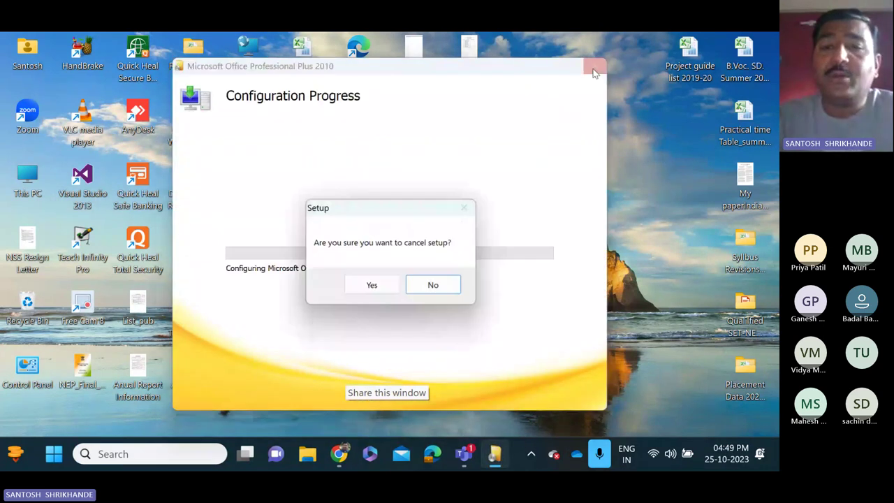
left_click(391, 285)
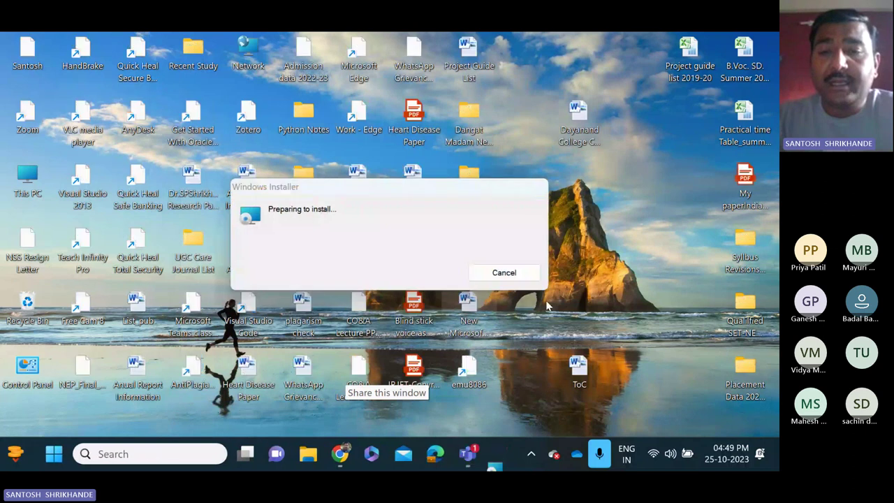
left_click(512, 273)
left_click(502, 291)
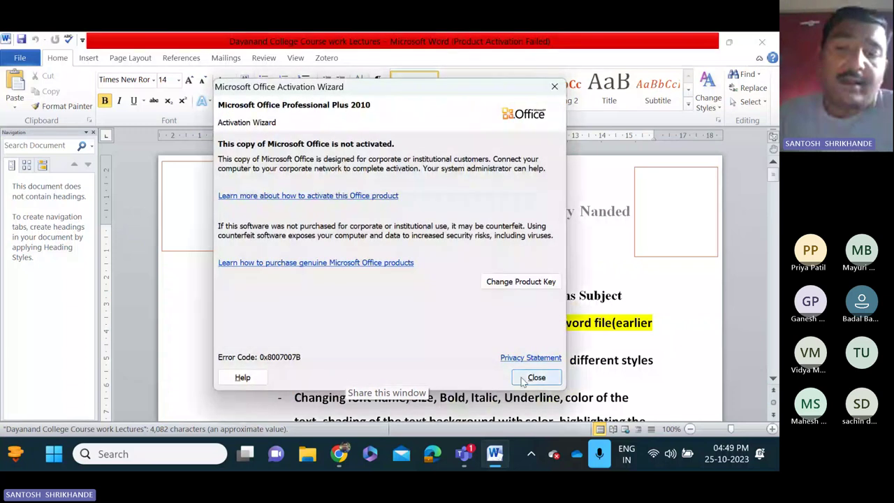
Step: Close the Activation Wizard and show the lecture document's File Info page
left_click(536, 377)
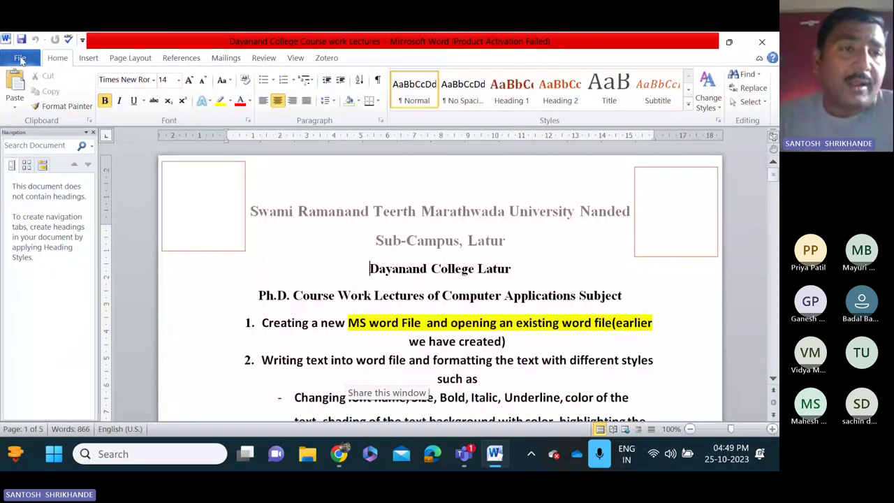
left_click(21, 60)
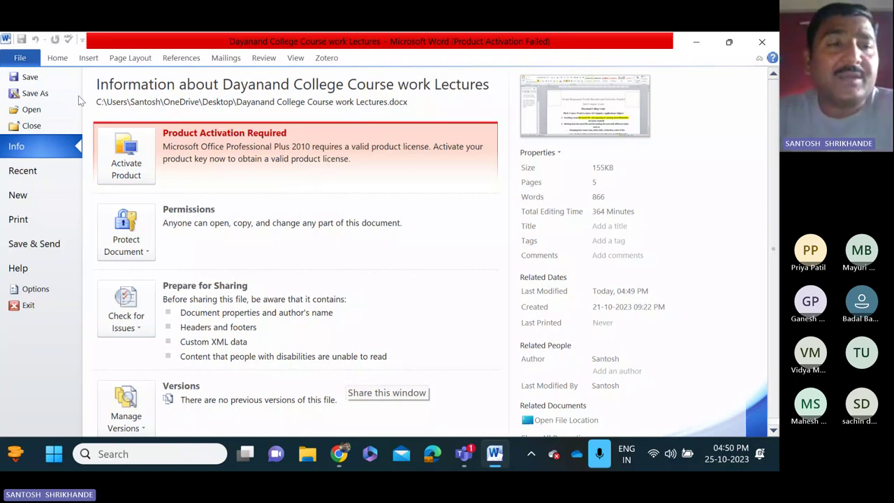
left_click(21, 59)
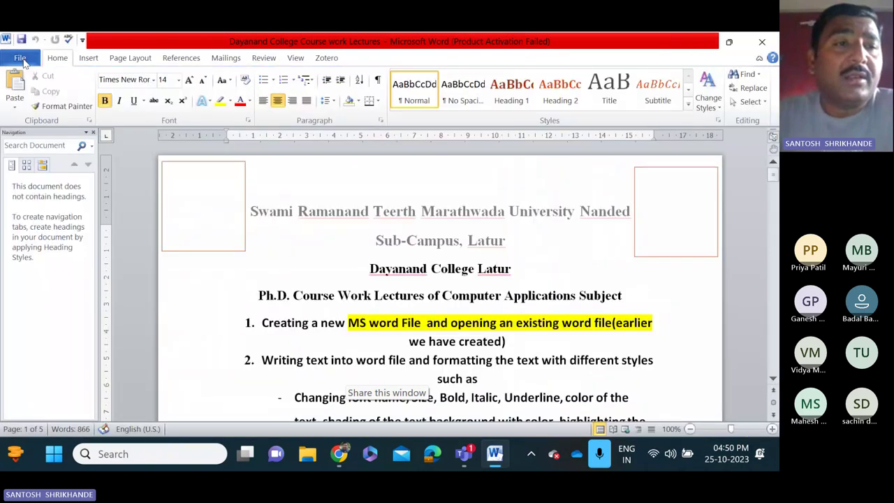
left_click(21, 58)
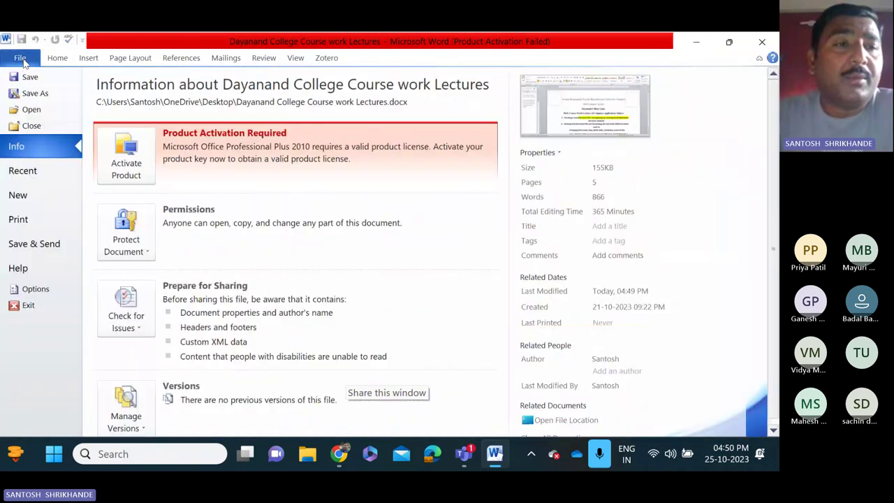
Step: Print the lecture document with PDF24 kept as the selected printer
left_click(17, 222)
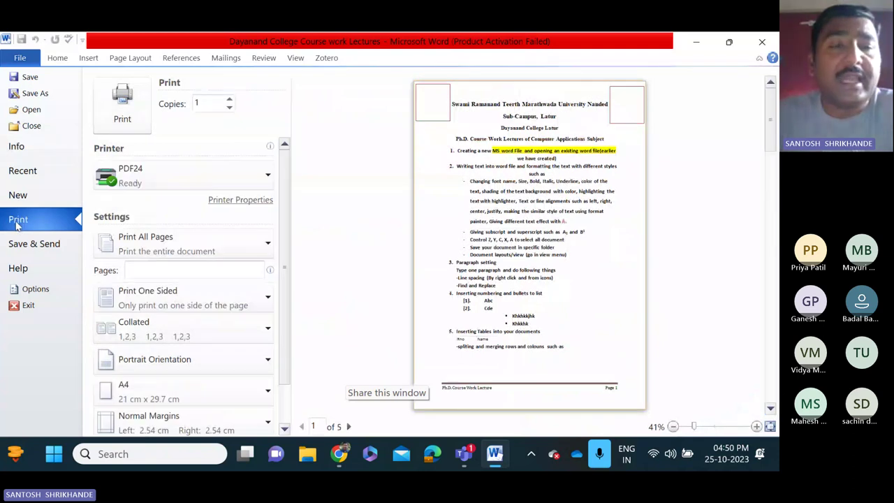
left_click(272, 183)
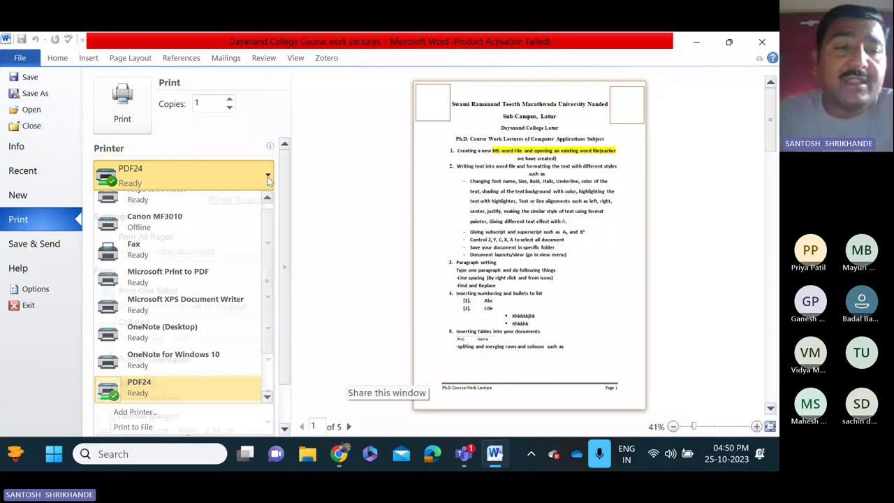
left_click(145, 183)
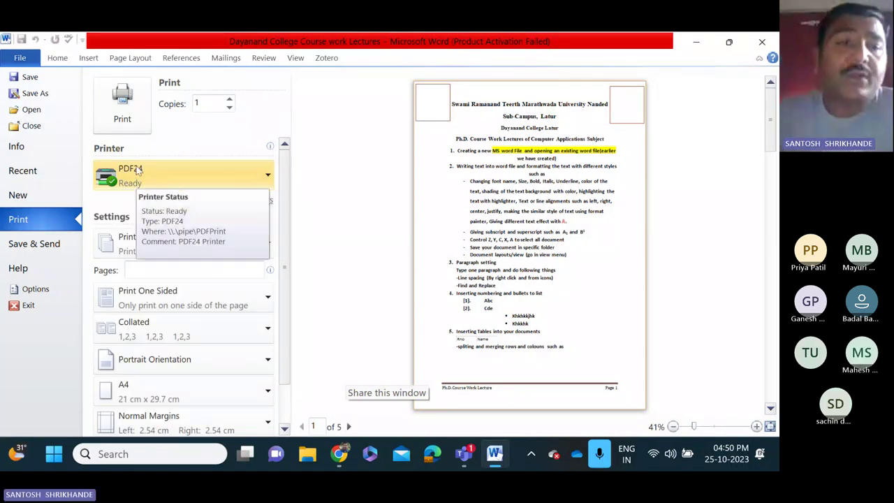
left_click(123, 105)
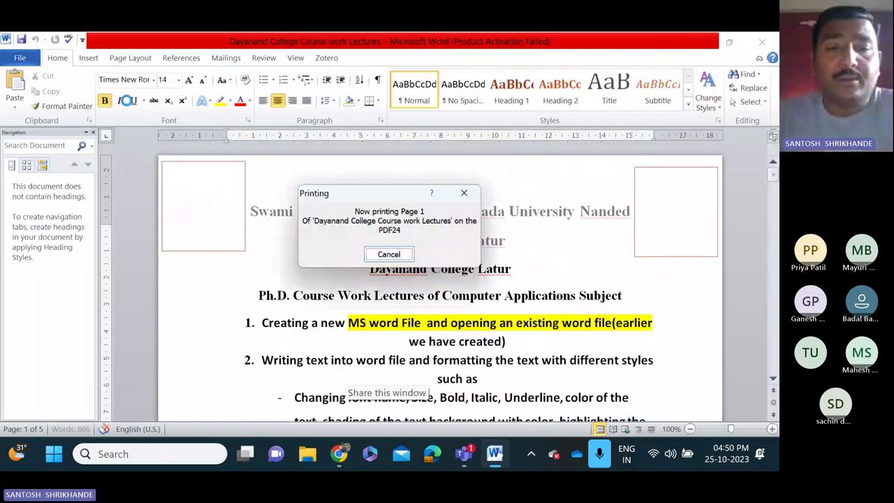
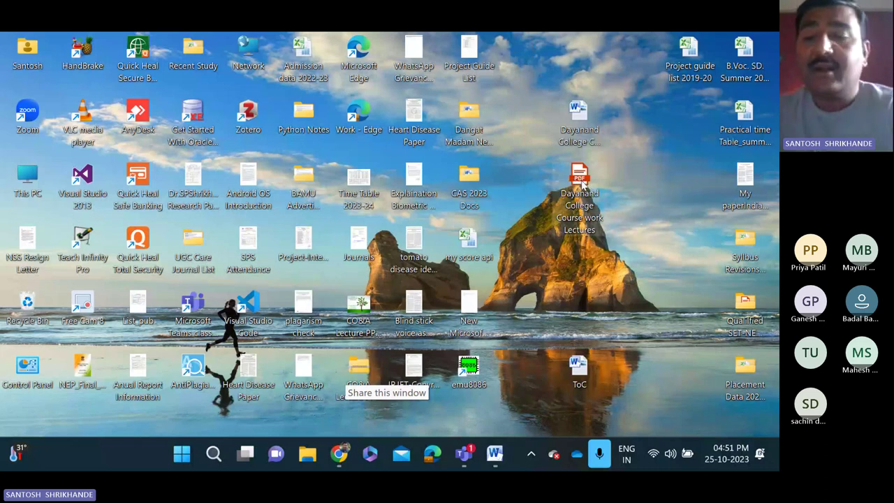
Step: Restore the Course work Lectures document, scroll through its topics, then switch to the Teams meeting
left_click(581, 180)
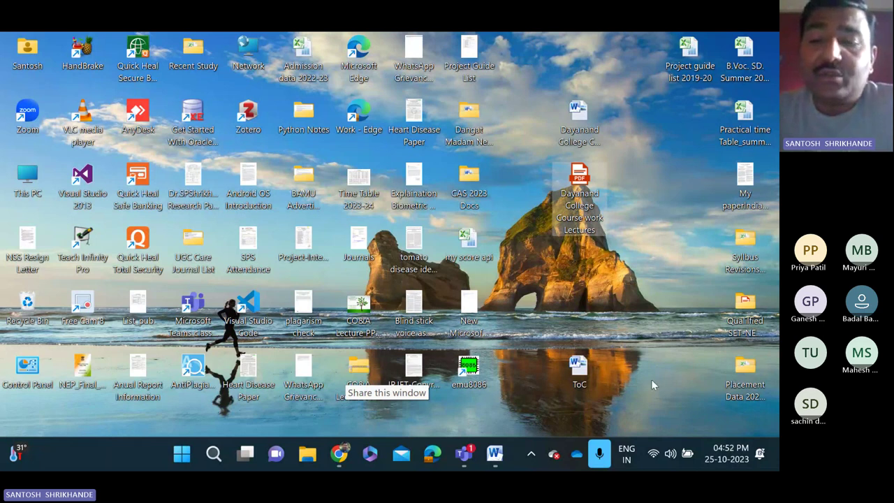
left_click(495, 456)
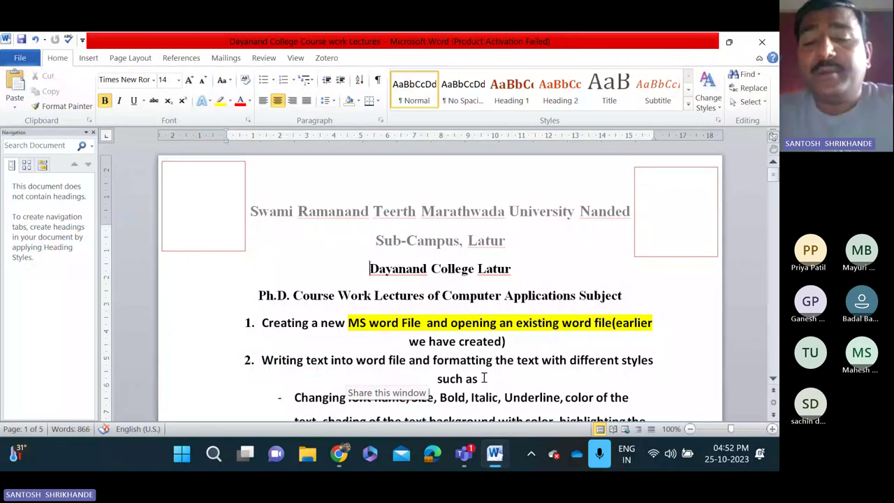
scroll(489, 353, "down", 2)
scroll(489, 352, "down", 15)
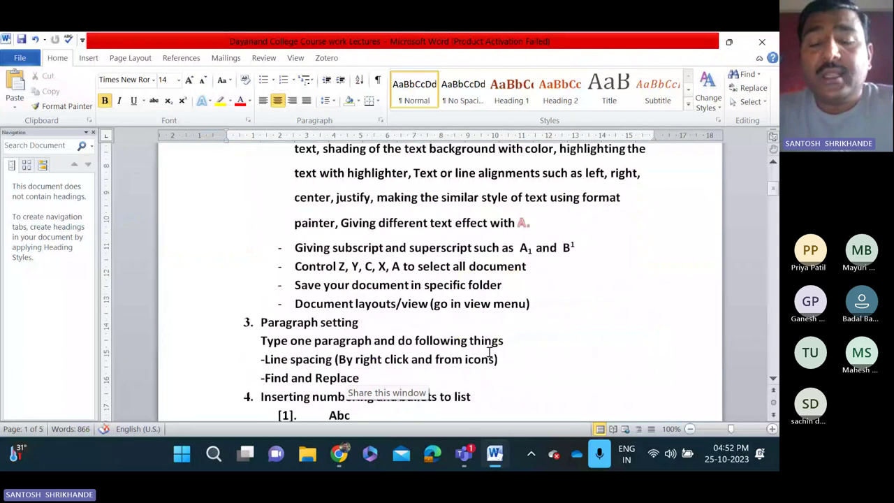
scroll(471, 356, "down", 15)
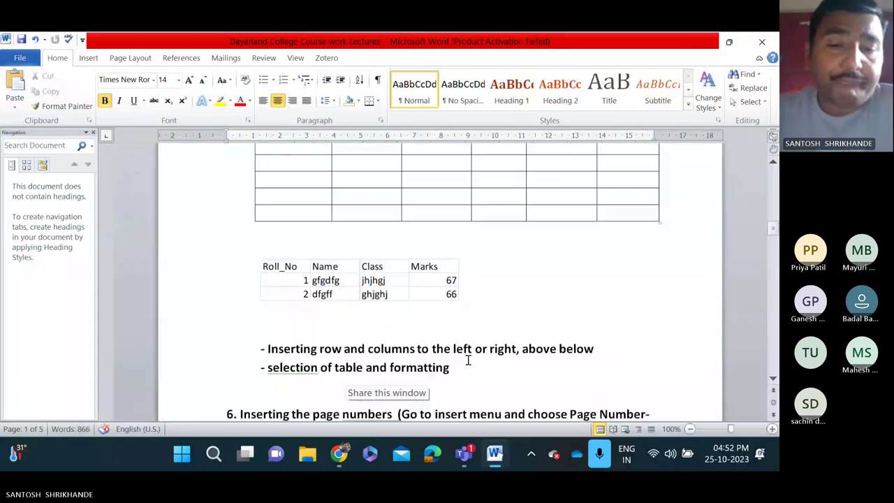
scroll(468, 362, "down", 8)
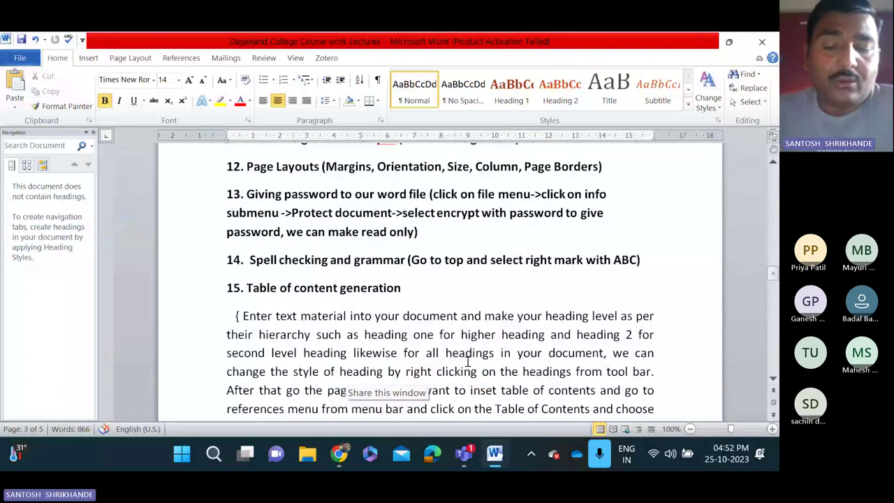
scroll(468, 363, "down", 3)
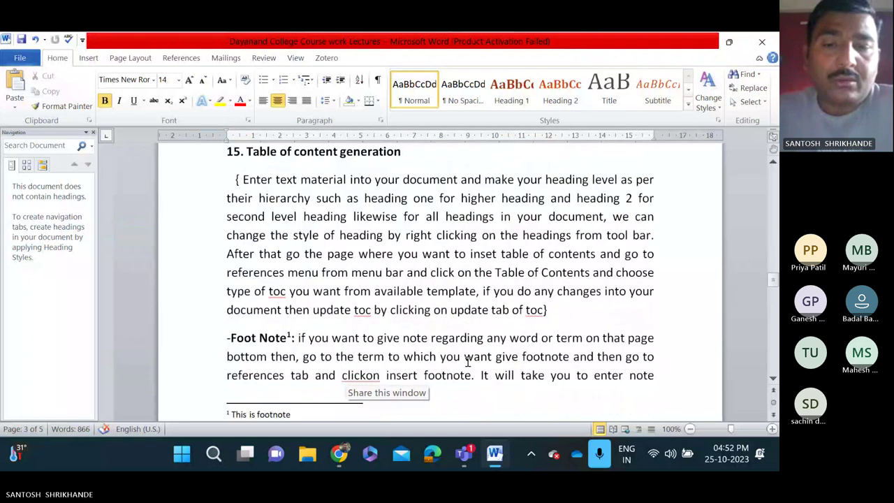
mouse_move(465, 458)
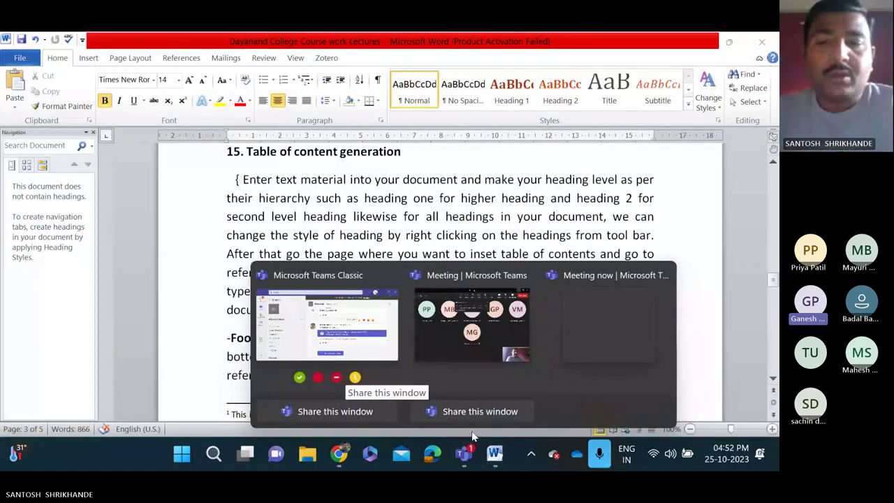
left_click(449, 379)
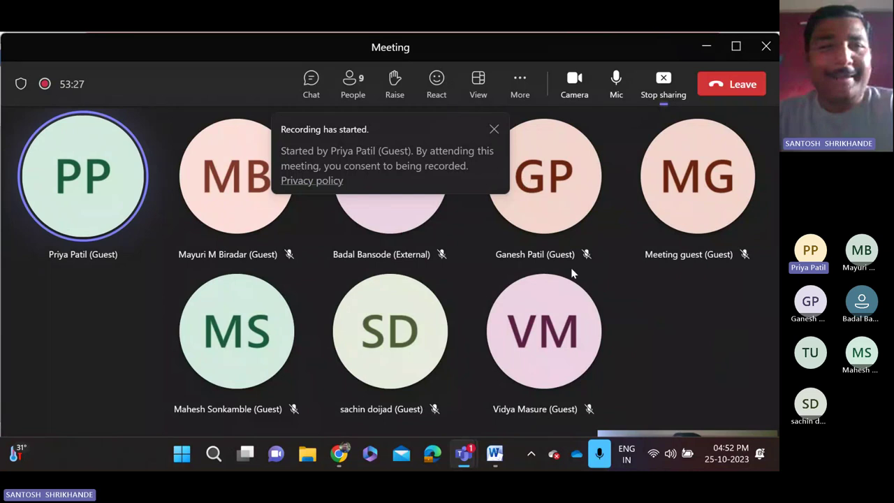
left_click(495, 454)
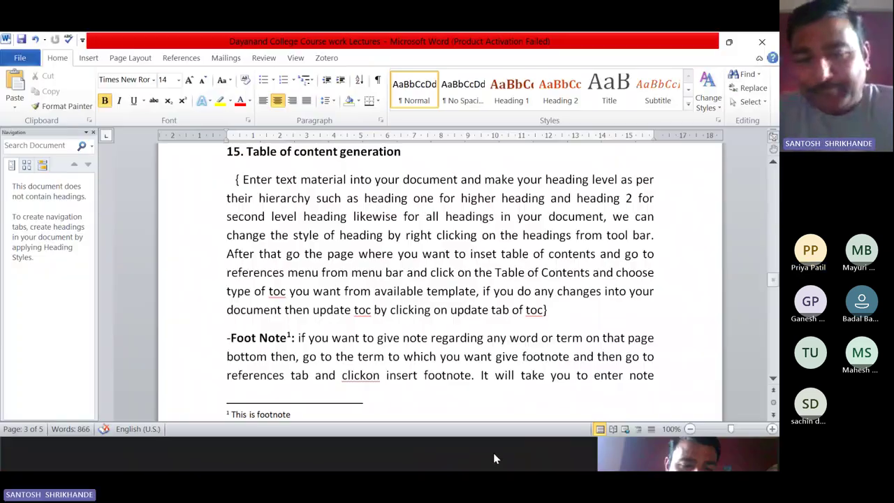
scroll(441, 351, "up", 3)
scroll(441, 350, "up", 3)
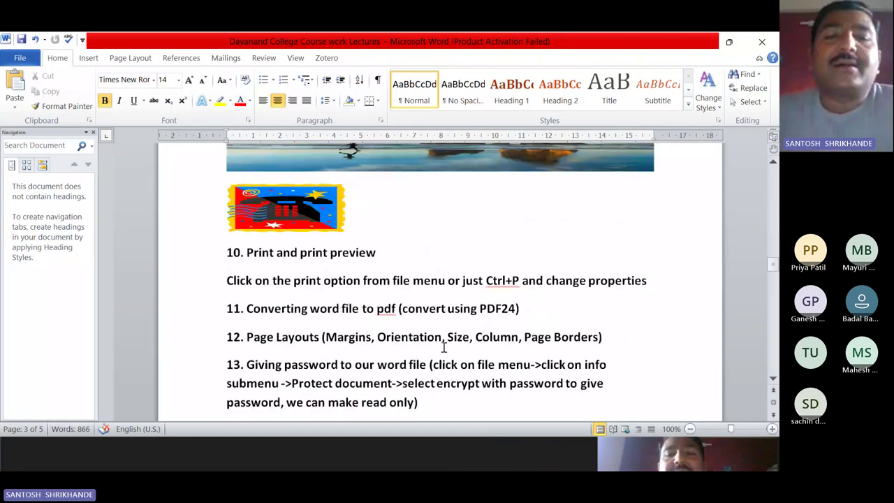
scroll(441, 349, "down", 1)
scroll(440, 342, "down", 2)
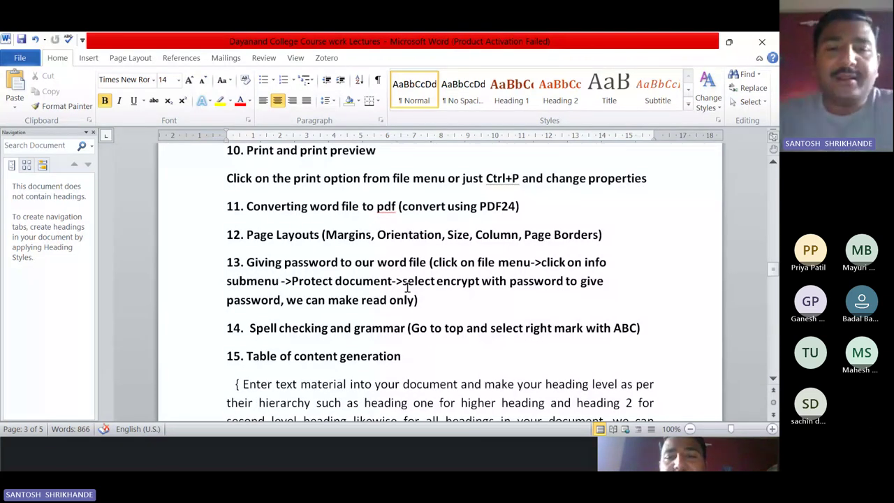
scroll(337, 356, "down", 1)
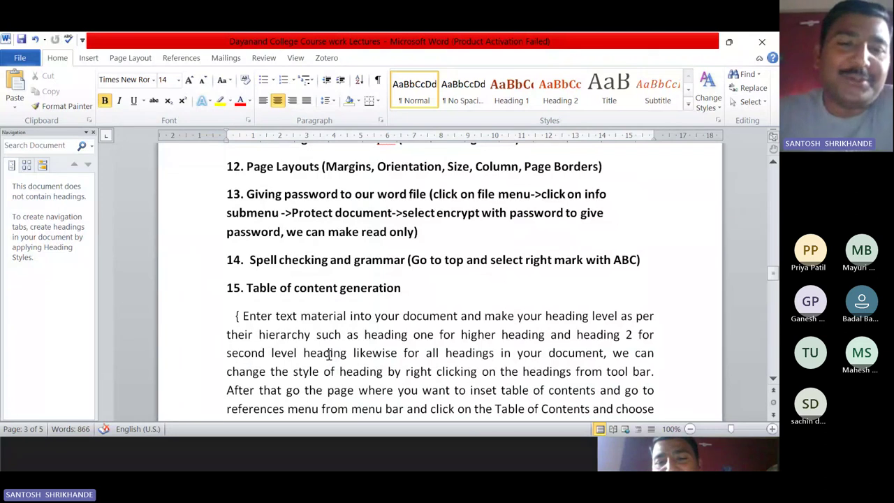
scroll(337, 357, "down", 2)
scroll(321, 351, "up", 2)
scroll(321, 349, "up", 1)
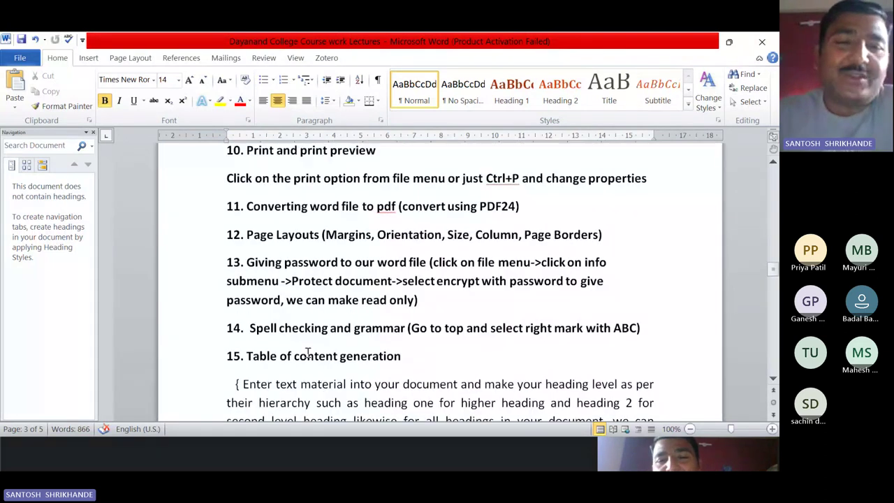
scroll(321, 342, "down", 1)
scroll(321, 342, "down", 4)
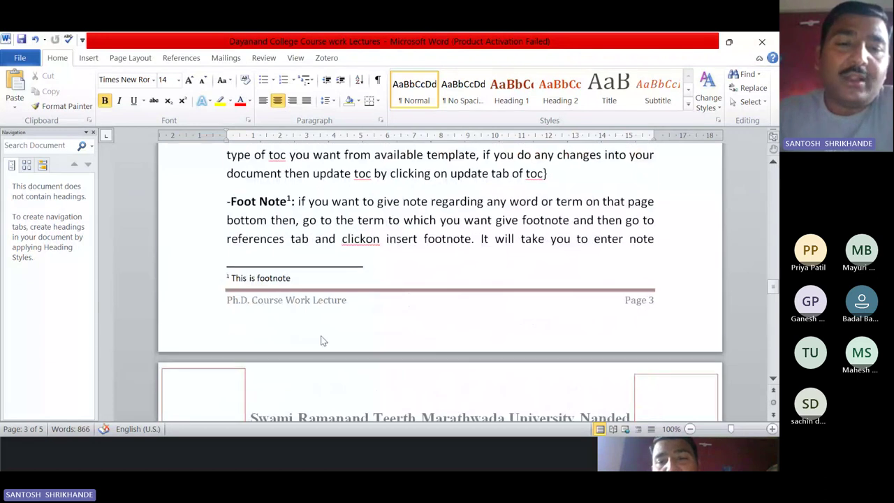
scroll(320, 341, "down", 3)
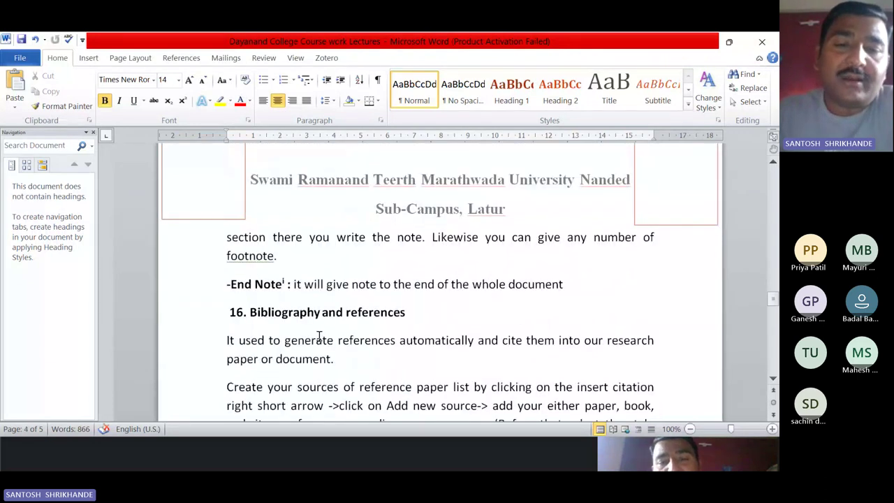
scroll(379, 336, "up", 3)
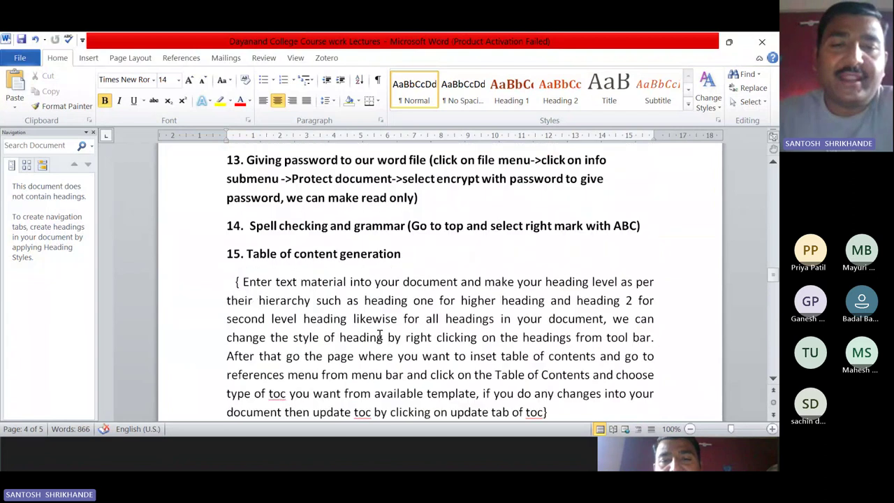
scroll(381, 336, "up", 8)
scroll(376, 335, "up", 1)
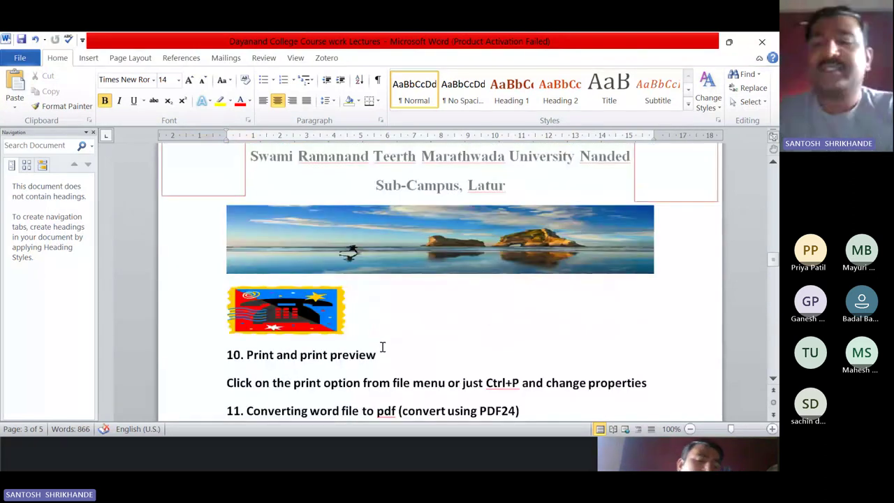
scroll(345, 343, "down", 1)
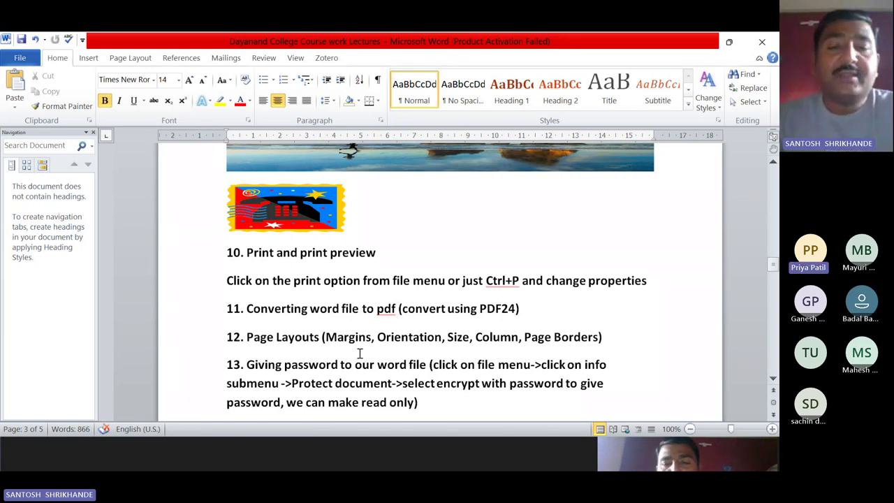
scroll(358, 356, "down", 1)
left_click_drag(377, 280, 490, 282)
left_click(481, 310)
left_click_drag(276, 308, 468, 307)
left_click(419, 325)
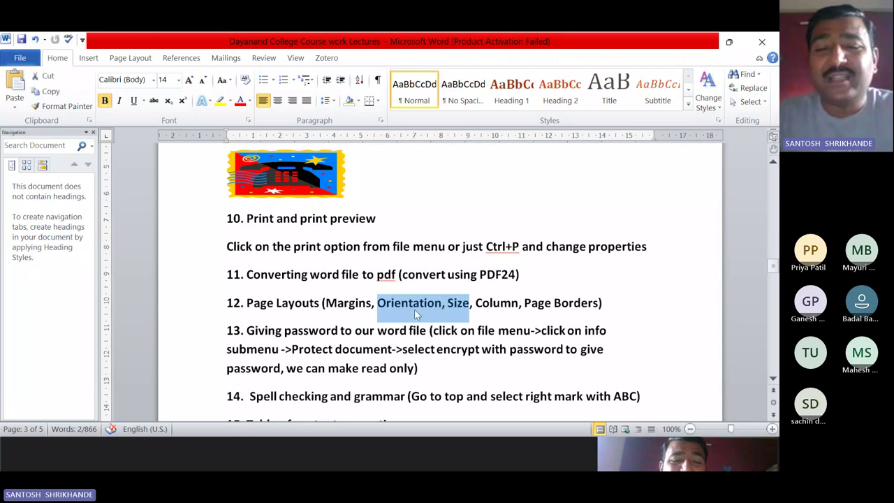
Step: Show the Page Layout margin presets: Normal, Narrow, Moderate, Wide and Mirrored
left_click(458, 311)
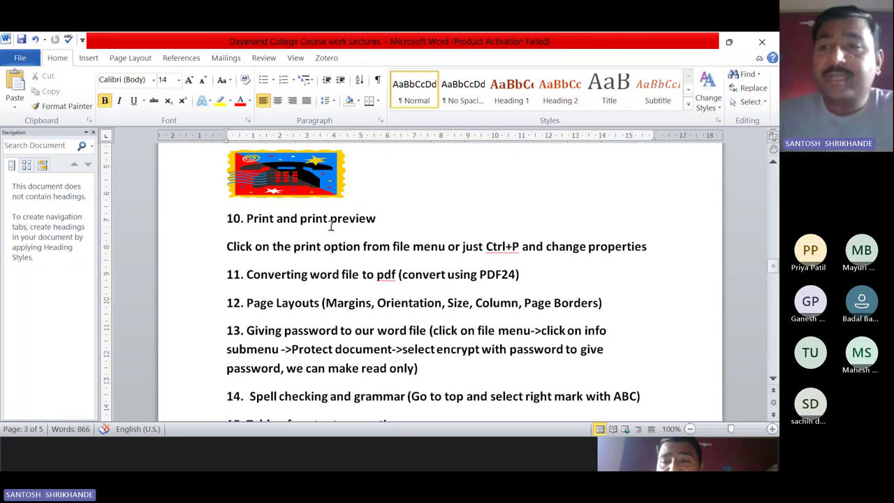
left_click(131, 58)
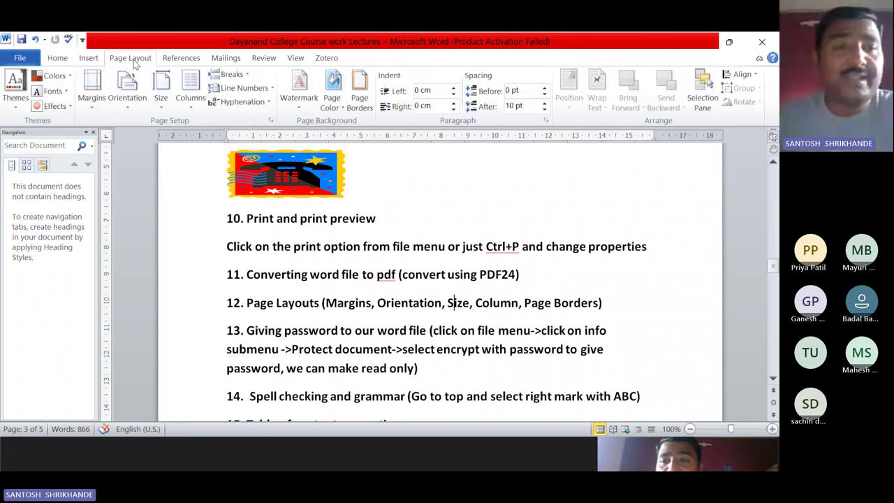
left_click(95, 111)
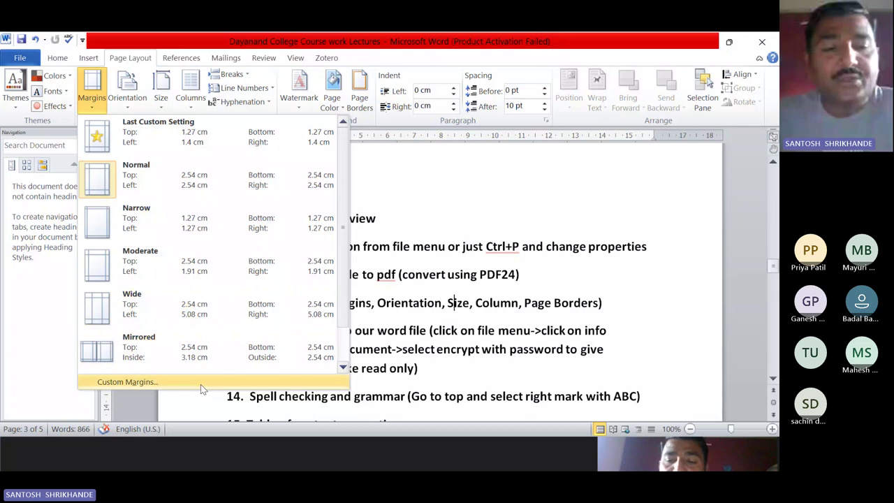
Step: In Page Setup, keep 2.54 cm margins, Portrait orientation, Normal multiple pages and Whole document scope
left_click(153, 383)
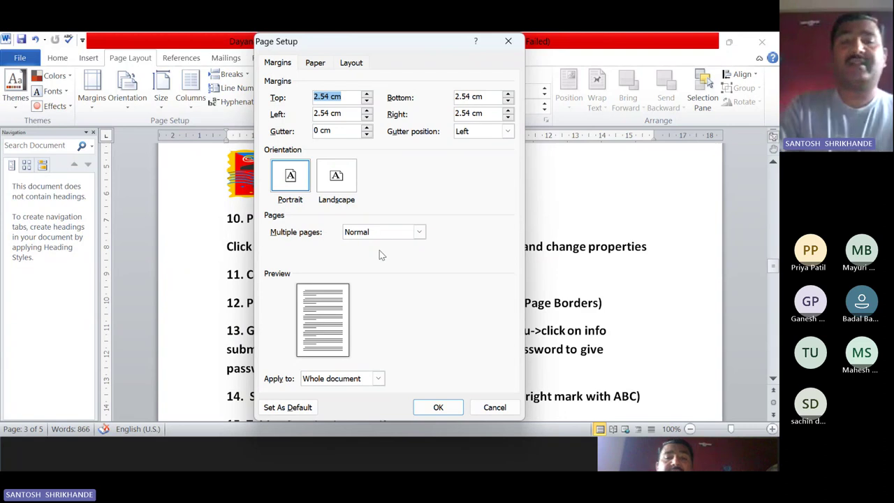
left_click(299, 182)
left_click(345, 183)
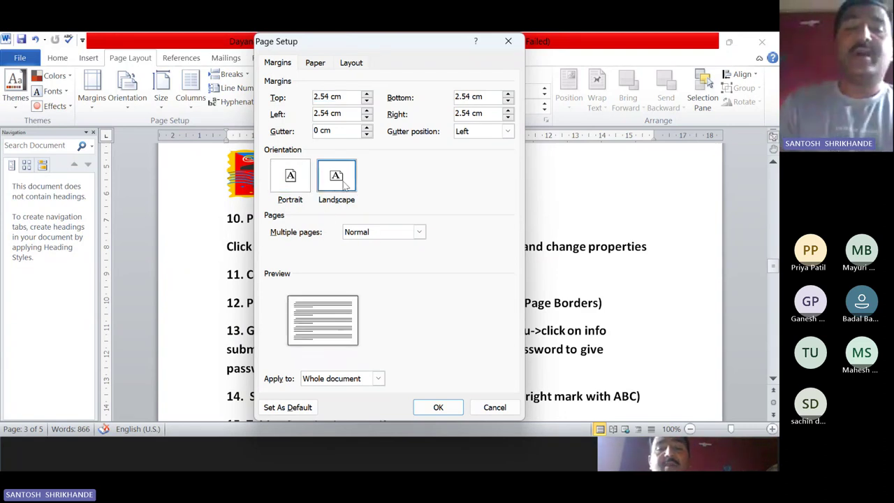
left_click(298, 183)
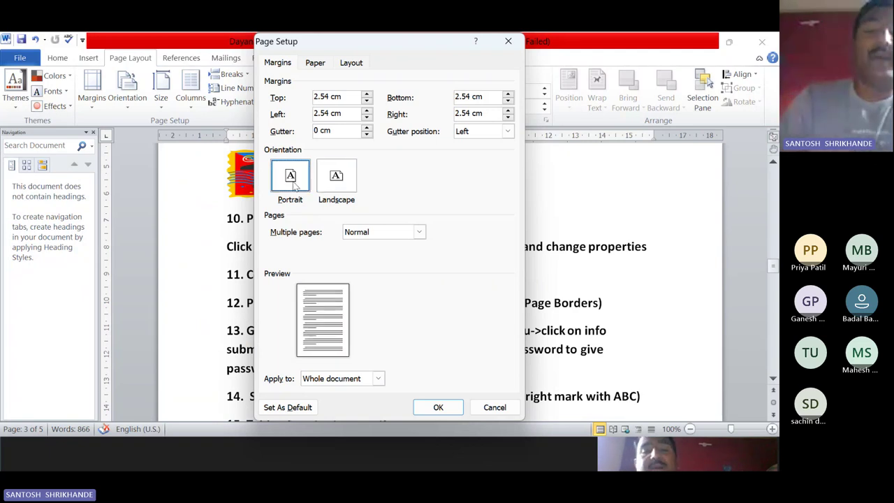
left_click(419, 233)
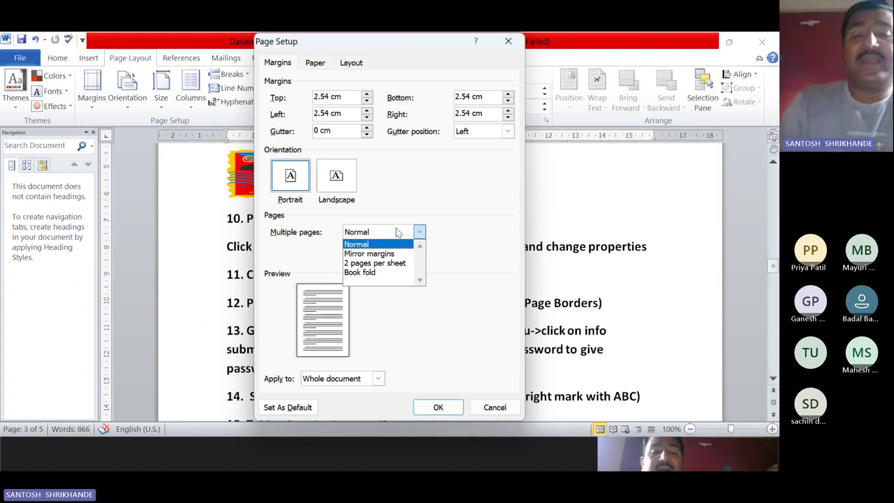
left_click(363, 234)
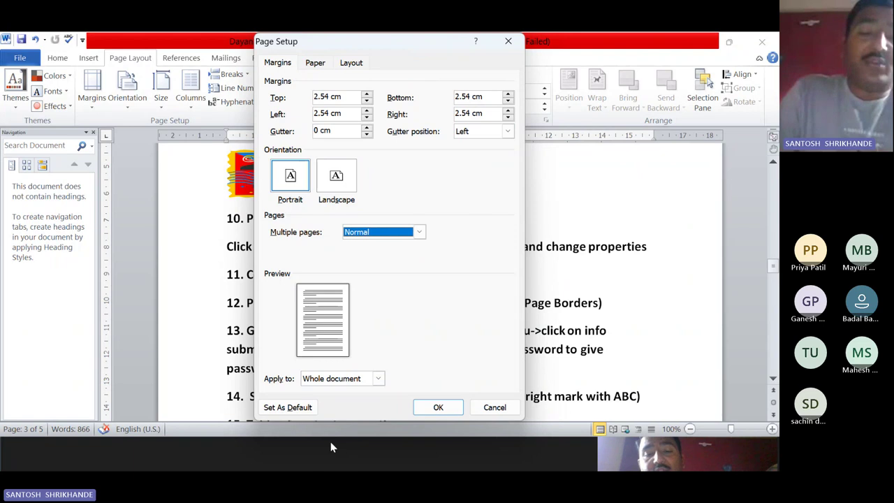
left_click(378, 379)
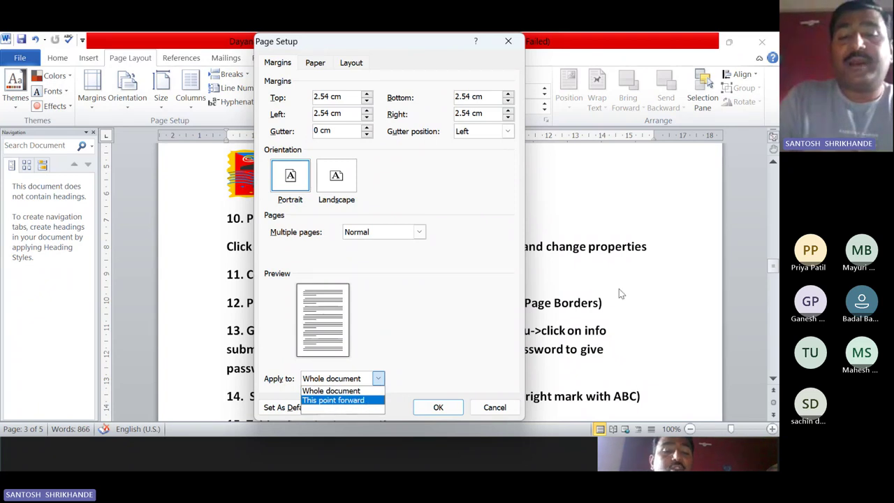
left_click(357, 380)
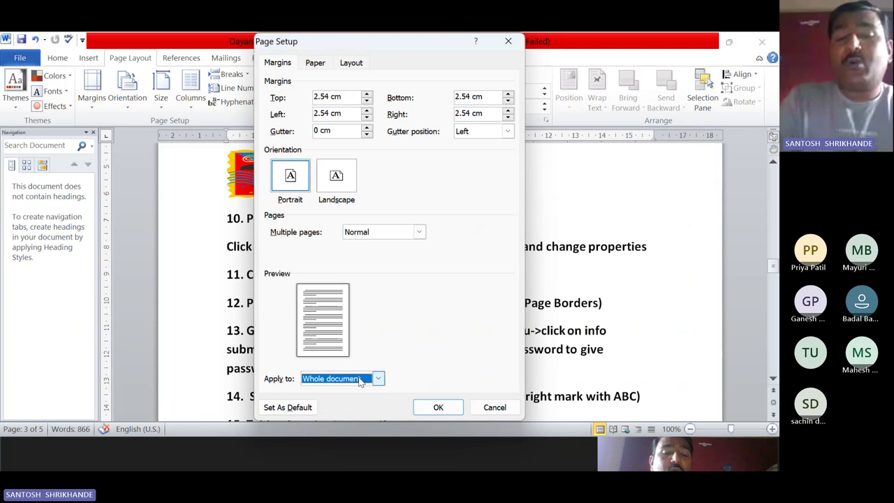
left_click(438, 408)
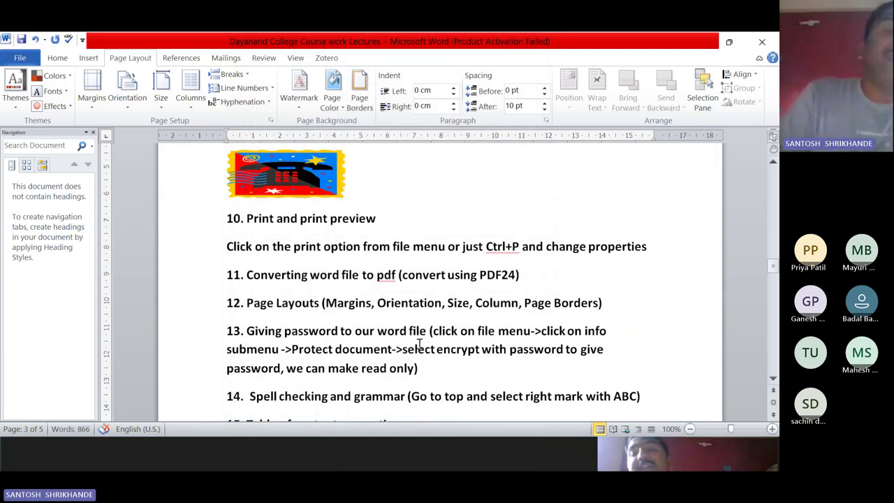
scroll(382, 342, "down", 2)
scroll(382, 344, "down", 6)
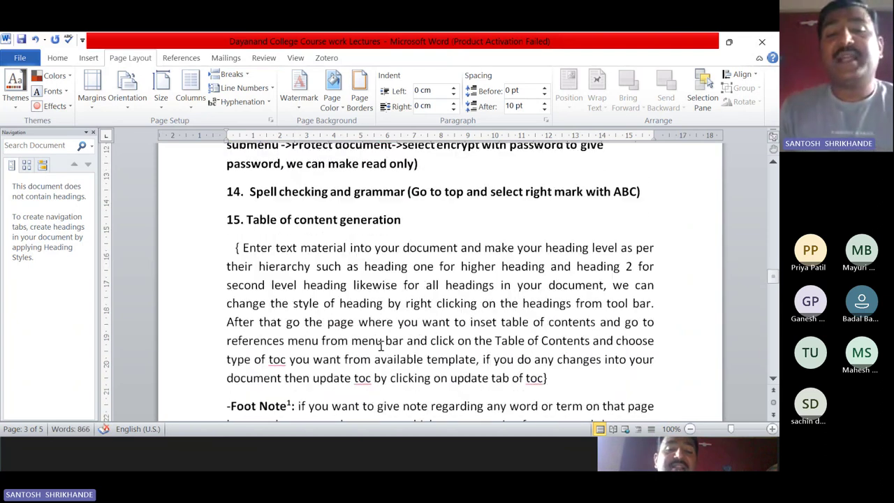
scroll(363, 344, "up", 14)
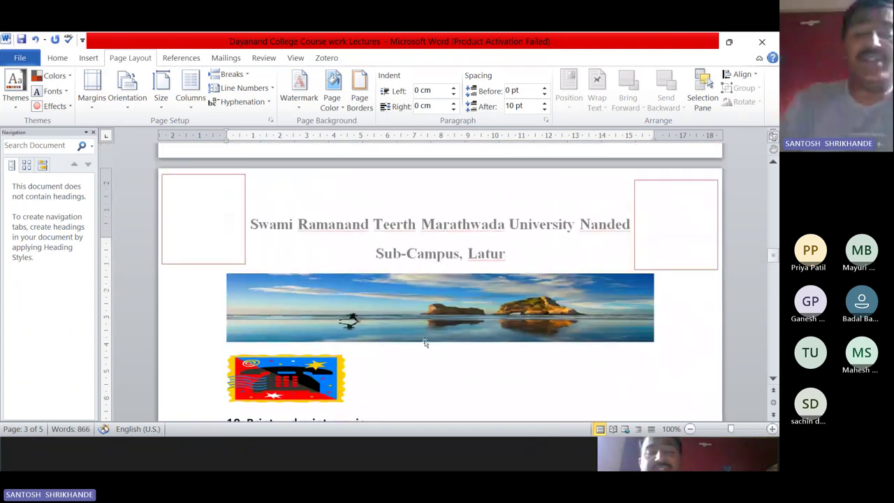
scroll(422, 342, "down", 8)
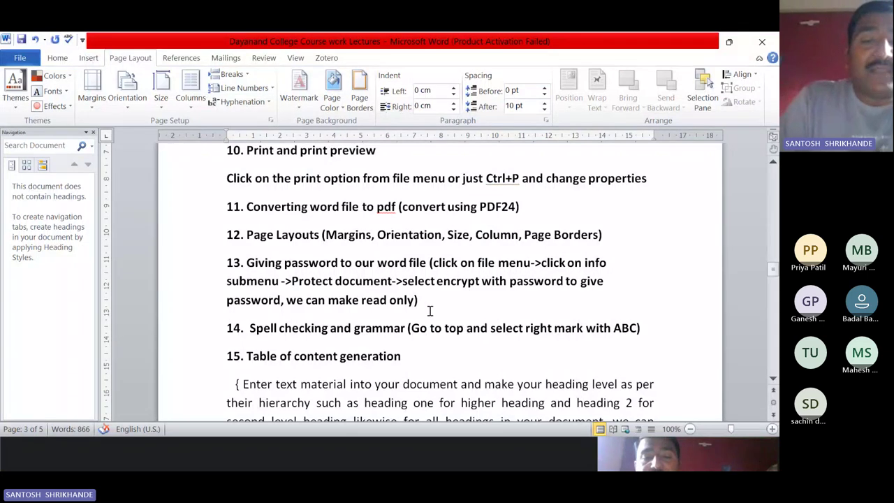
scroll(430, 310, "up", 1)
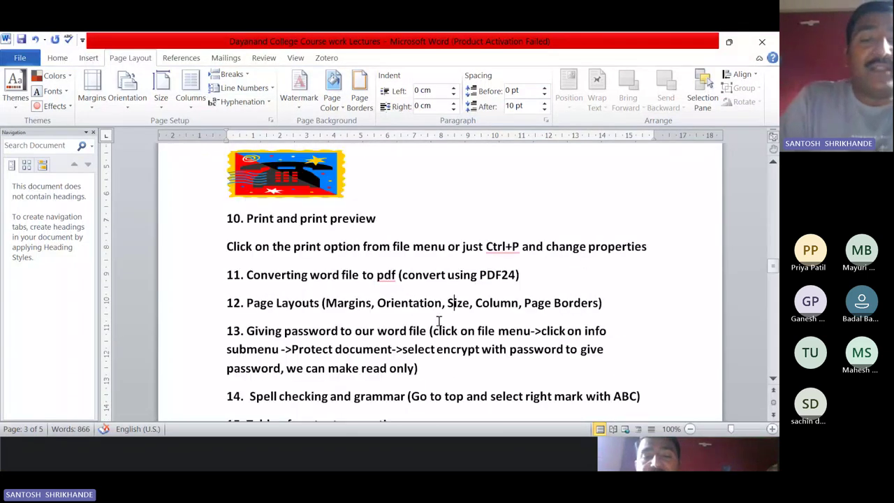
left_click(128, 106)
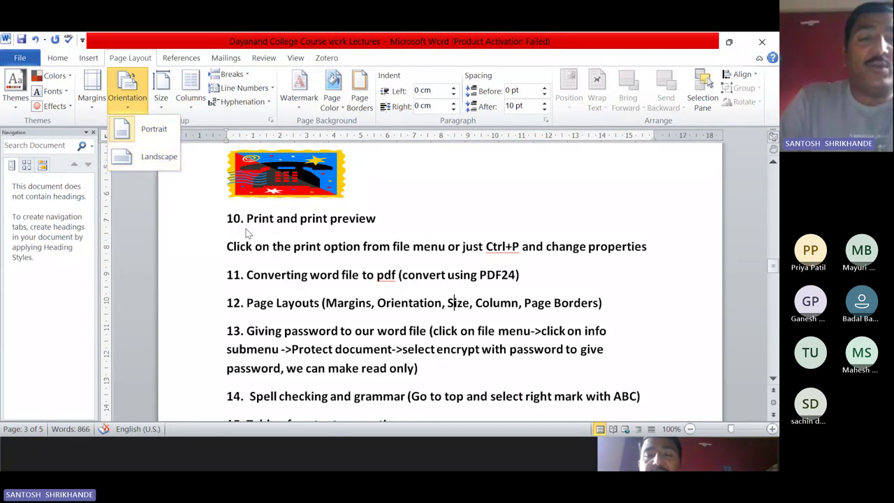
left_click(243, 253)
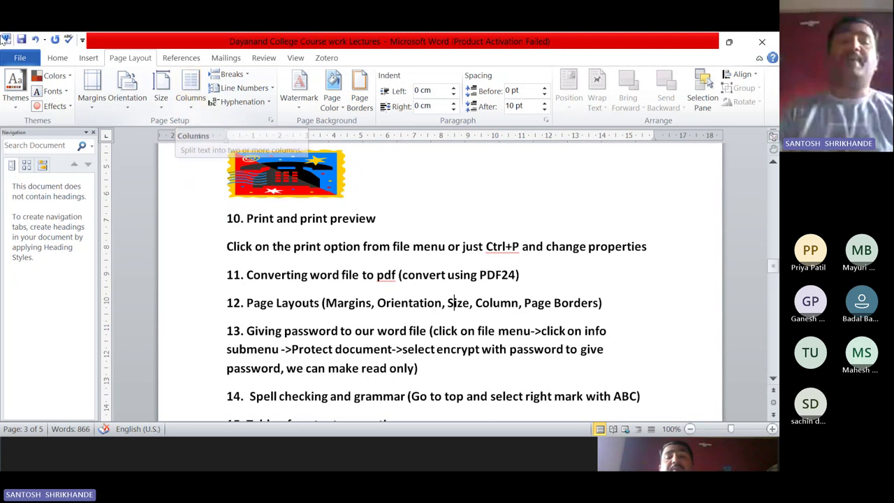
left_click(160, 106)
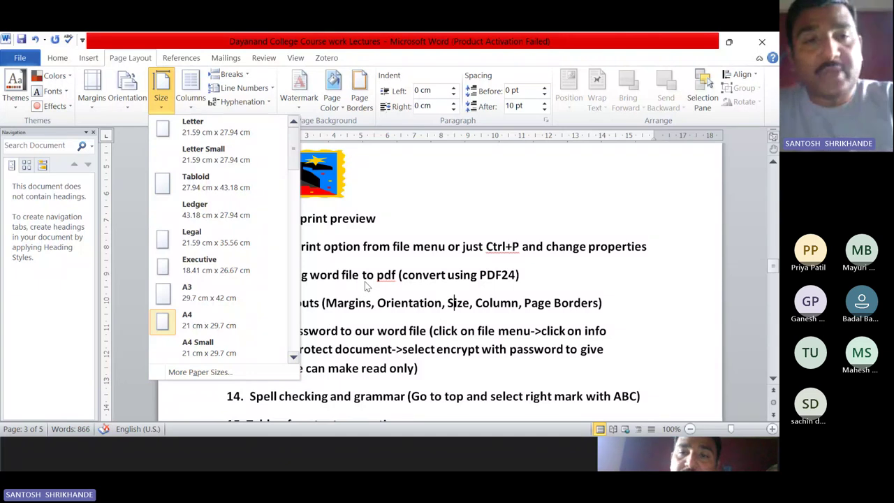
left_click(353, 249)
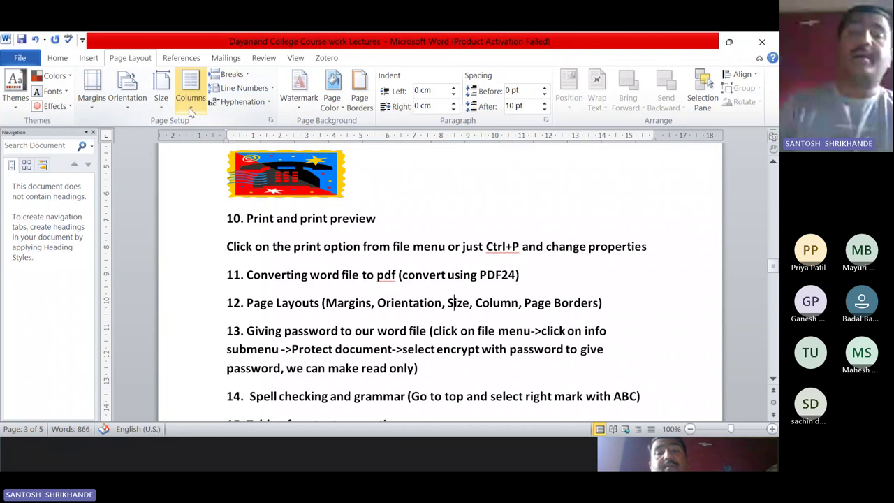
left_click(191, 104)
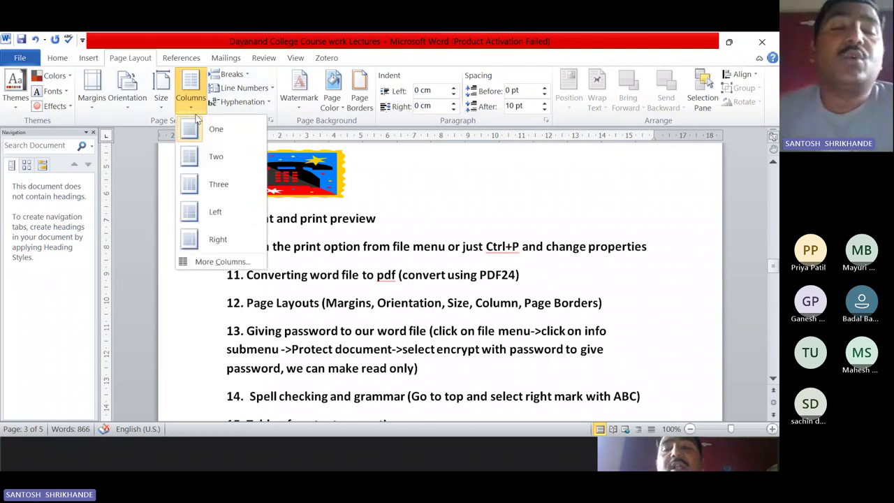
left_click(199, 158)
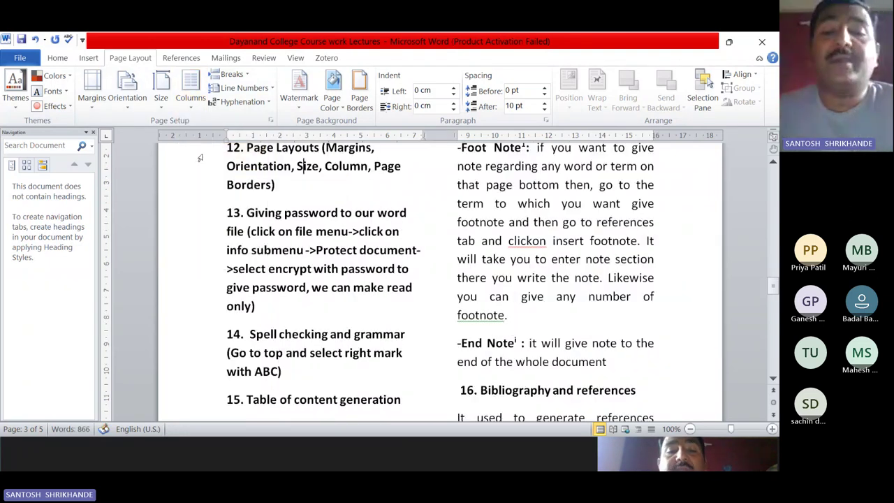
scroll(449, 300, "up", 20)
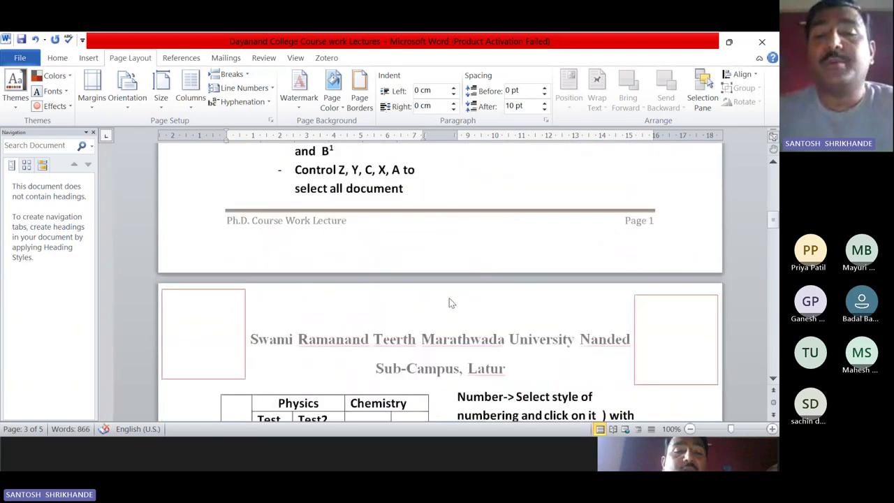
scroll(449, 301, "up", 15)
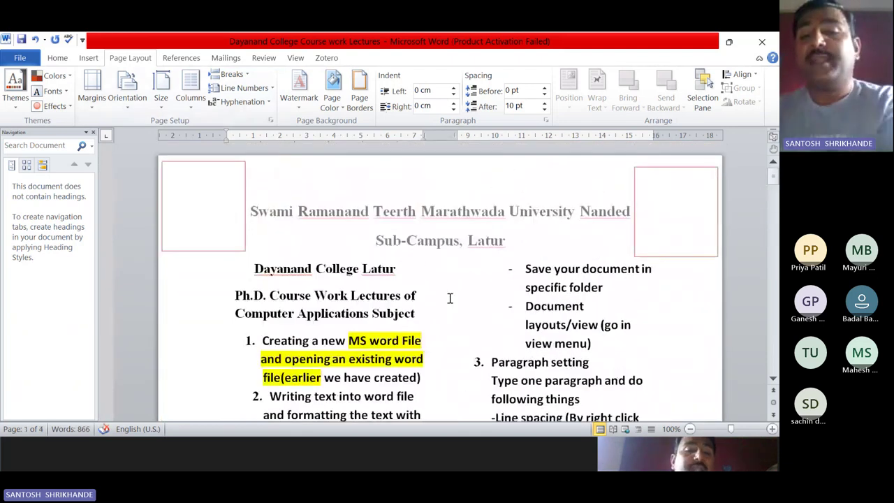
scroll(450, 298, "down", 20)
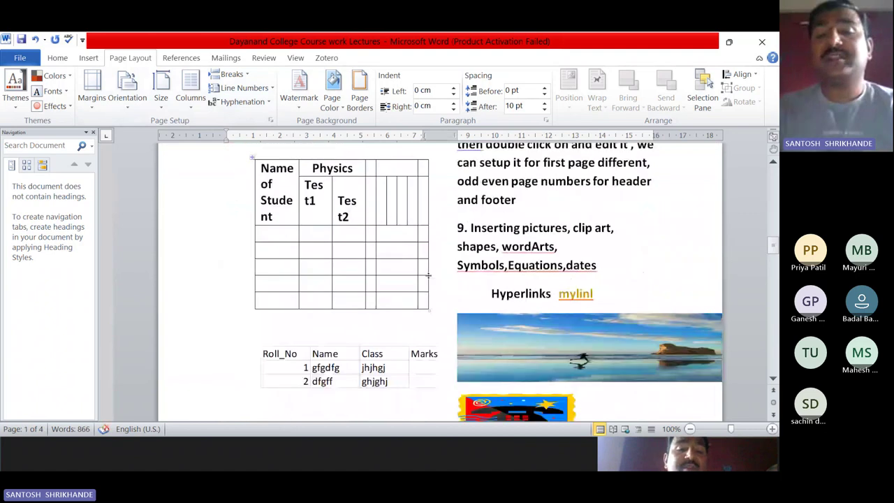
scroll(428, 275, "down", 20)
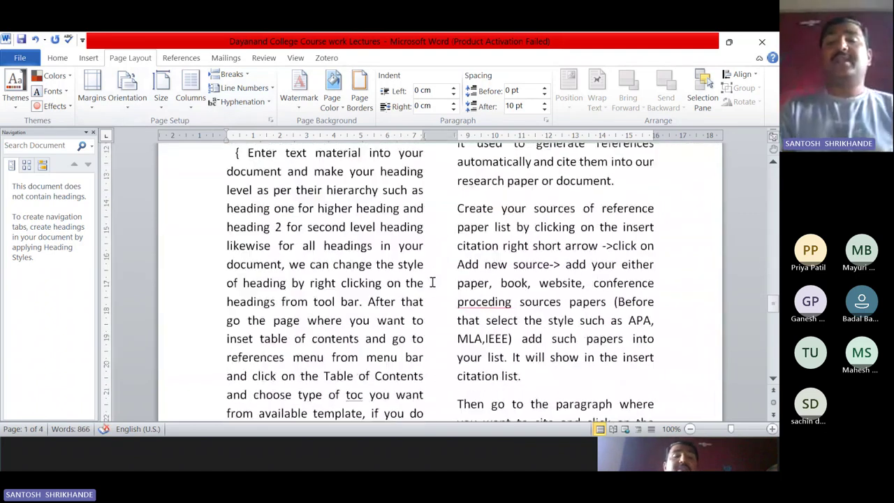
scroll(431, 279, "down", 6)
scroll(431, 279, "up", 5)
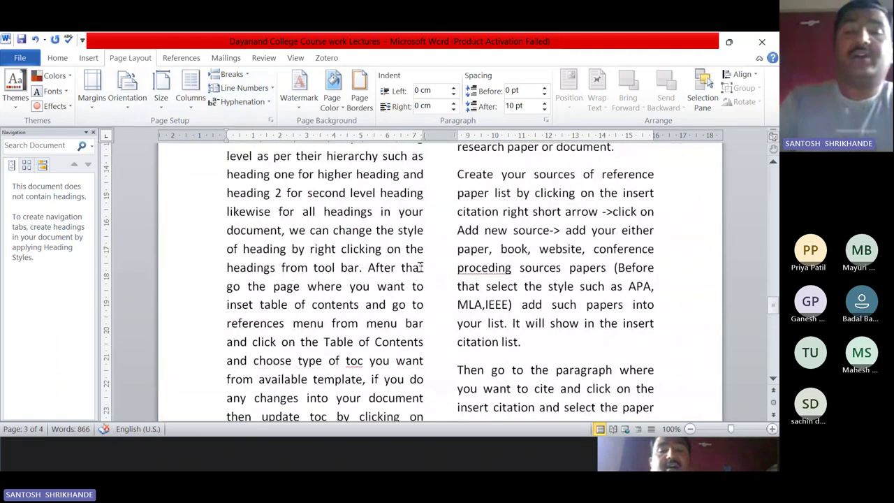
scroll(422, 268, "down", 2)
scroll(419, 259, "up", 4)
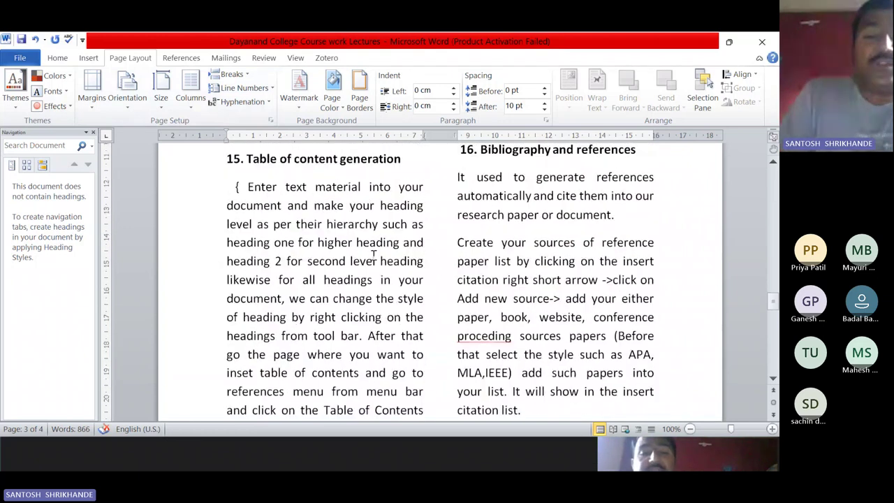
left_click(195, 108)
left_click(201, 127)
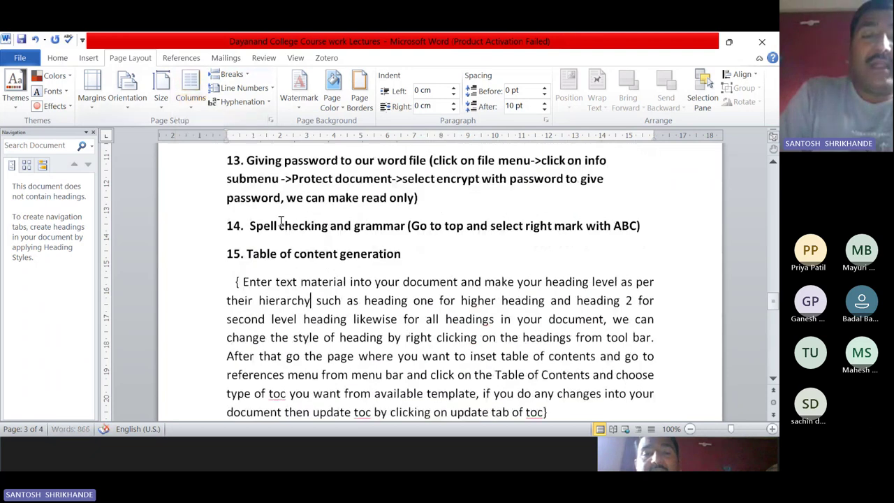
Step: Insert a page break inside 'password' in item 13, then return to page 1
scroll(458, 288, "up", 3)
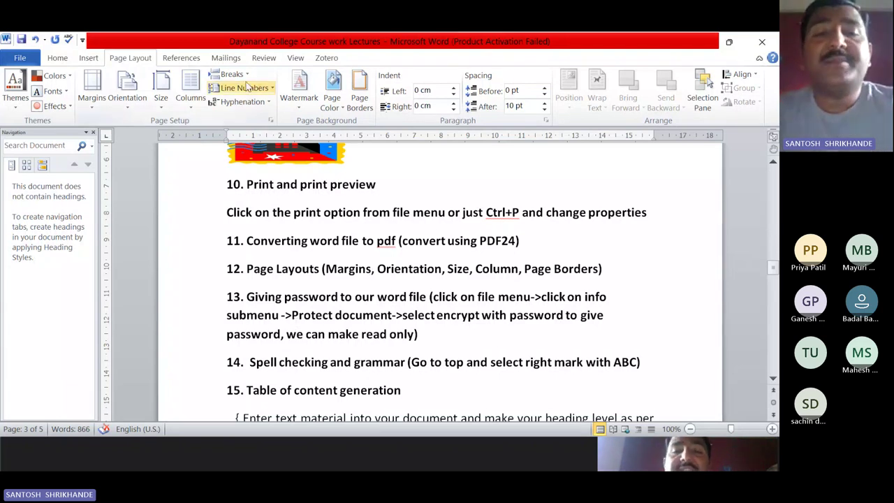
scroll(351, 272, "up", 1)
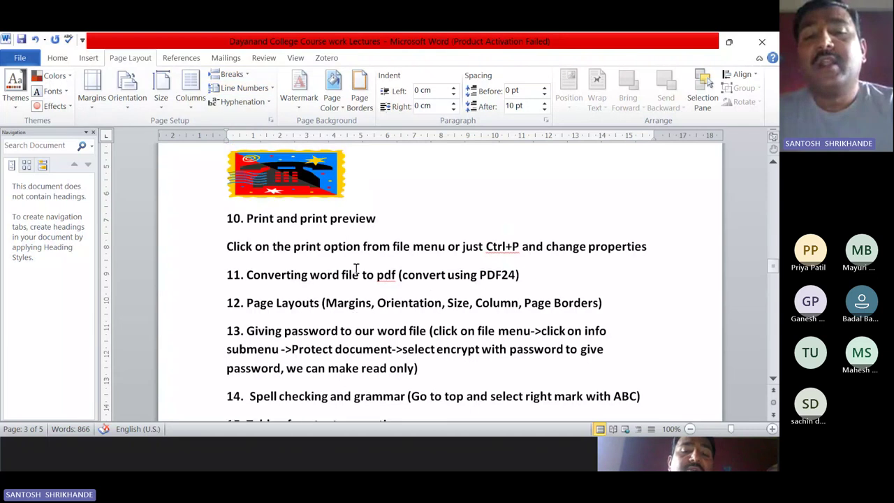
scroll(357, 269, "down", 4)
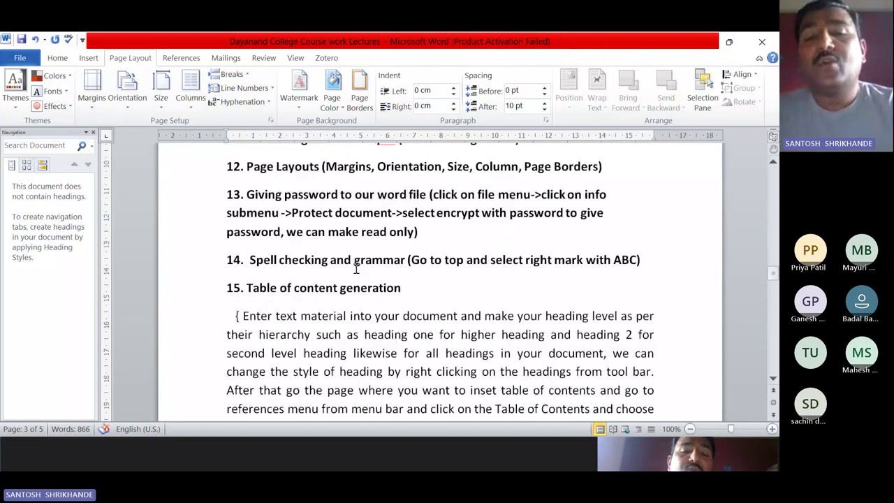
left_click(278, 241)
left_click(231, 74)
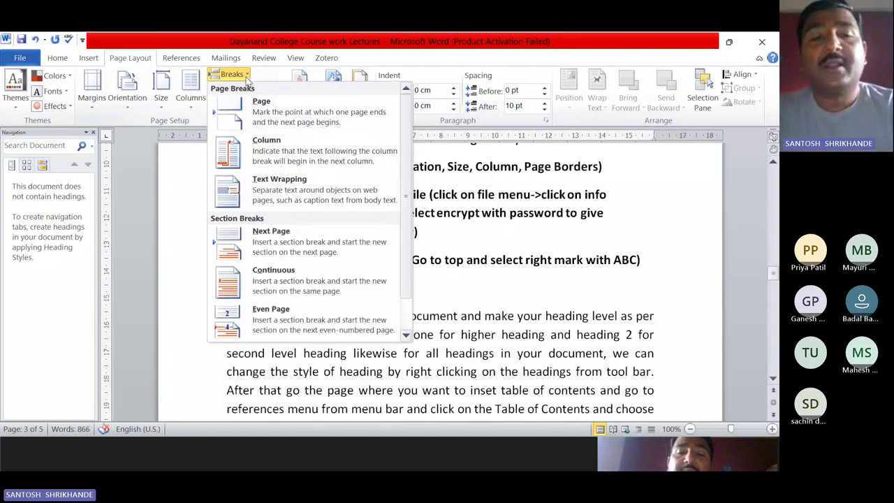
left_click(256, 113)
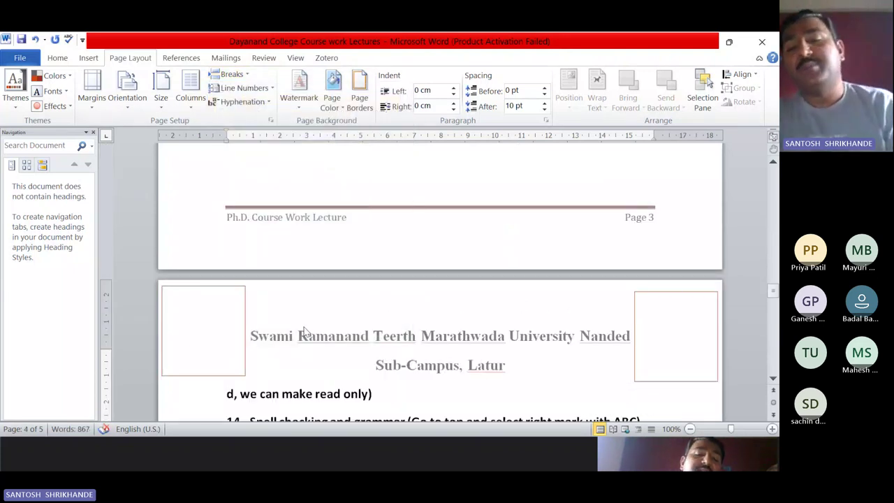
scroll(370, 333, "up", 3)
scroll(370, 333, "up", 3)
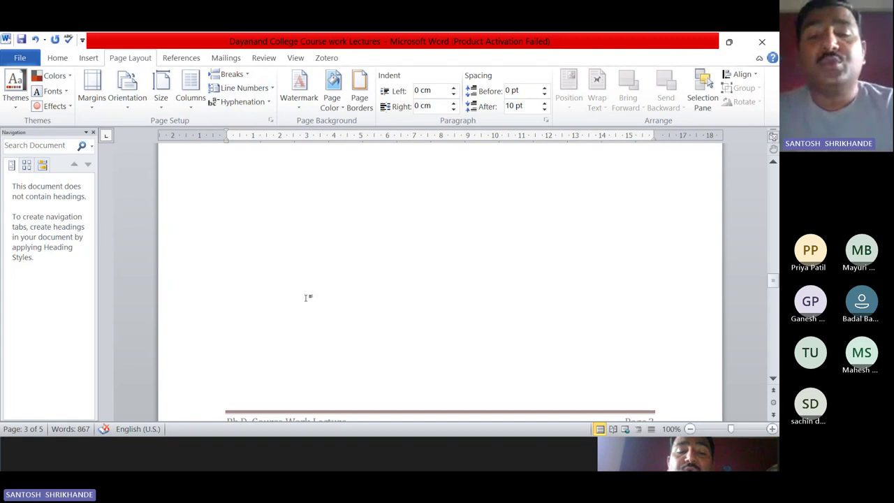
scroll(382, 287, "up", 10)
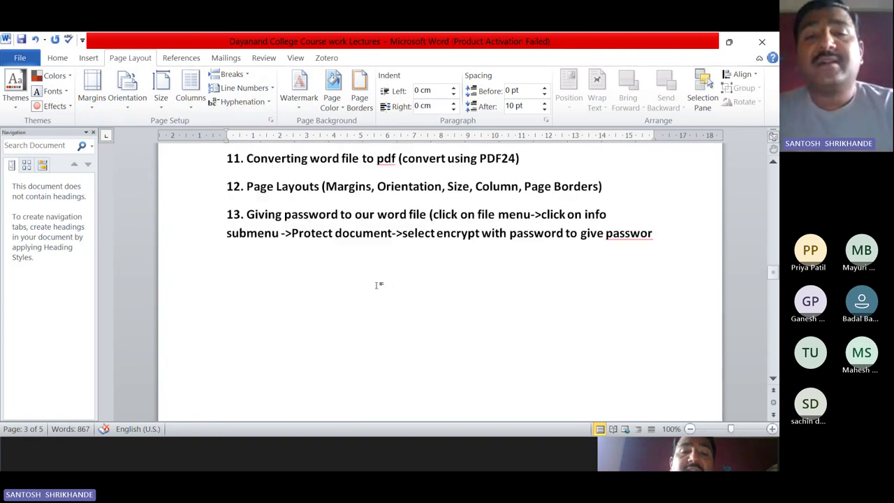
scroll(376, 287, "up", 15)
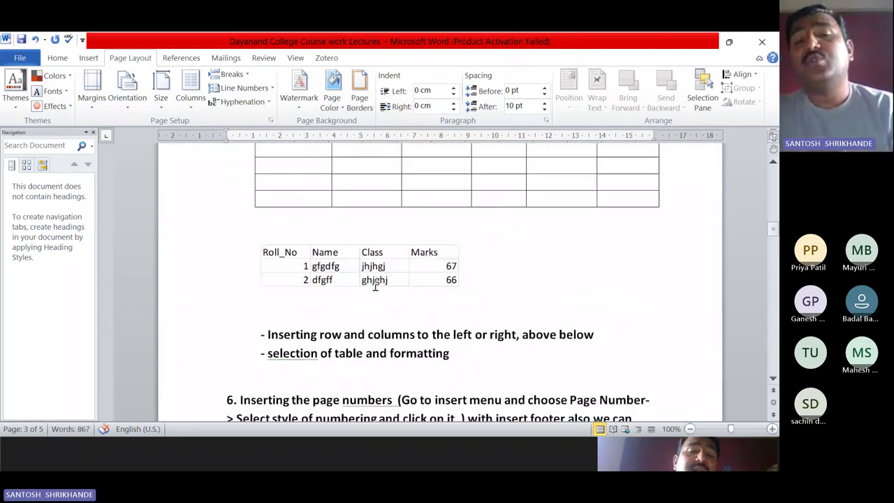
scroll(405, 298, "up", 10)
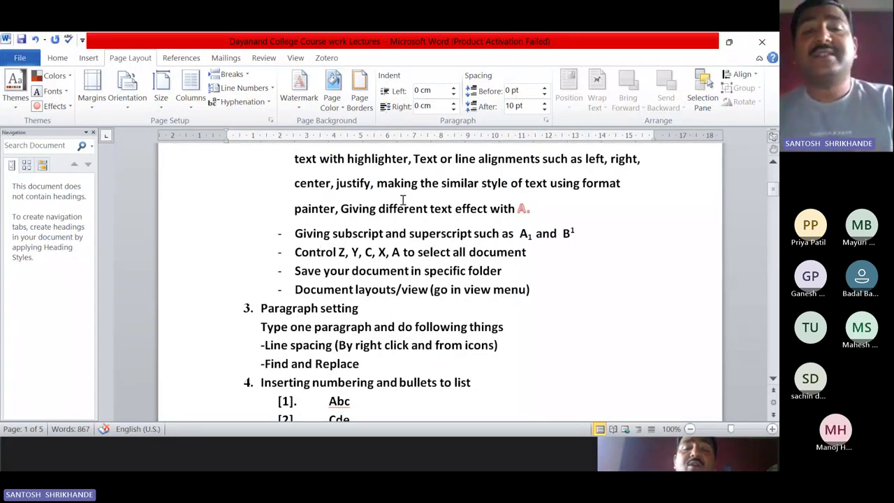
Step: Apply a thick solid red 3-D page border to all pages and review them
left_click(361, 102)
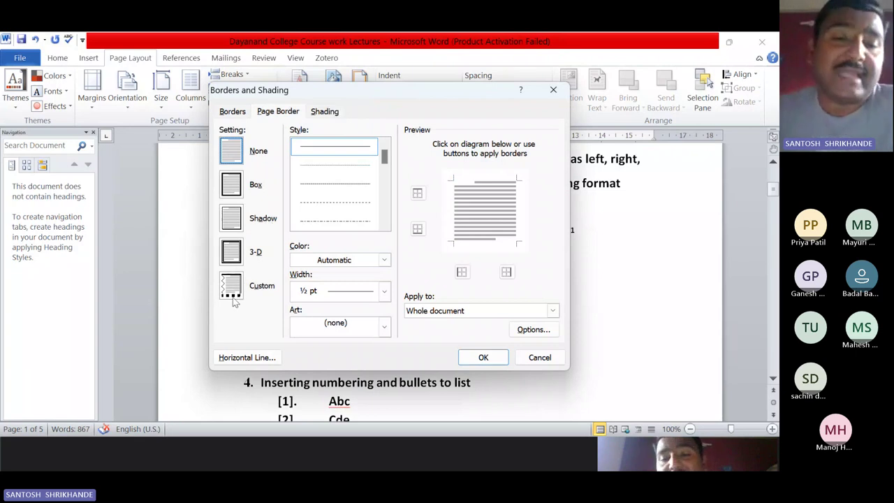
left_click(237, 256)
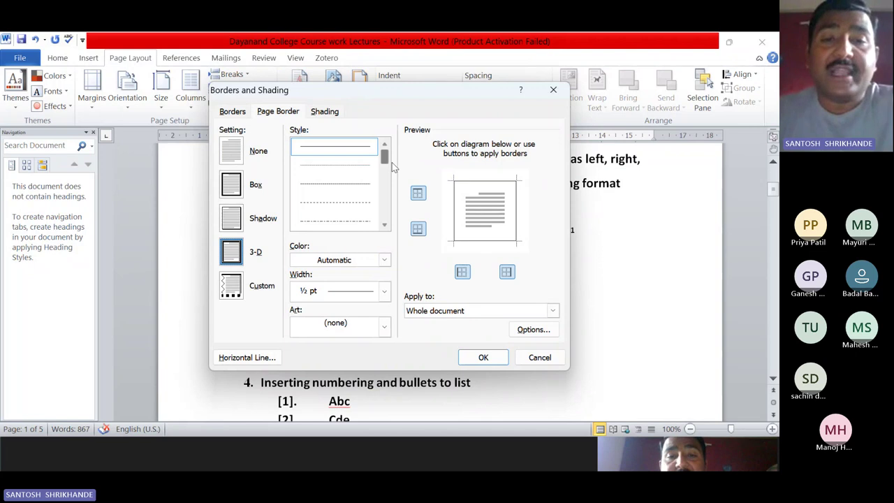
left_click_drag(386, 160, 391, 176)
left_click(345, 185)
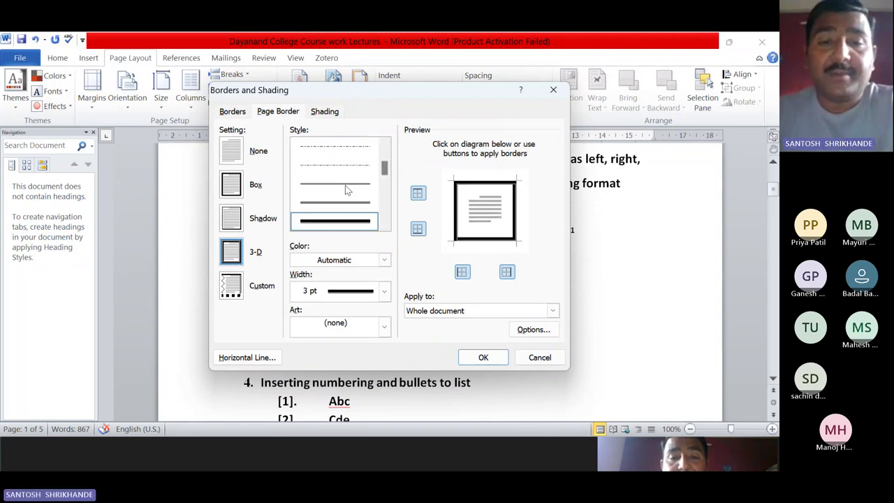
left_click(385, 260)
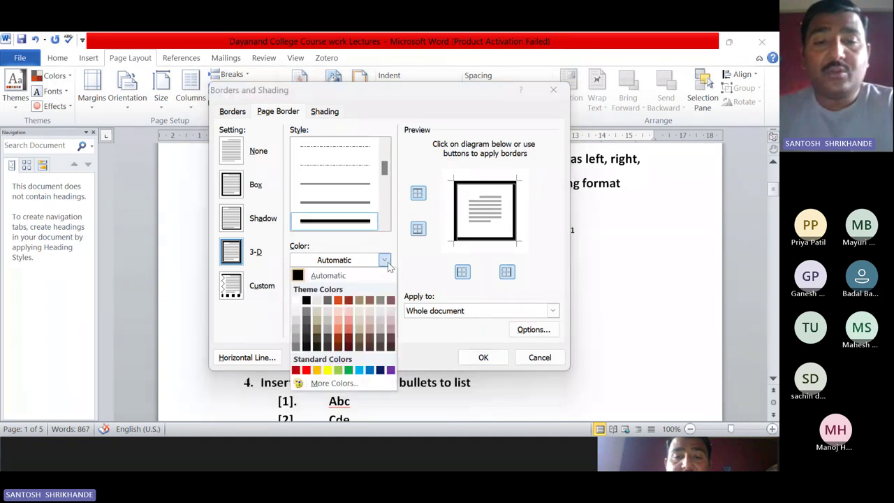
left_click(361, 325)
left_click(483, 356)
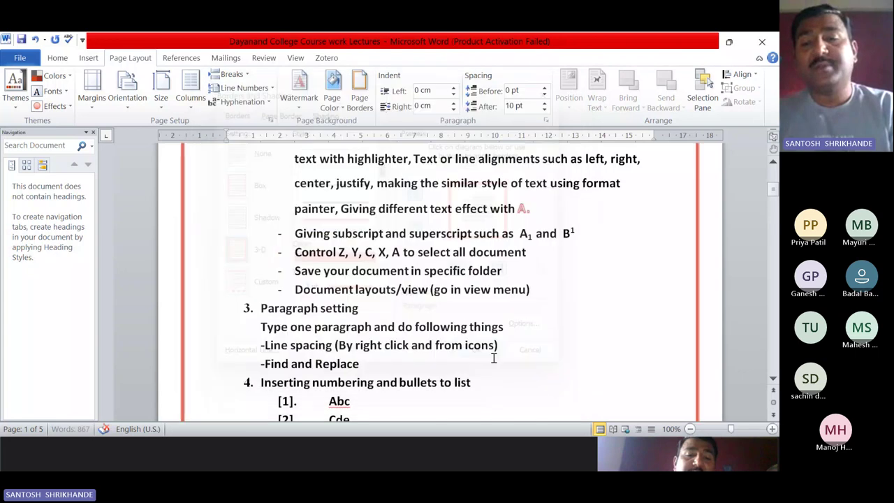
scroll(493, 358, "down", 20)
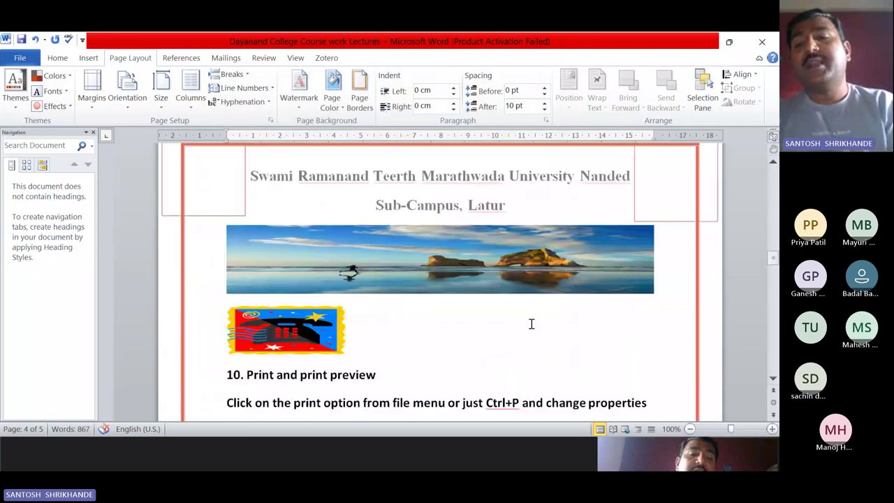
scroll(531, 323, "up", 20)
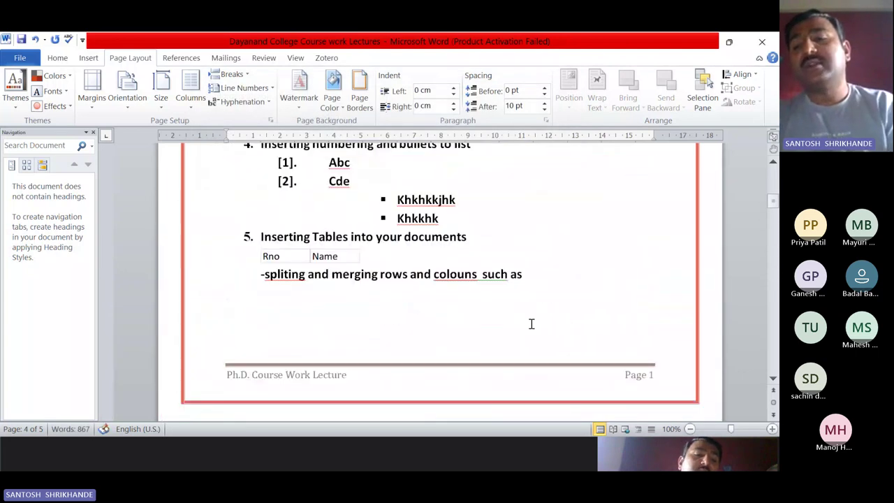
scroll(531, 323, "up", 10)
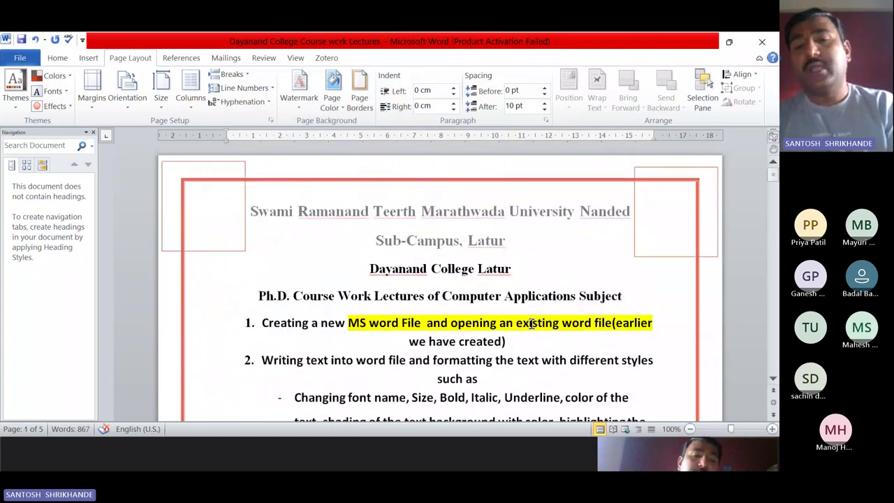
scroll(531, 324, "down", 15)
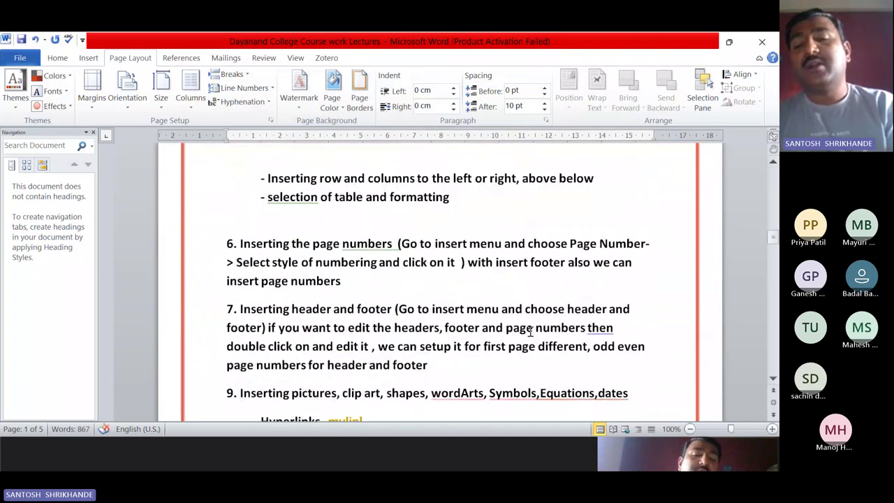
scroll(531, 331, "down", 15)
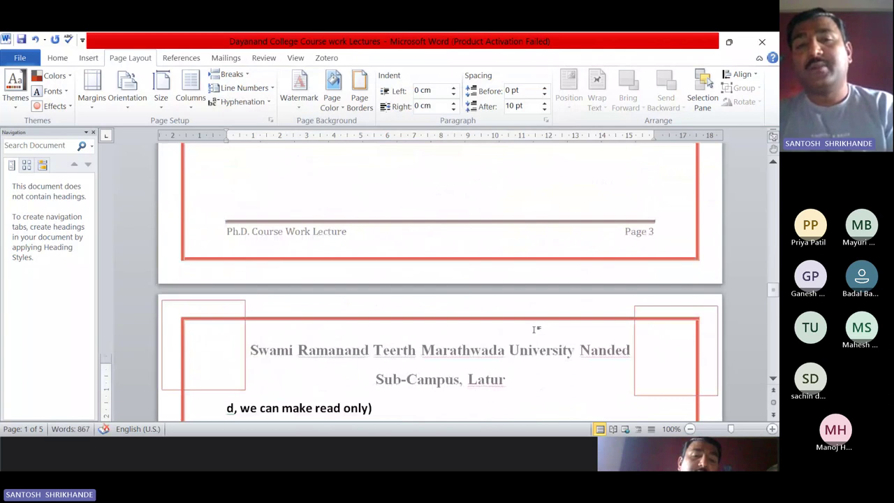
scroll(534, 328, "down", 20)
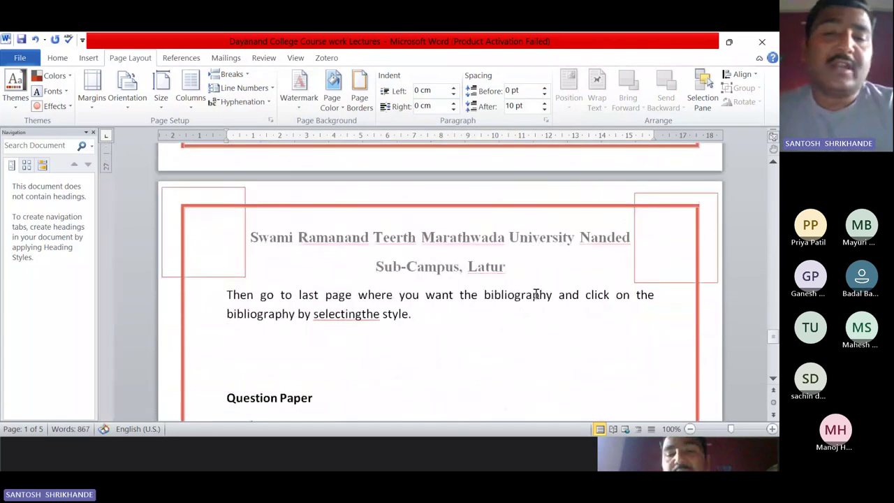
scroll(535, 294, "down", 8)
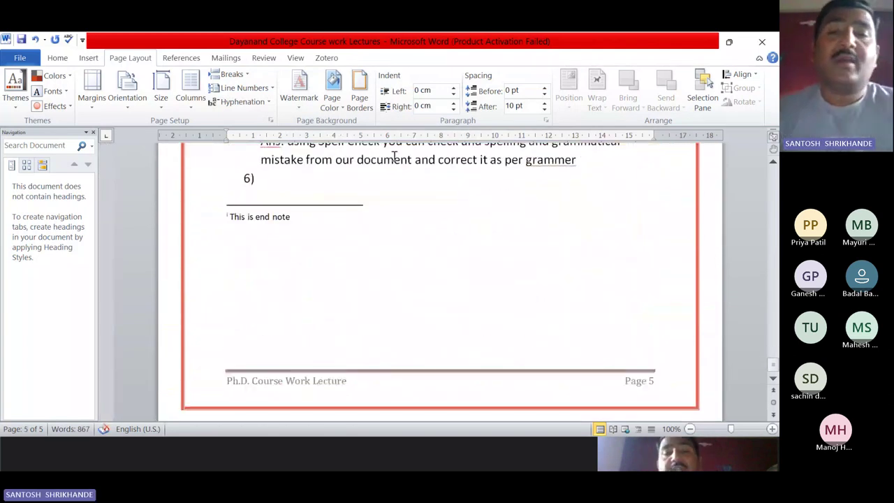
Step: Change the page border colour to white so it no longer shows
left_click(359, 91)
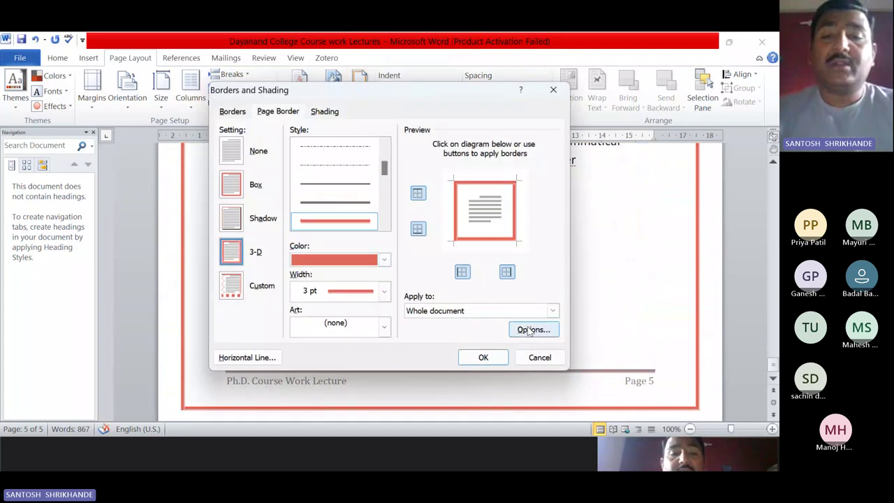
left_click(384, 260)
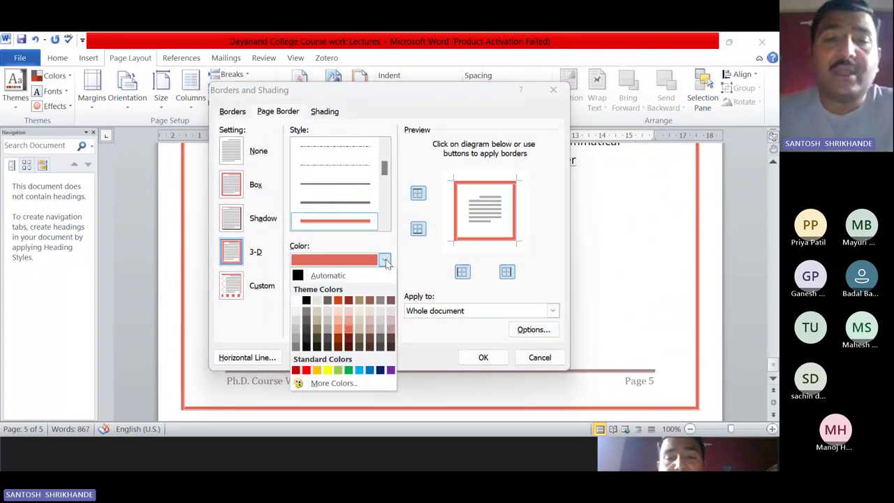
left_click(297, 300)
left_click(485, 356)
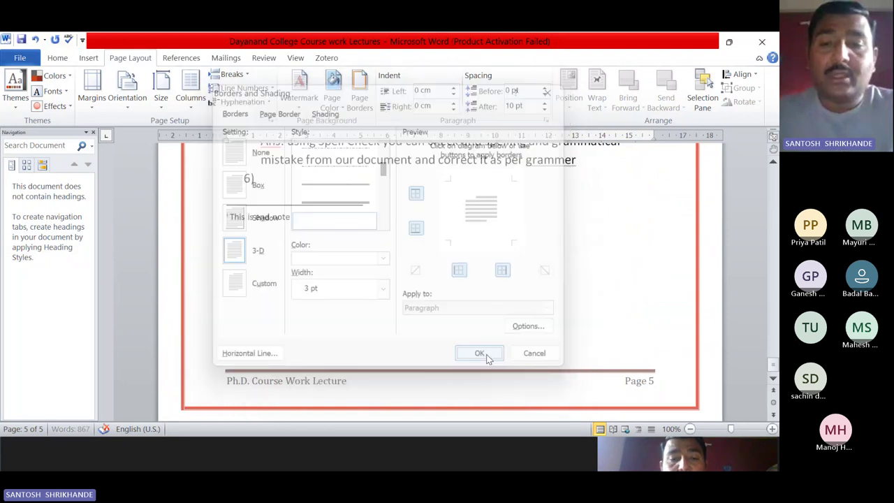
scroll(563, 328, "down", 10)
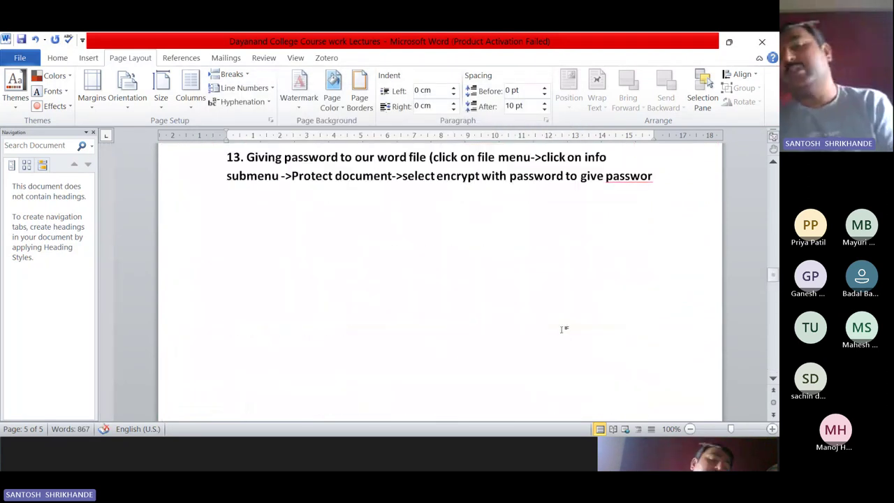
scroll(563, 329, "up", 20)
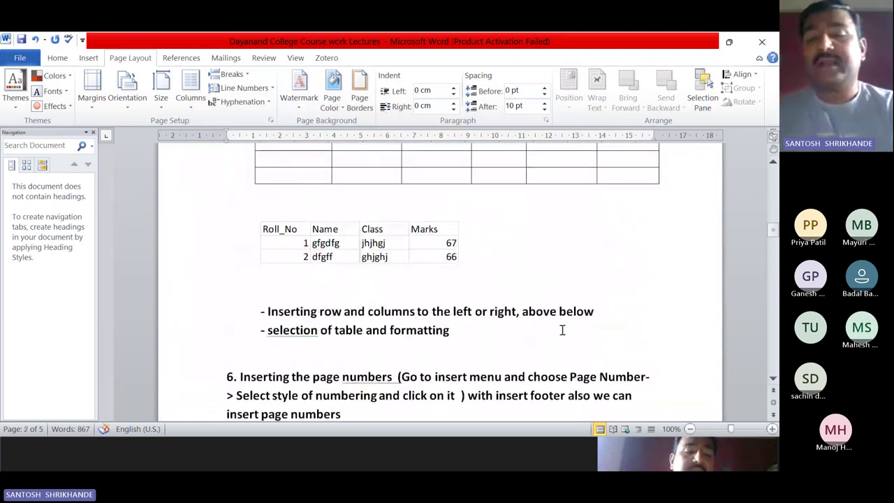
scroll(578, 335, "down", 4)
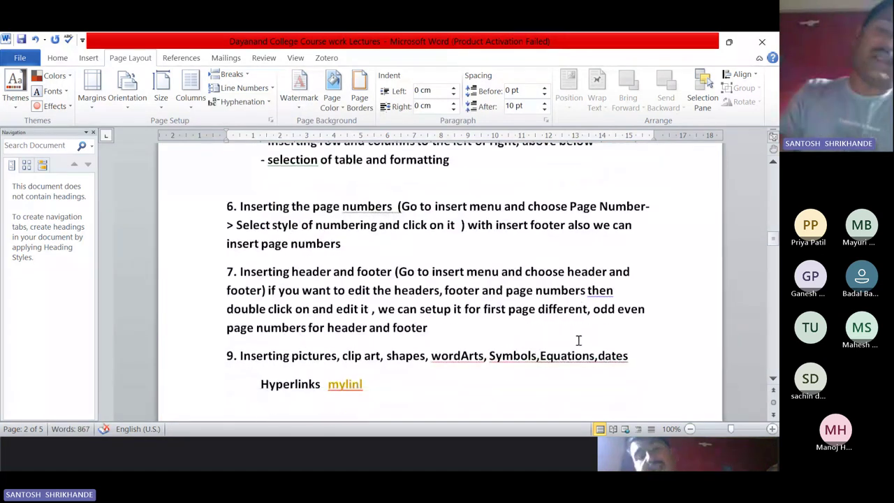
scroll(579, 346, "down", 6)
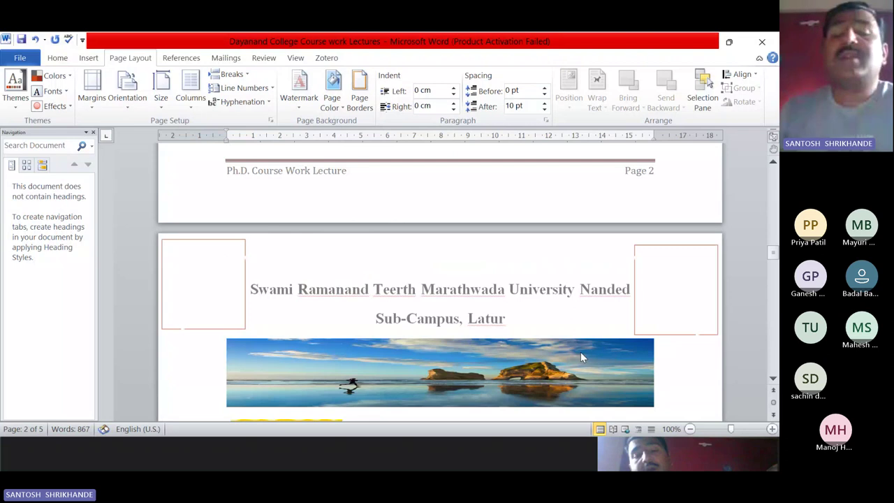
scroll(580, 352, "down", 10)
scroll(598, 355, "up", 2)
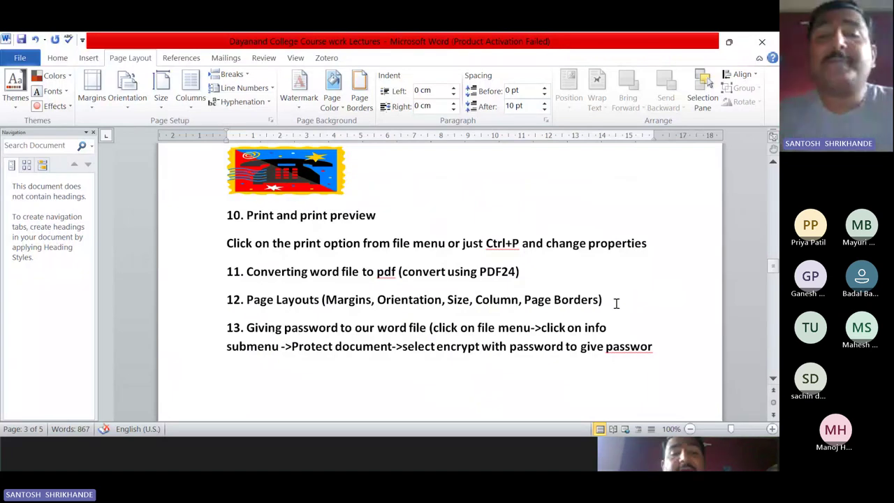
scroll(523, 316, "down", 2)
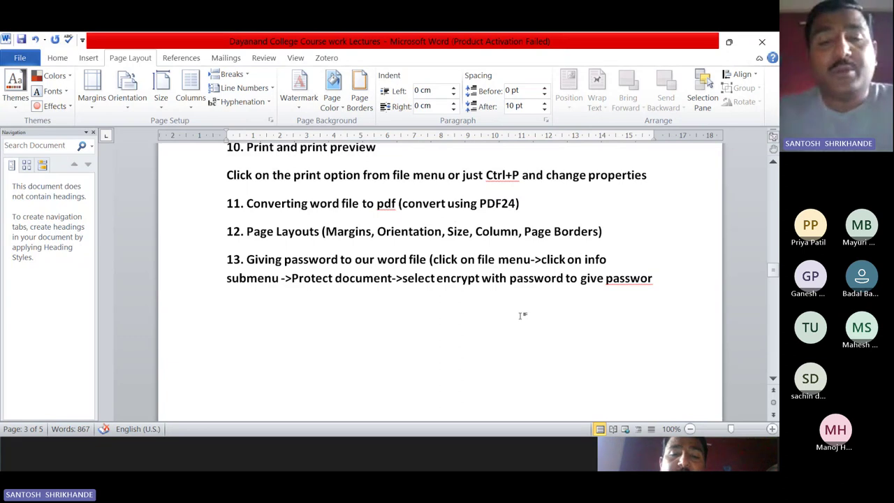
scroll(519, 314, "down", 2)
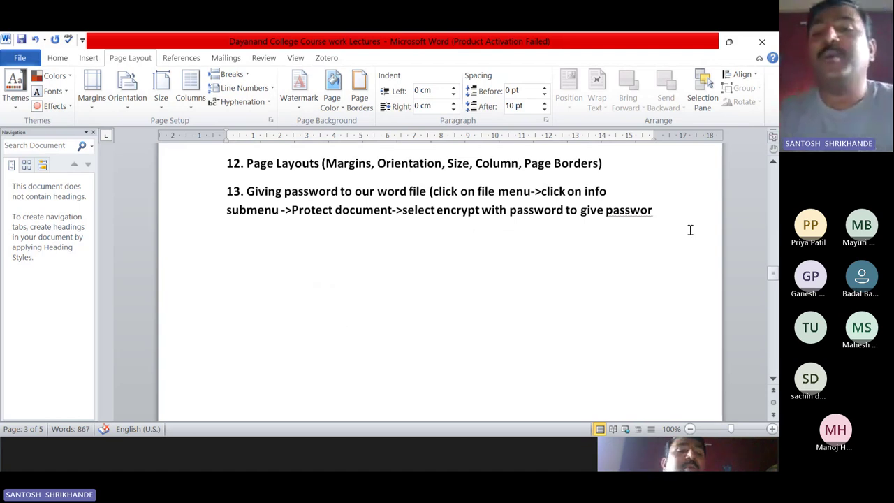
Step: Add the missing 'd' to complete 'password' in item 13, then view the file's Info page
left_click(654, 211)
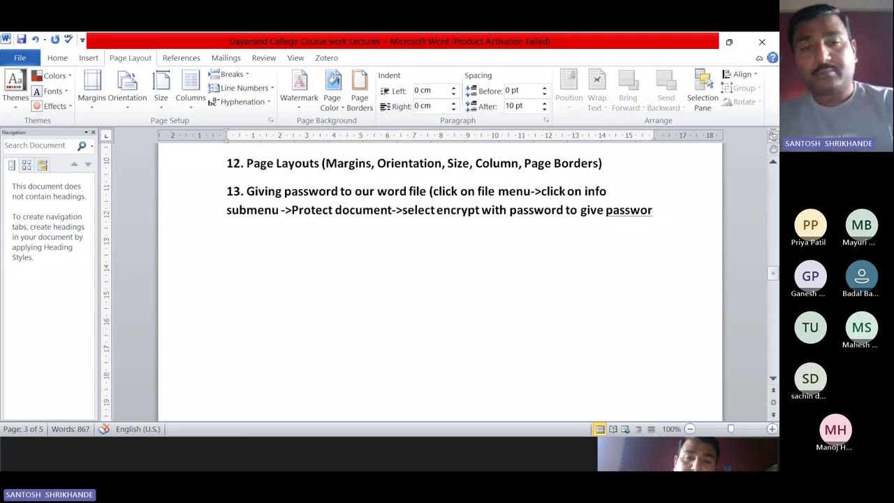
type("d")
scroll(333, 271, "down", 7)
scroll(357, 285, "down", 5)
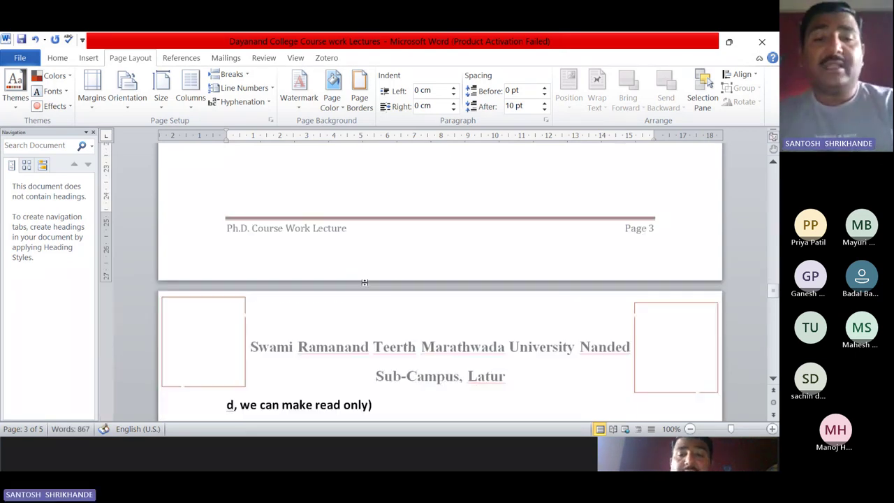
left_click(382, 278)
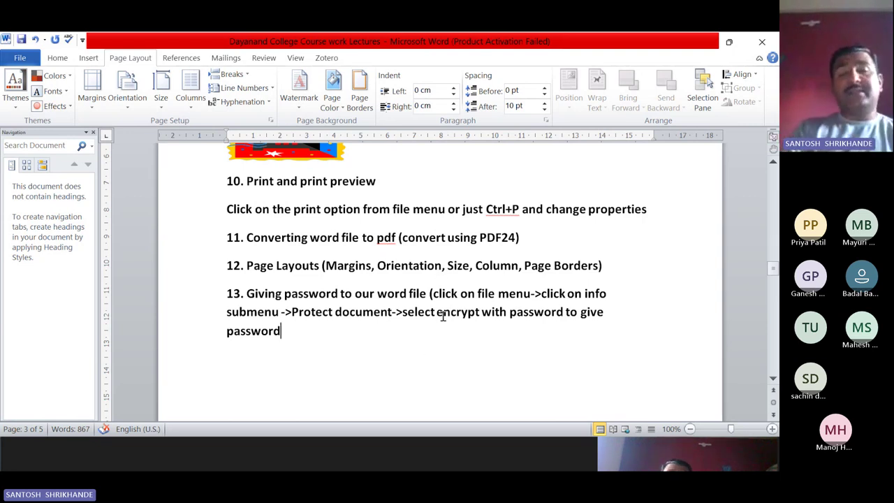
scroll(311, 315, "up", 15)
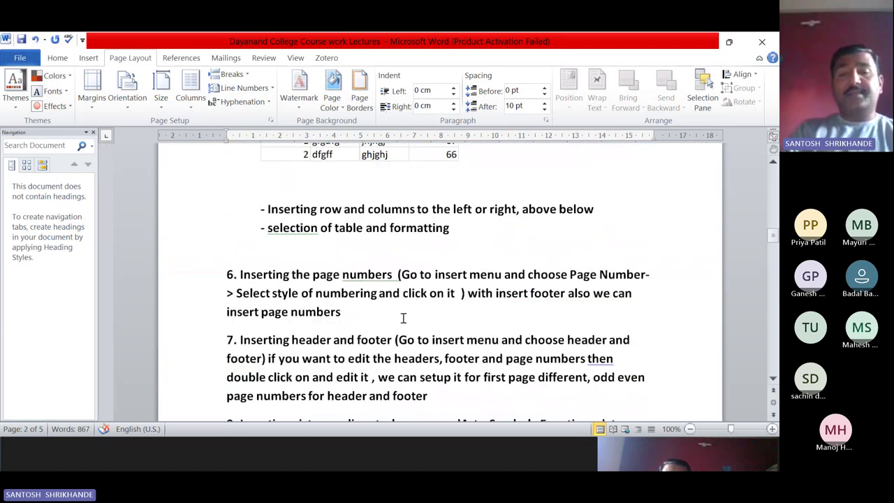
left_click(403, 314)
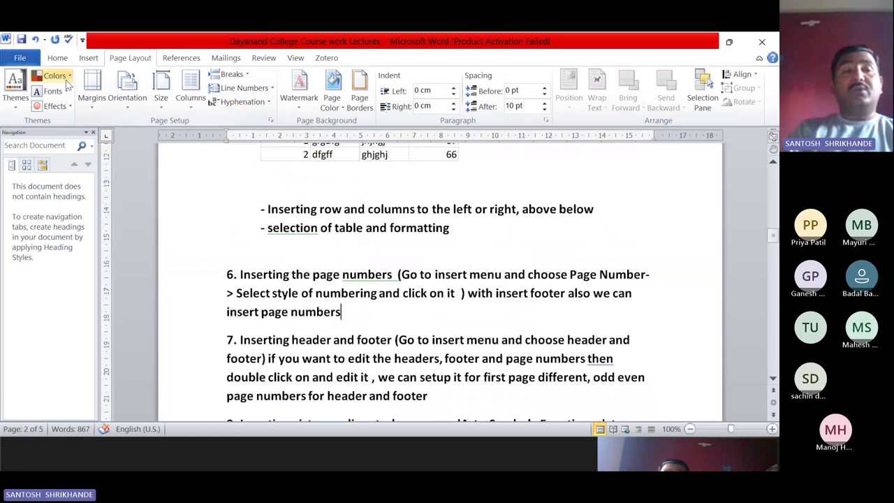
left_click(20, 58)
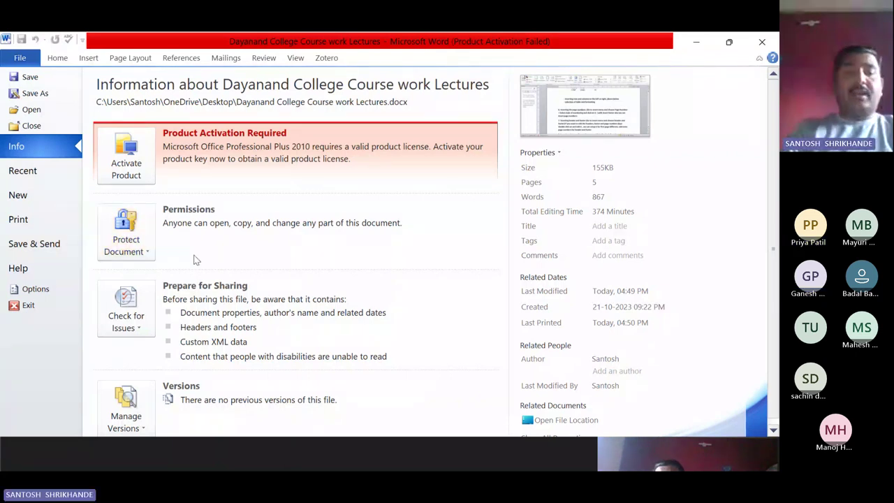
Step: Encrypt the document with an open password, entering it and confirming it
left_click(148, 252)
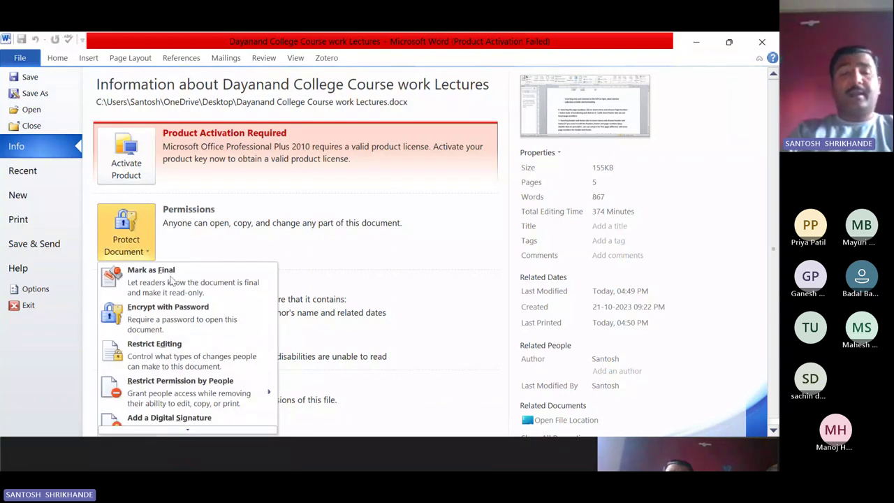
left_click(160, 316)
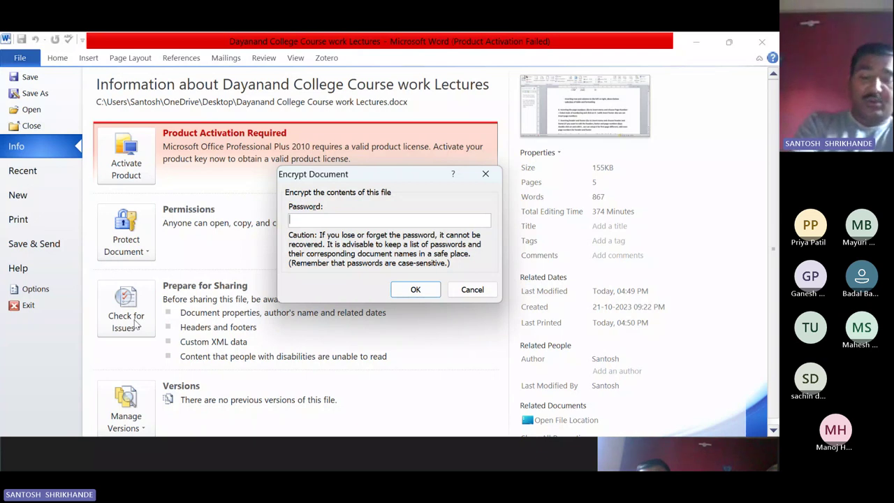
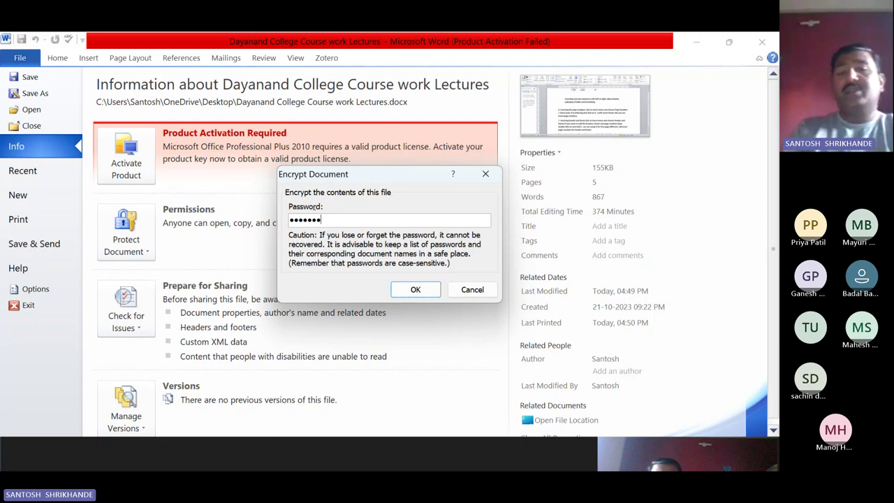
left_click(429, 295)
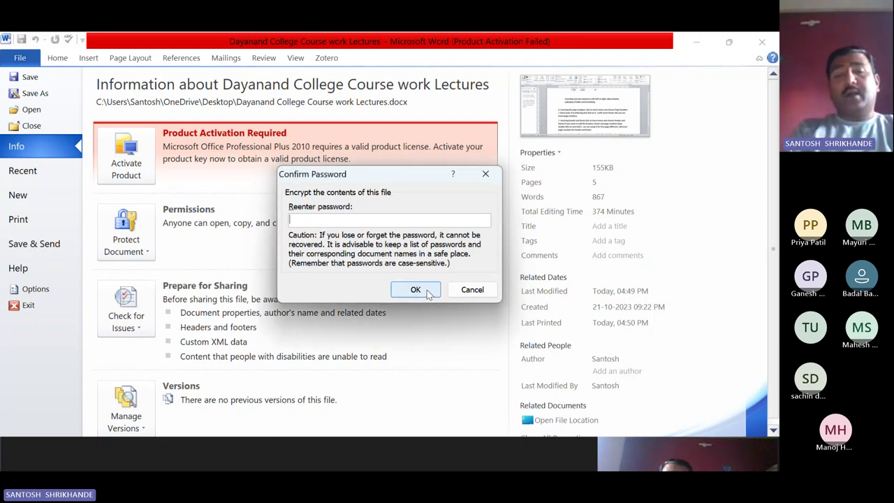
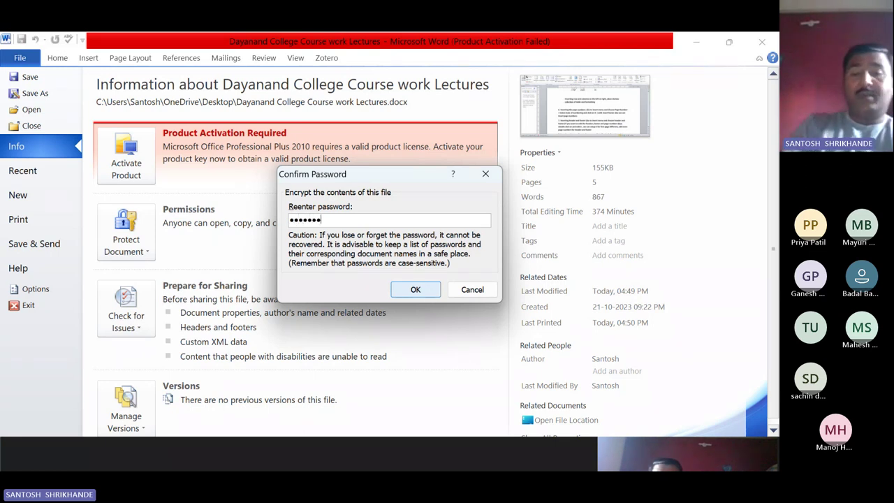
left_click(417, 292)
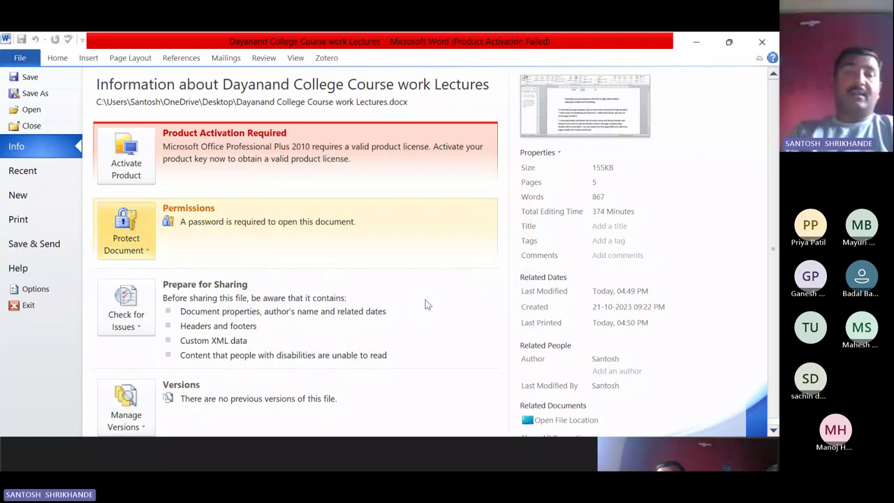
scroll(428, 304, "down", 1)
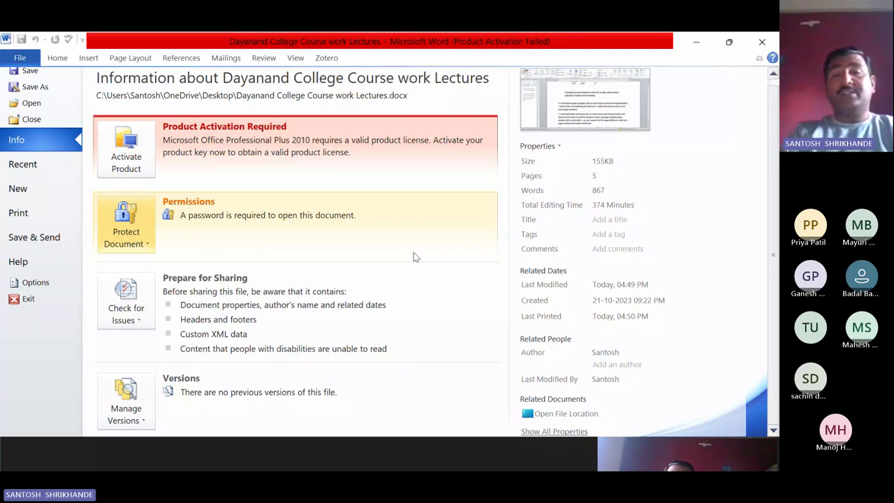
scroll(409, 291, "up", 1)
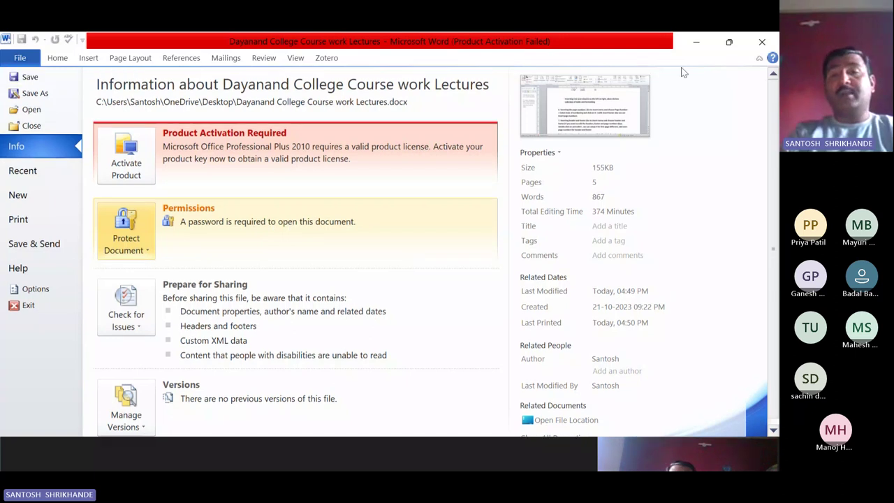
Step: Close Word saving the changes, and minimize the Teams meeting
left_click(761, 44)
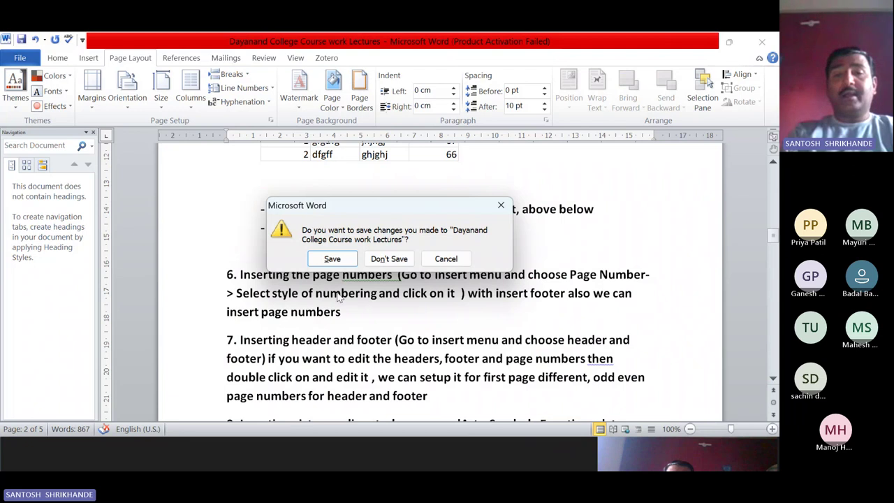
left_click(333, 259)
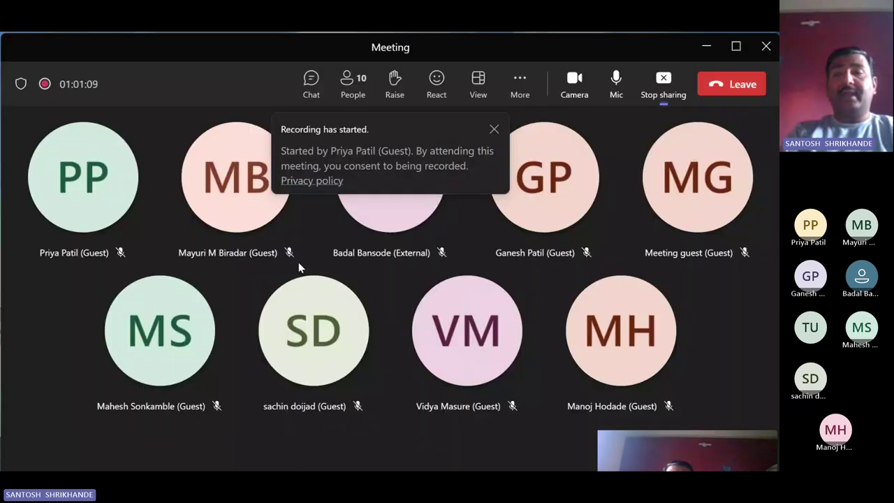
left_click(706, 49)
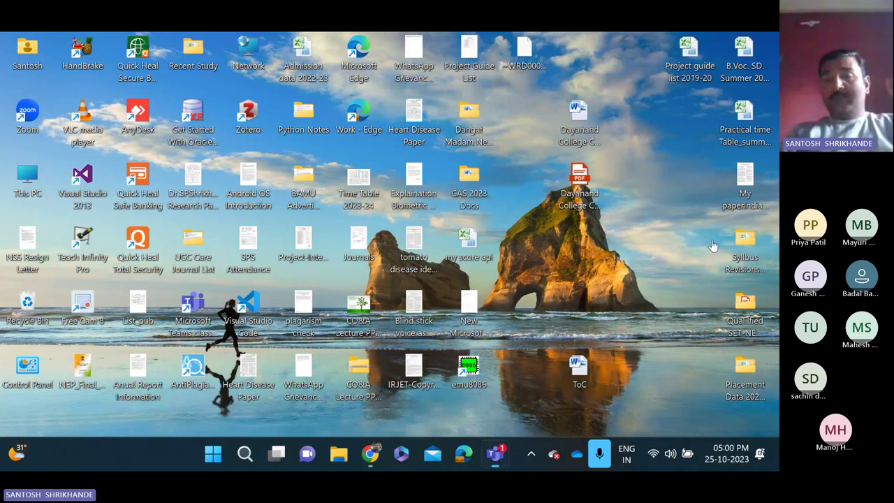
Step: Reopen the lecture notes file from the desktop, cancelling Office setup and dismissing the error
left_click(579, 185)
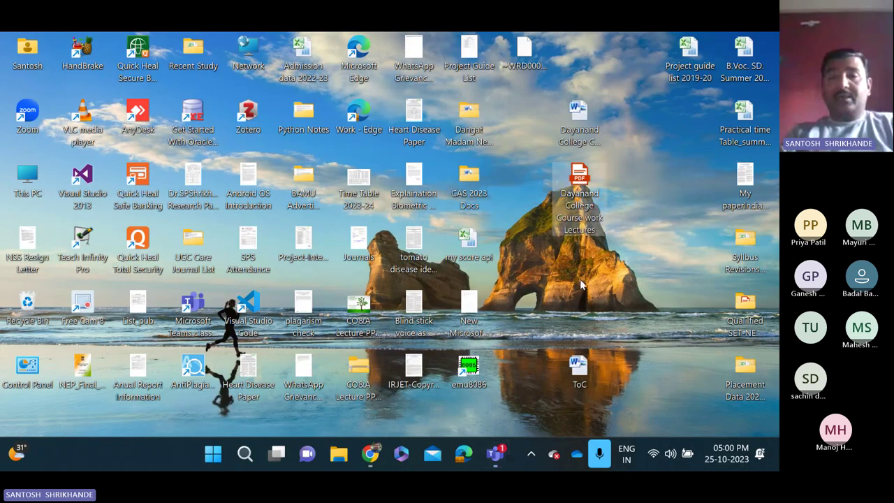
double_click(579, 113)
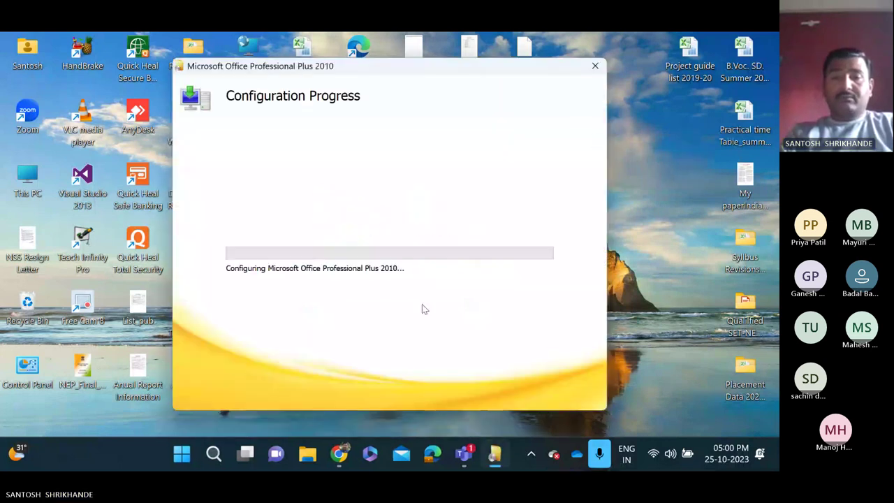
left_click(594, 65)
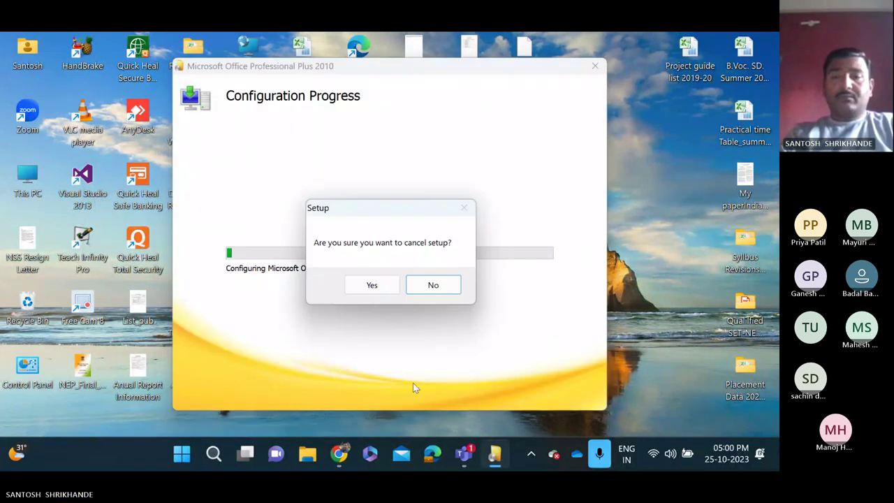
left_click(377, 286)
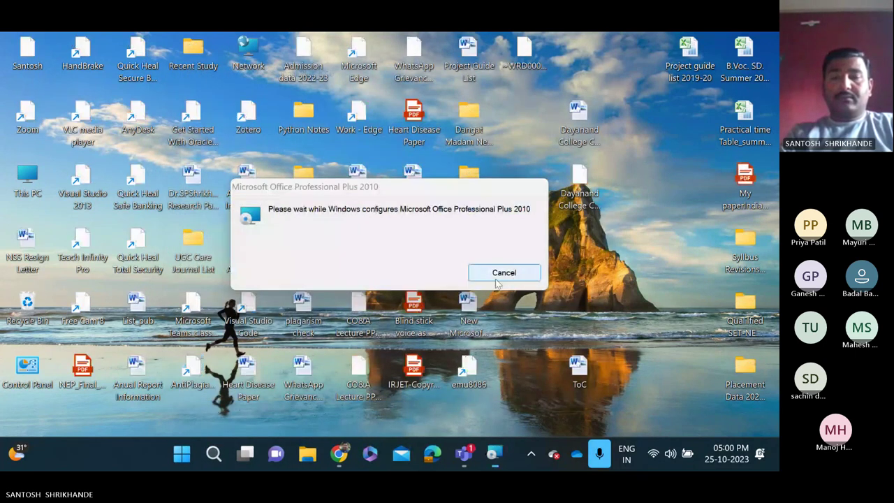
left_click(495, 273)
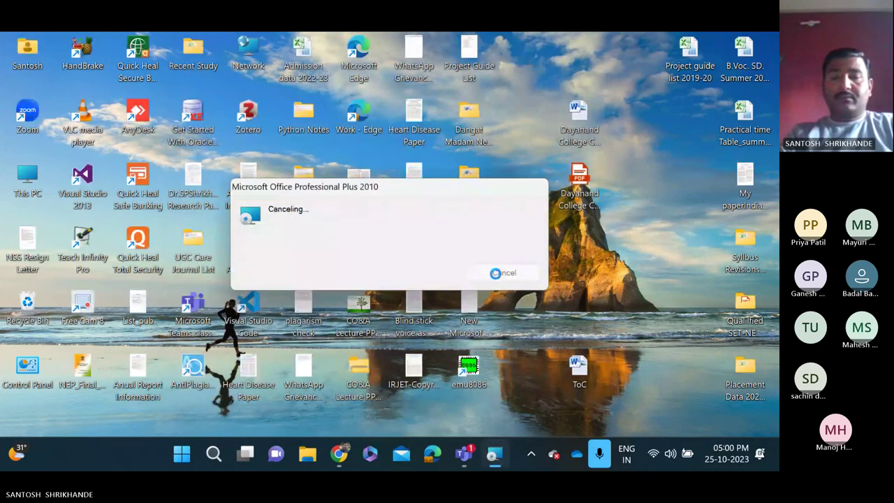
left_click(494, 287)
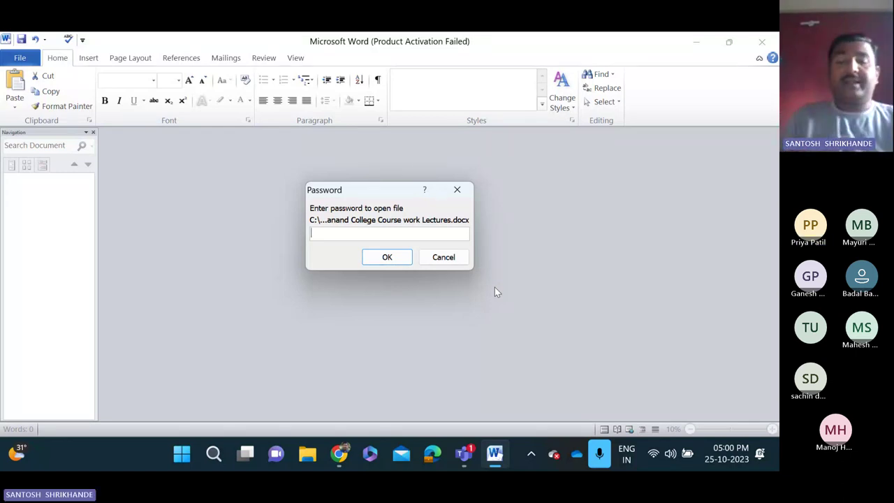
Step: Enter the document's open password and close the Office Activation Wizard
type("••••")
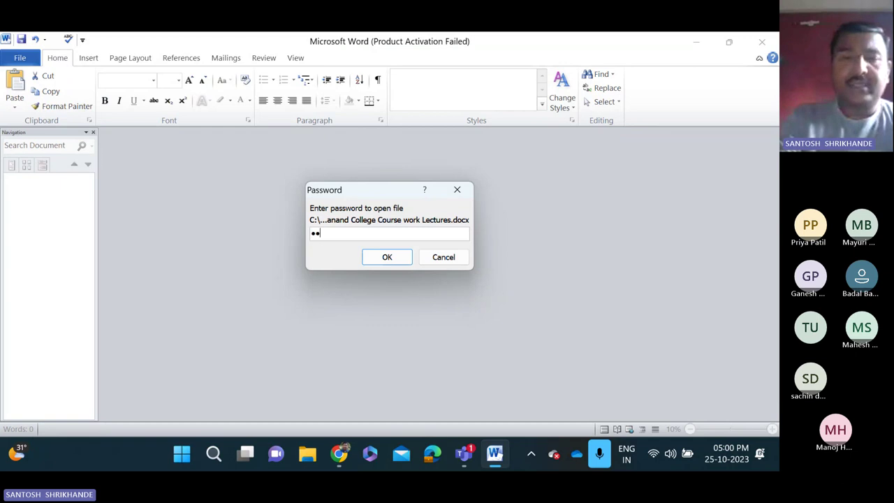
type("•••")
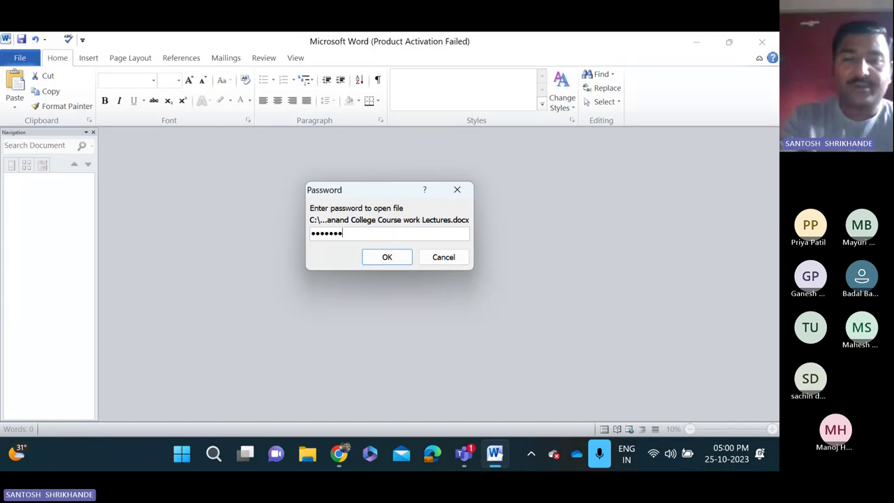
left_click(387, 256)
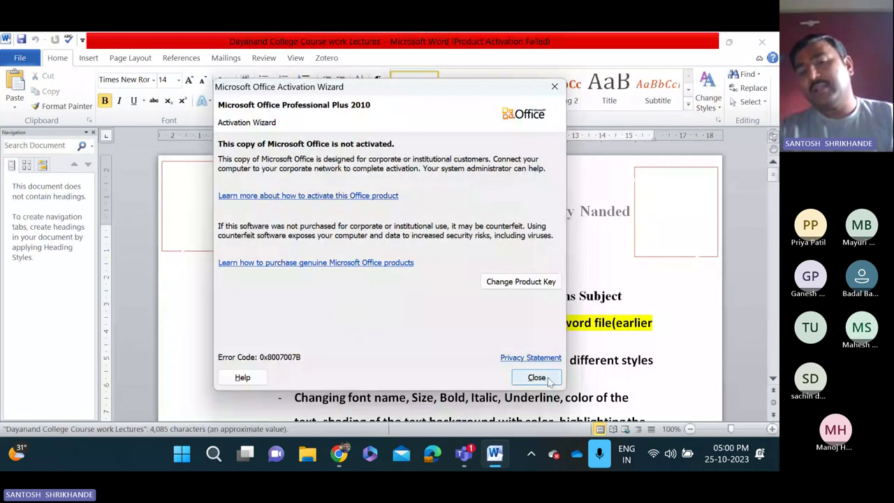
left_click(549, 381)
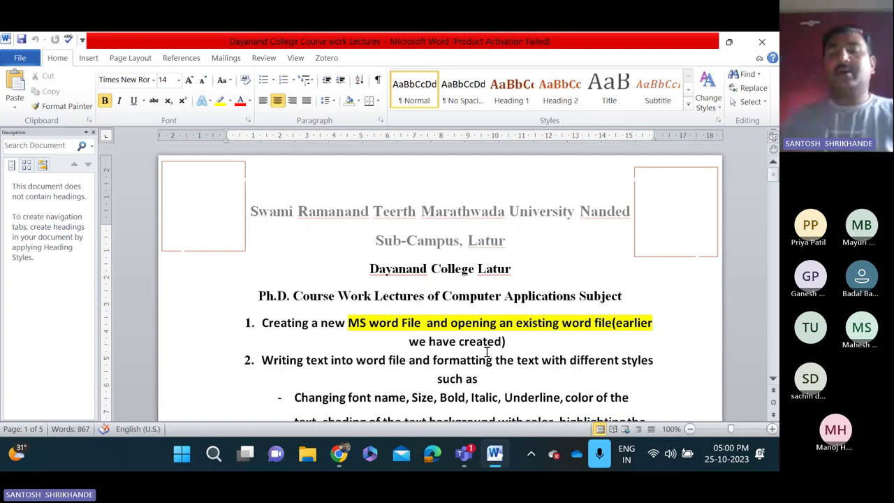
Step: Minimize and restore Word, then scroll to items 14 and 15 on spell checking and table of contents
left_click(704, 43)
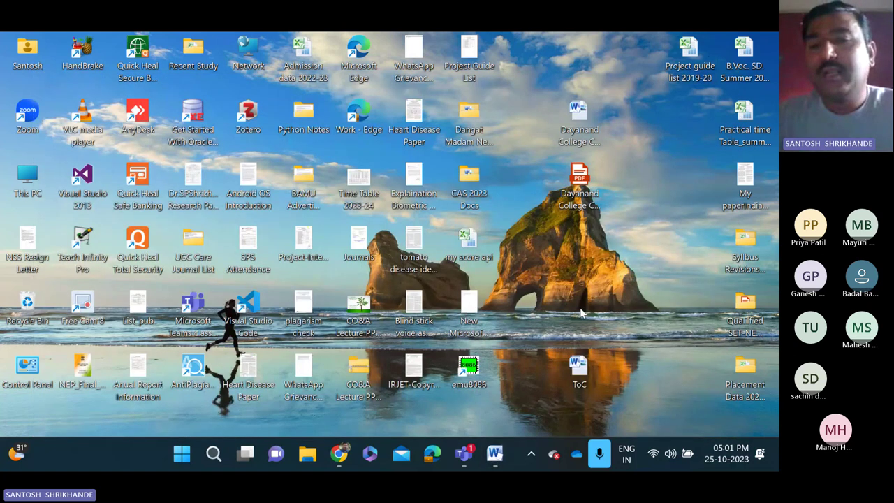
double_click(579, 115)
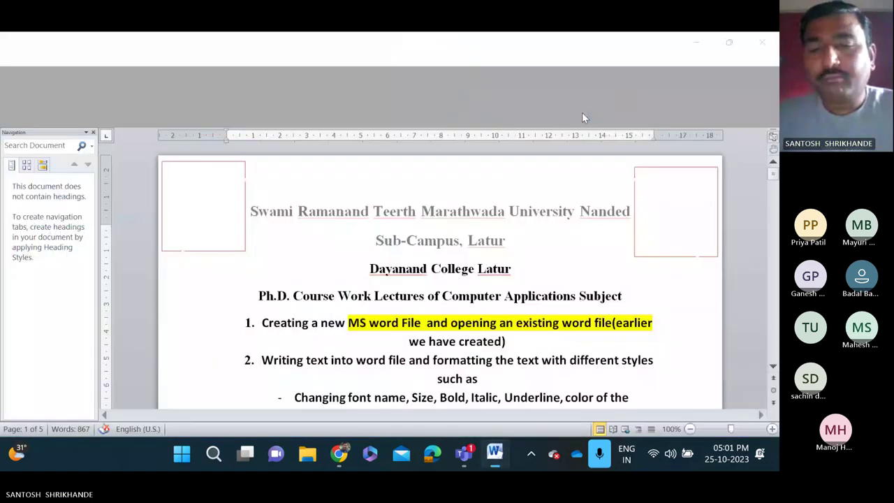
scroll(485, 279, "down", 10)
scroll(463, 329, "down", 5)
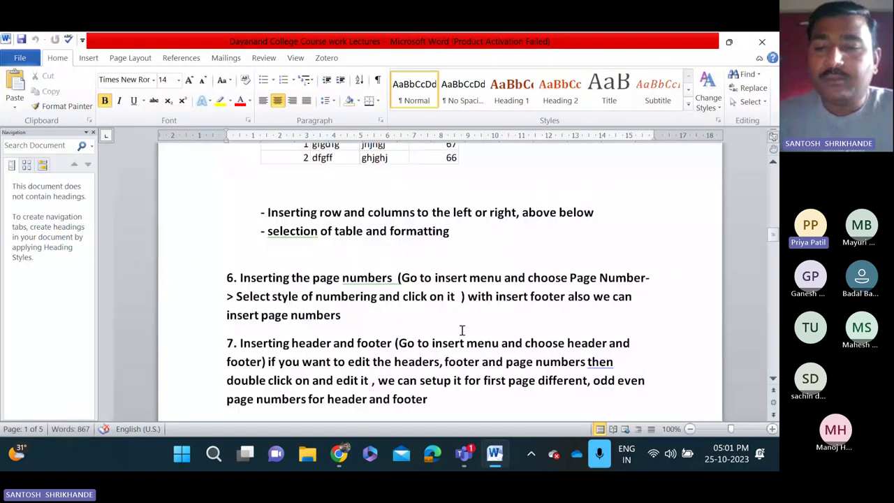
scroll(463, 330, "down", 5)
scroll(463, 330, "down", 5)
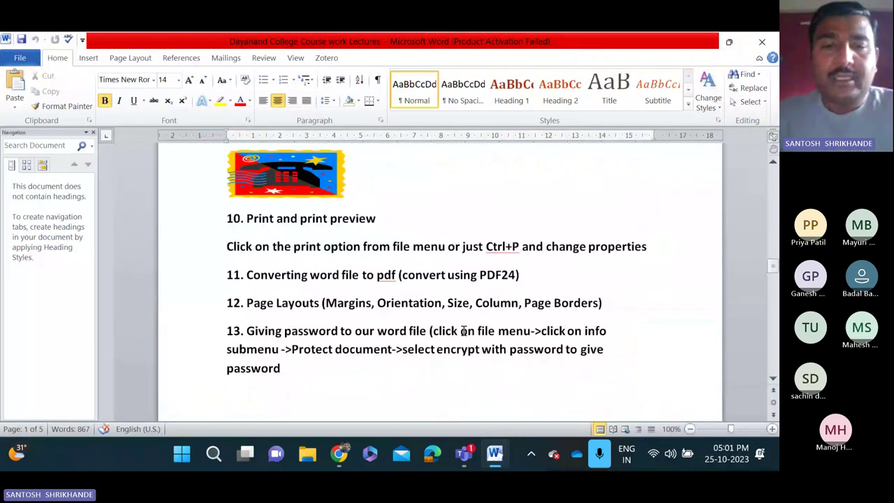
scroll(463, 331, "down", 10)
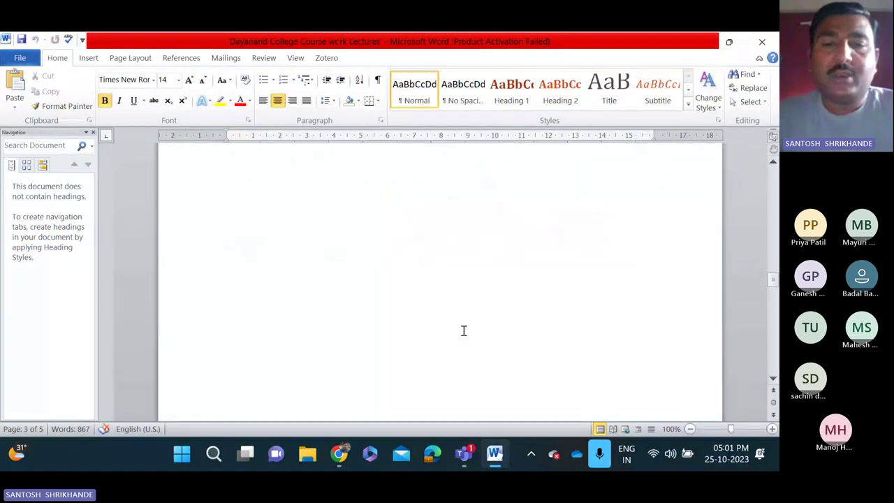
scroll(465, 332, "down", 3)
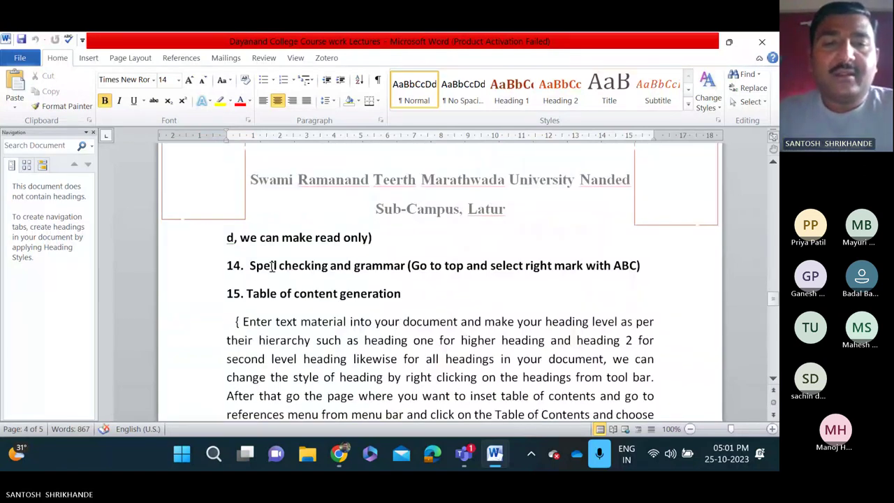
scroll(344, 299, "down", 1)
scroll(343, 299, "down", 1)
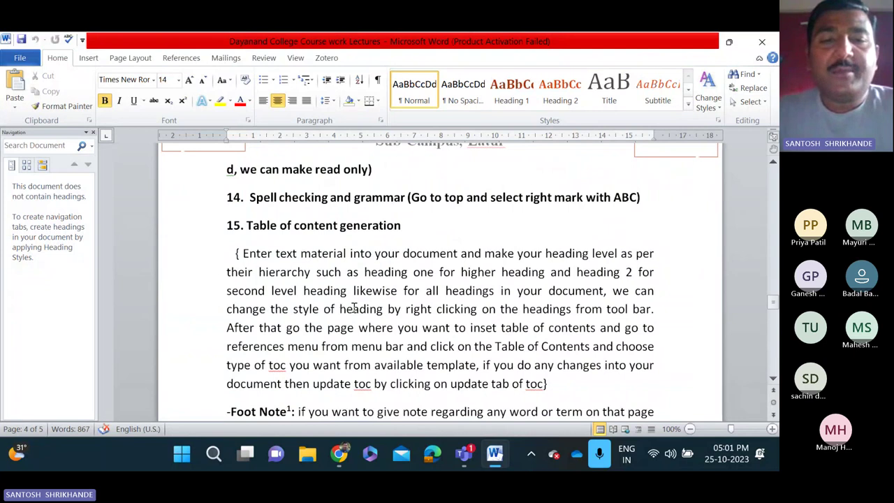
scroll(355, 308, "down", 3)
scroll(354, 308, "down", 4)
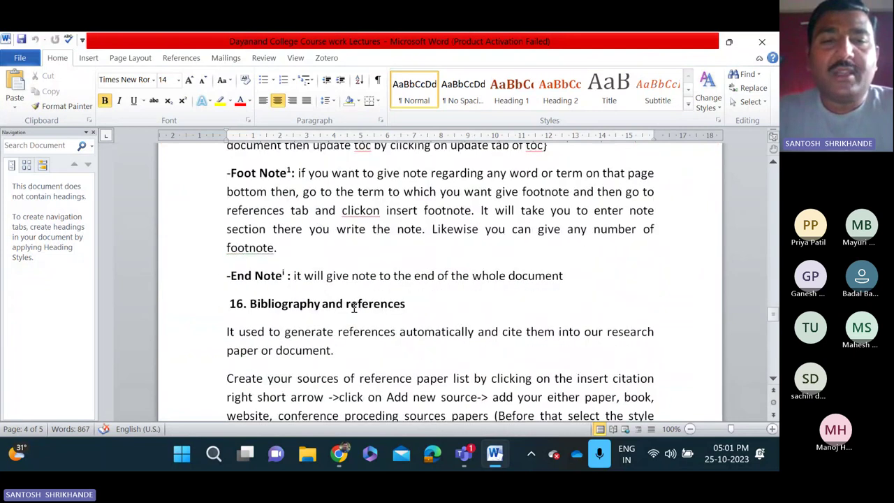
scroll(354, 308, "down", 3)
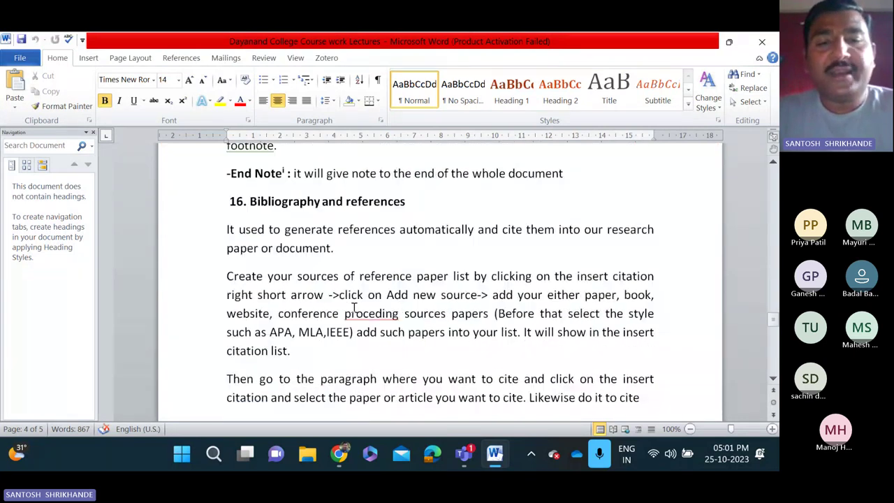
scroll(354, 308, "up", 7)
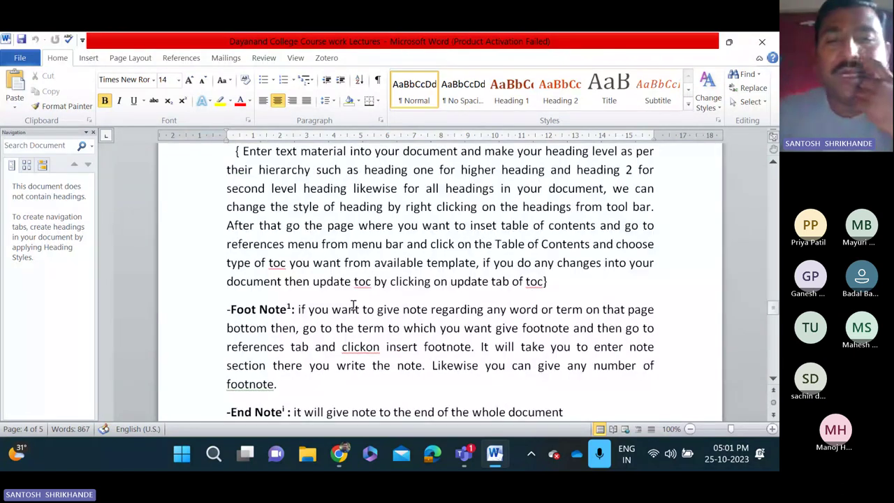
scroll(354, 308, "up", 6)
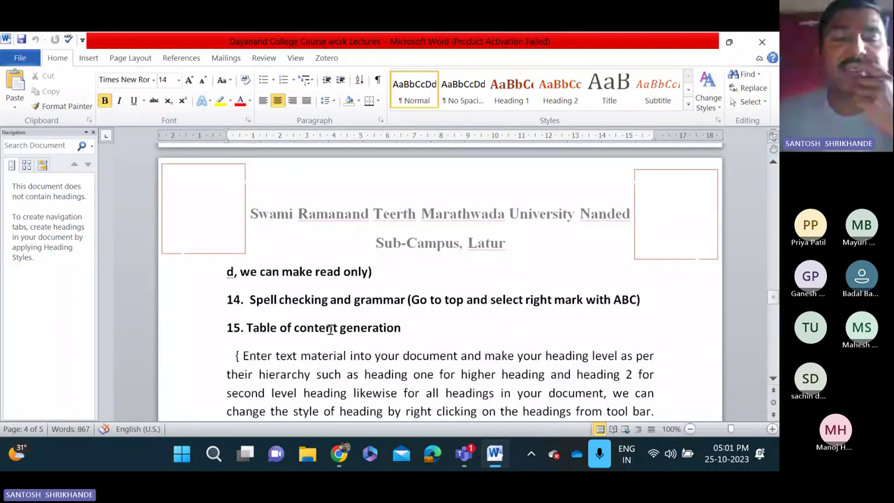